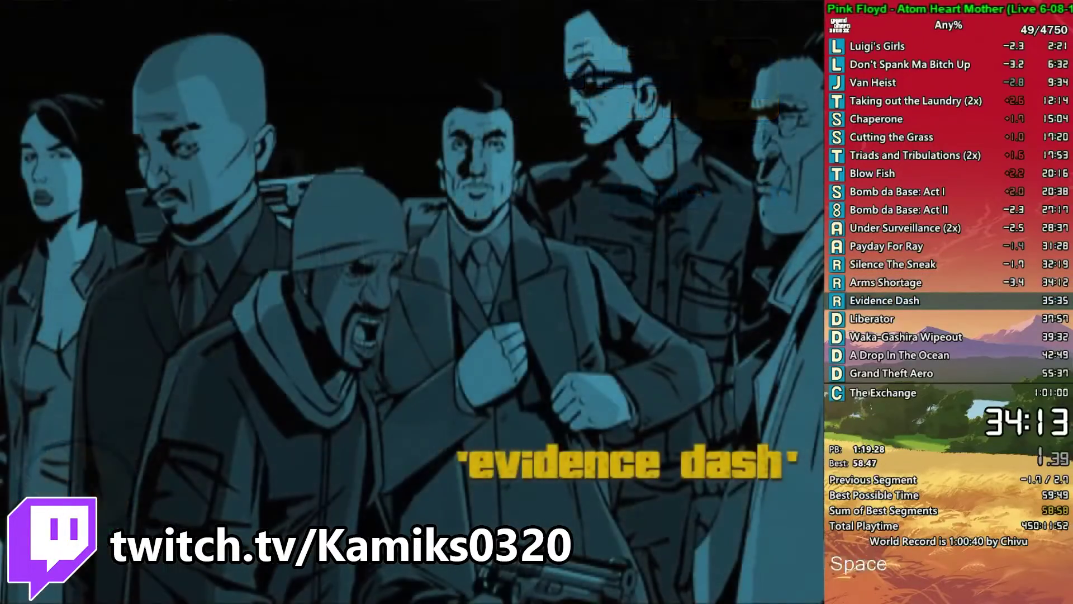
key("w")
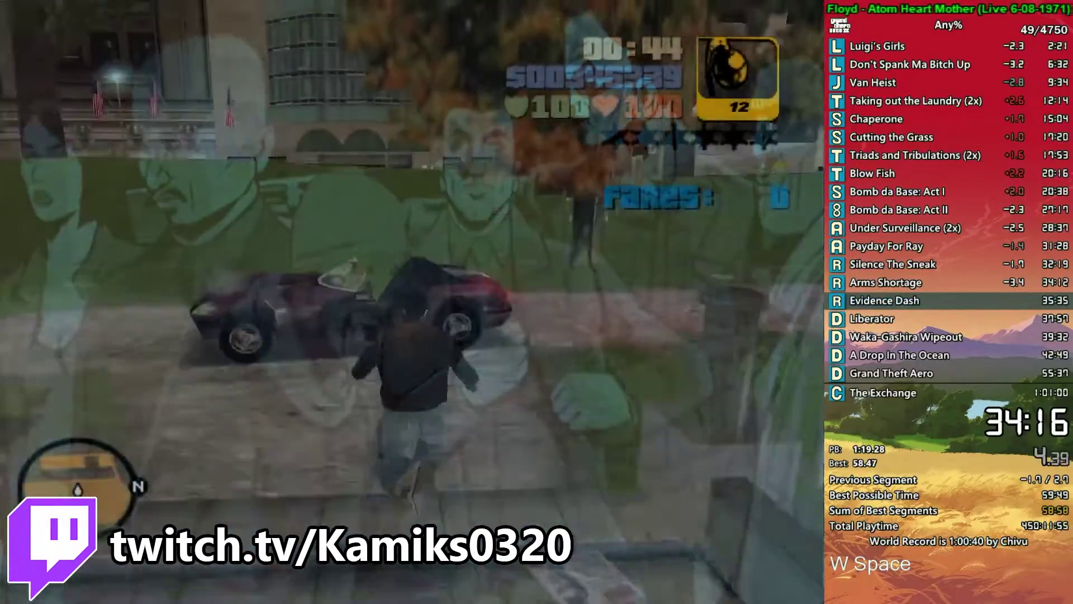
middle_click(537, 302)
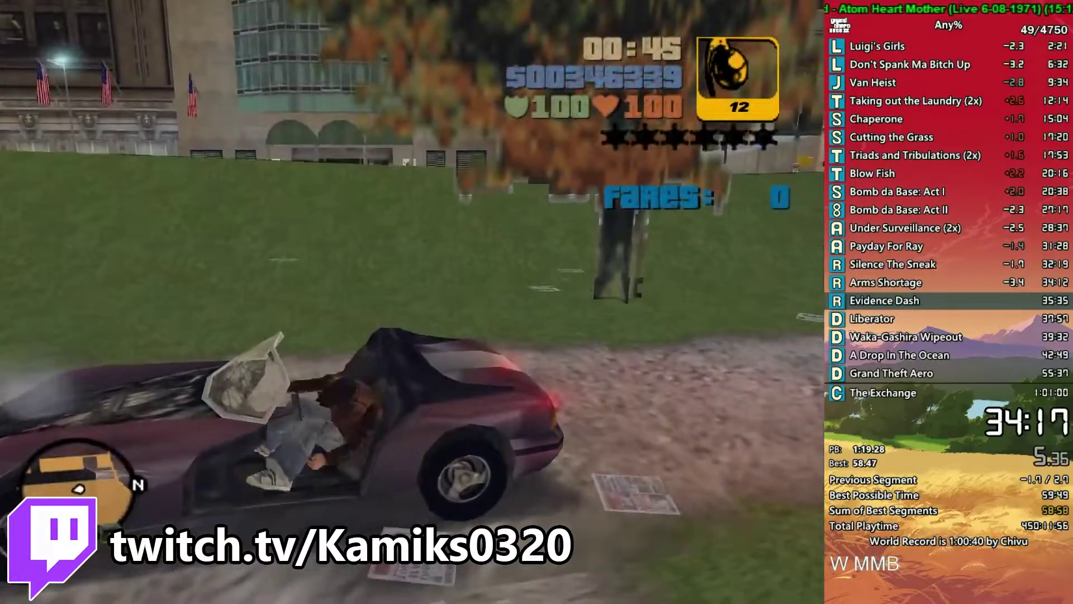
key("w")
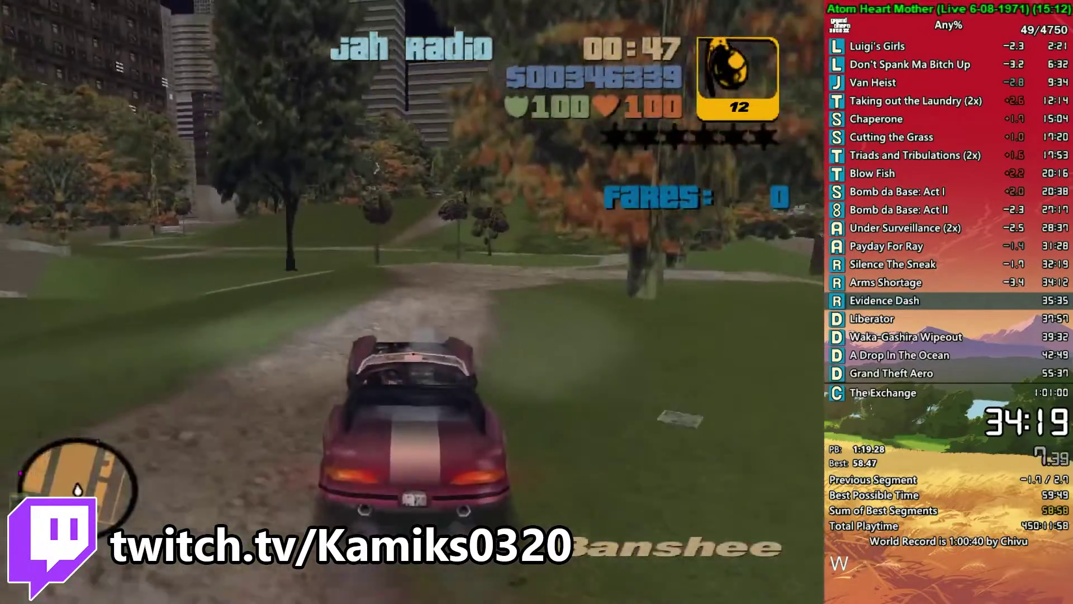
key("d")
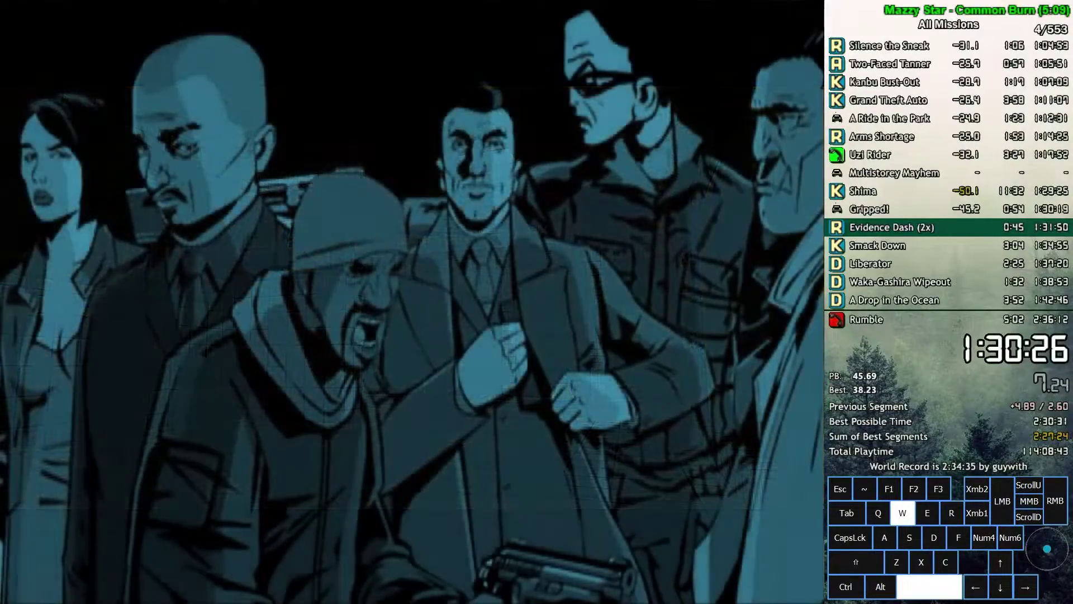
key("d")
key("a")
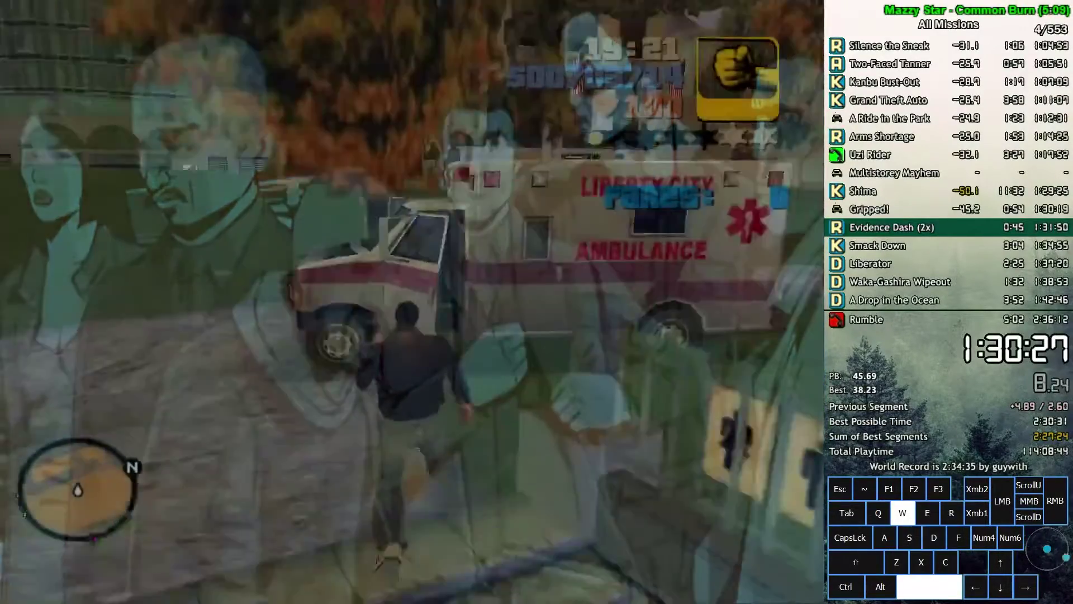
key("r")
key("shift")
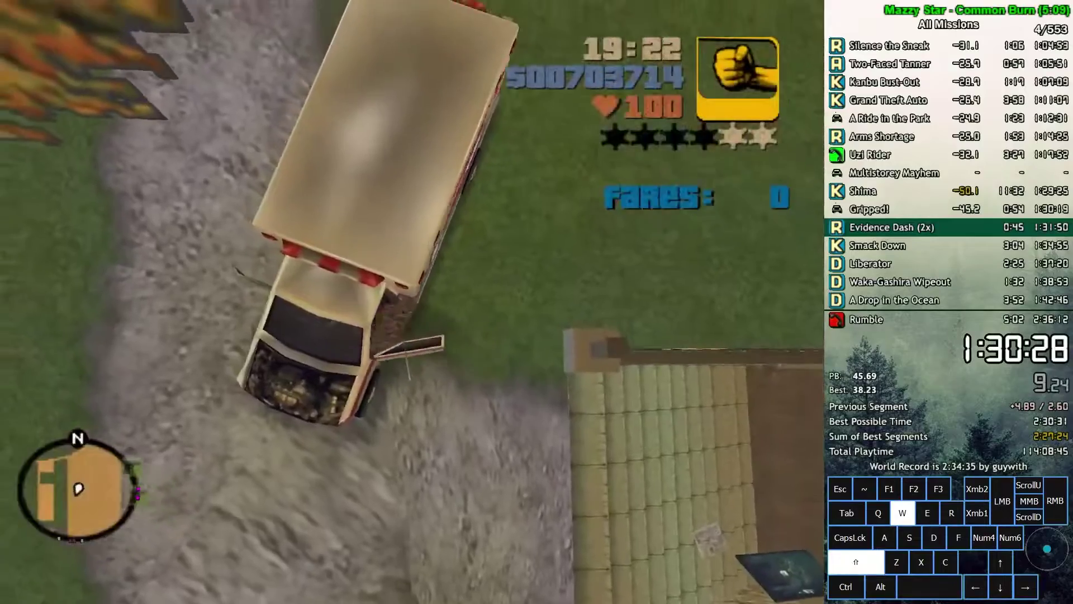
key("d")
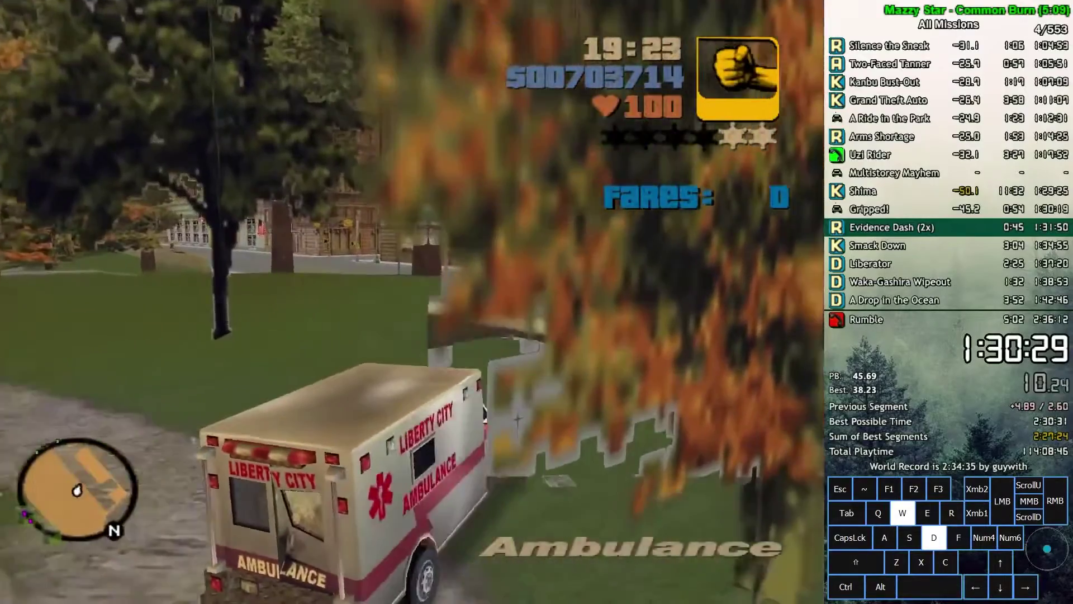
key("d")
key("d")
key("space")
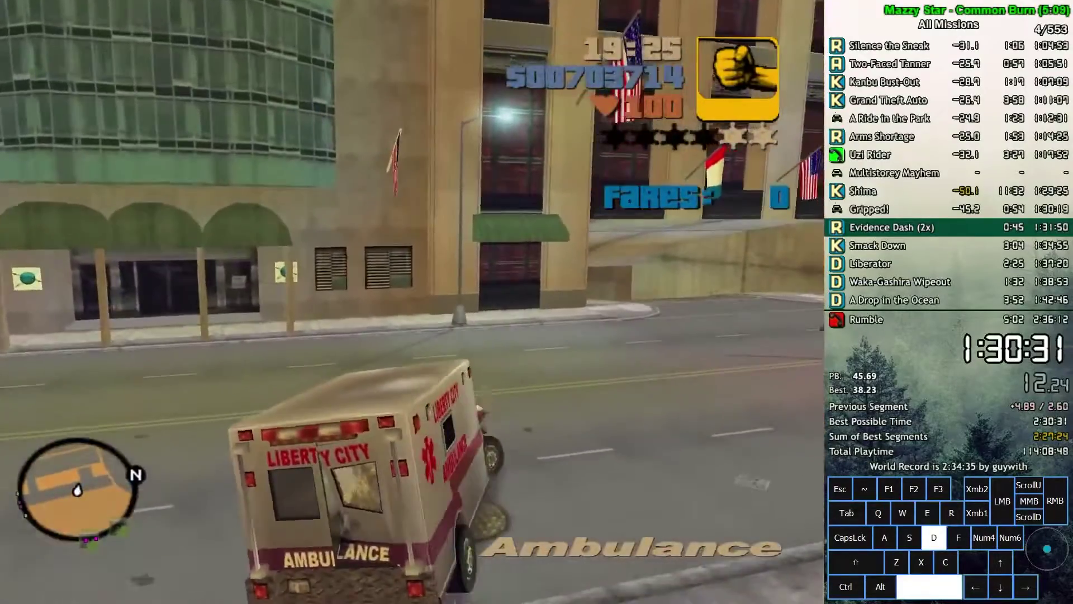
key("w")
key("space")
key("w")
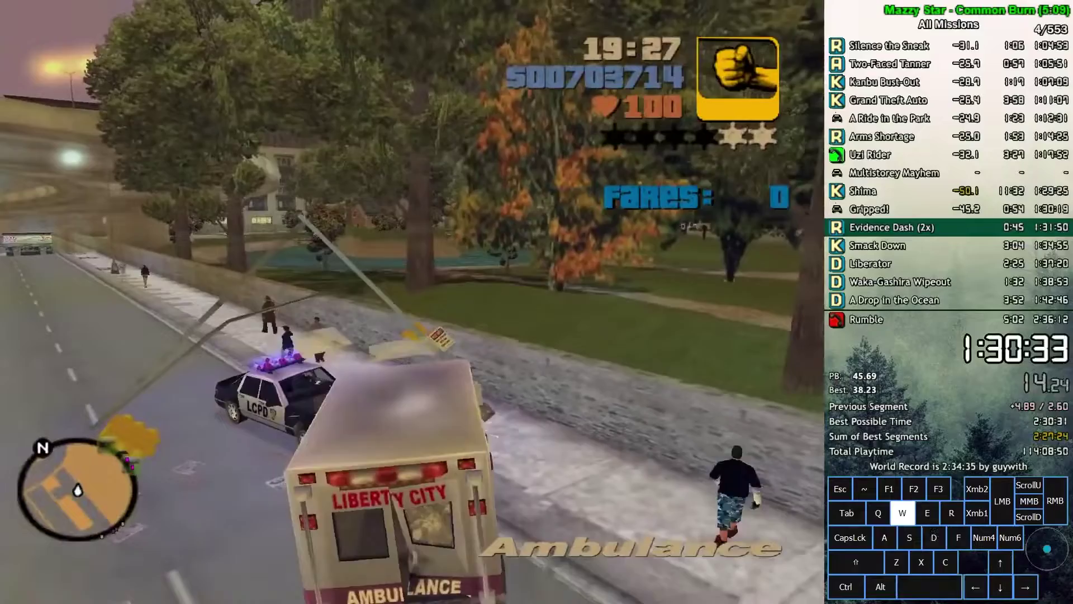
key("d")
key("a")
key("w")
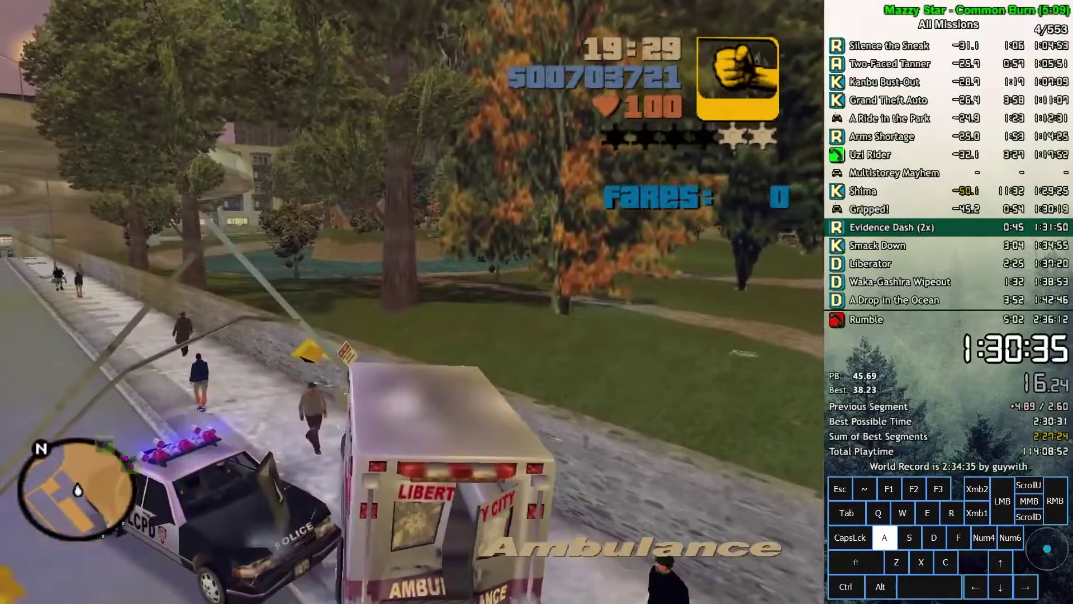
key("s")
key("w")
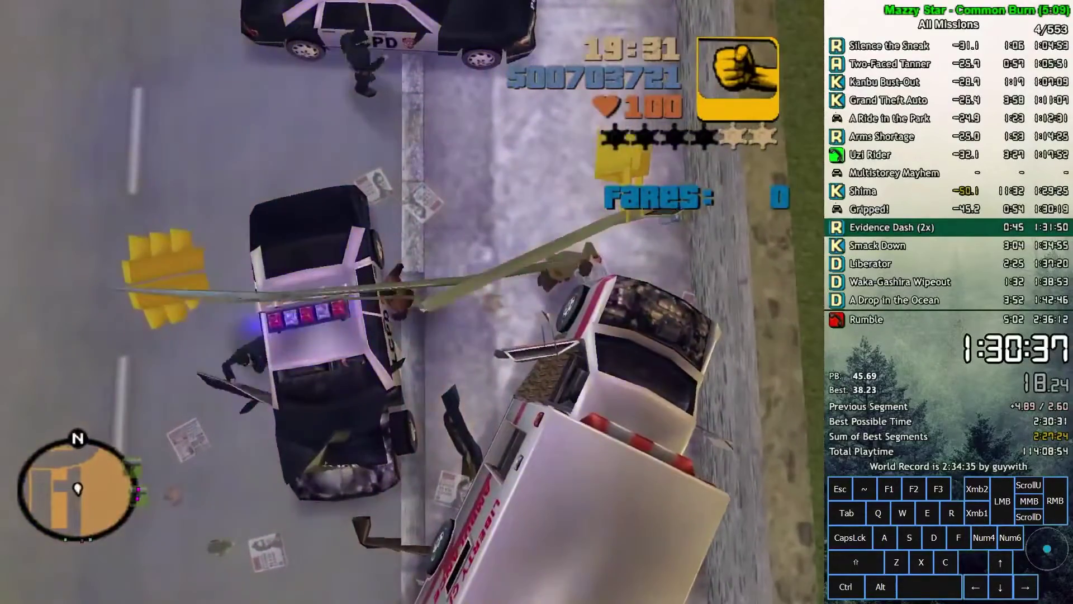
key("w")
key("d")
key("a")
key("d")
key("w")
key("a")
key("space")
key("a")
key("s")
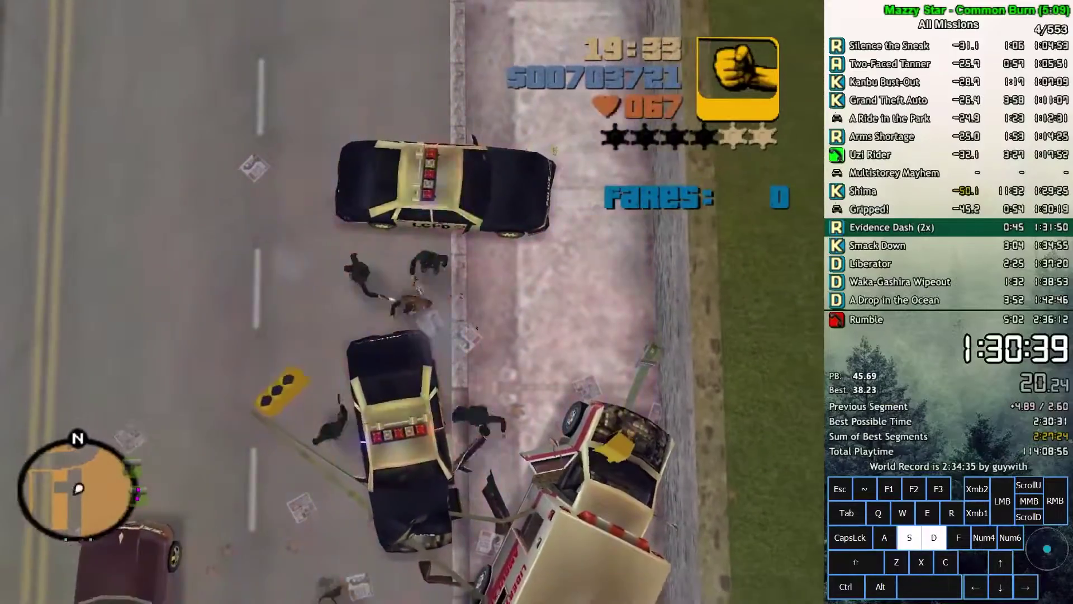
key("s")
key("f")
key("space")
key("d")
key("a")
key("s")
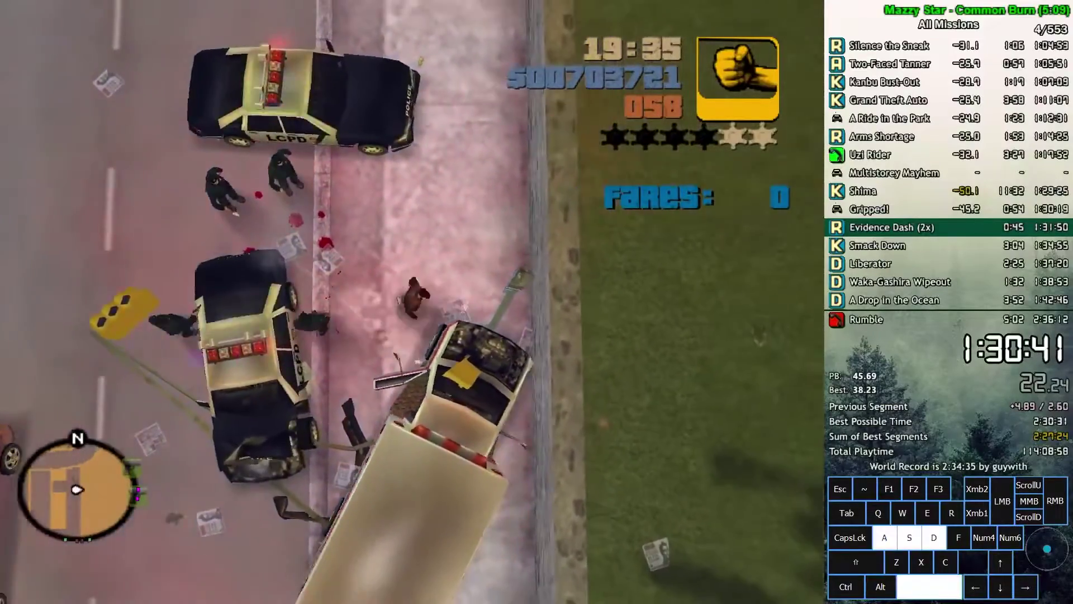
key("shift+s")
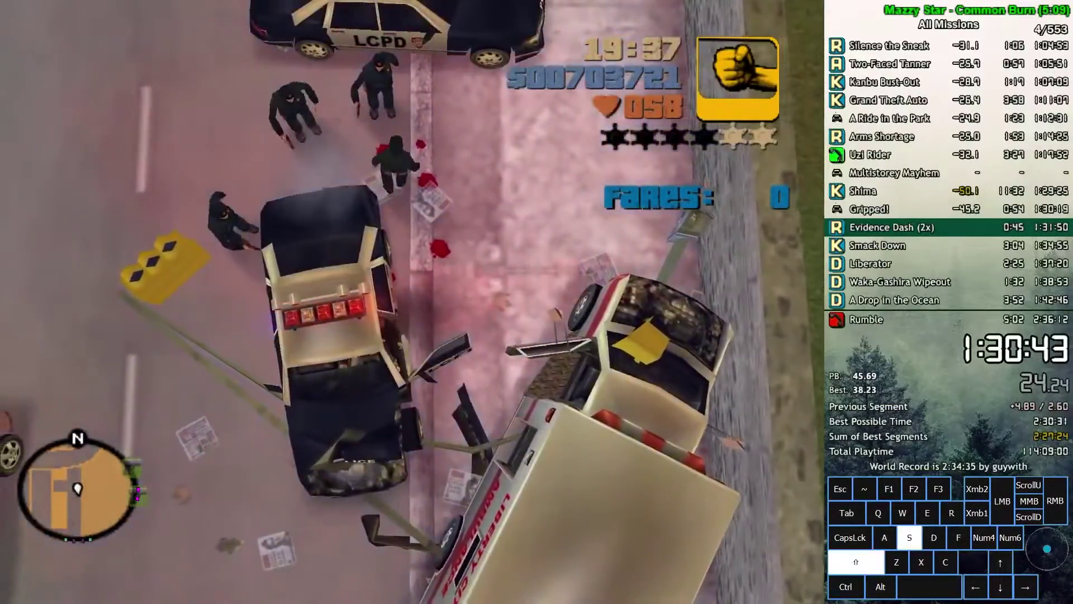
key("r")
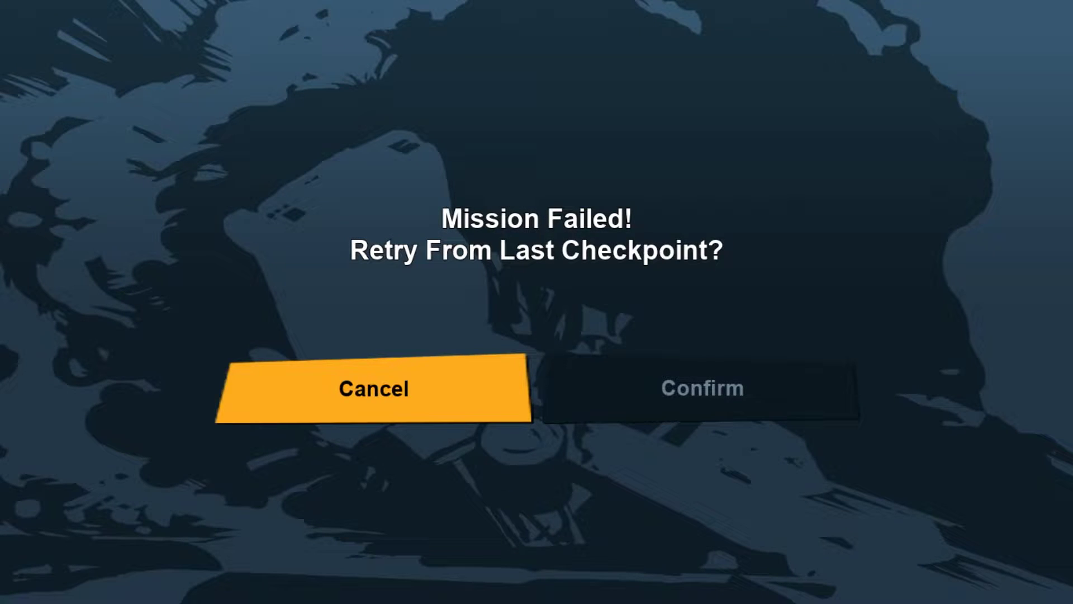
key("Return")
key("w")
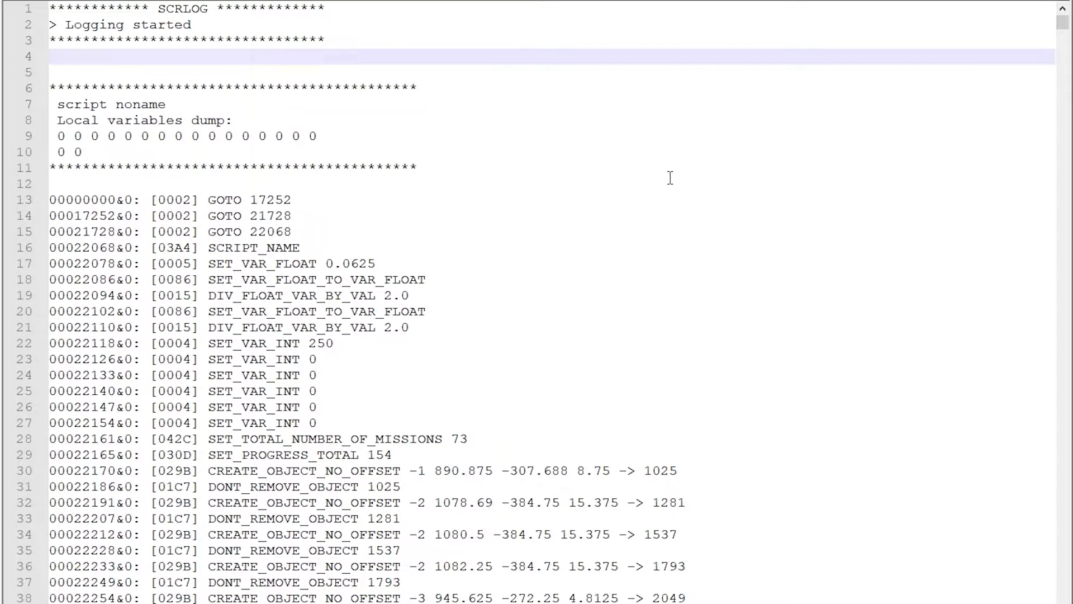
Examine the SCRLOG header and the final logged command, PLACE_OBJECT_RELATIVE_TO_CAR, at the end of the log
double_click(192, 11)
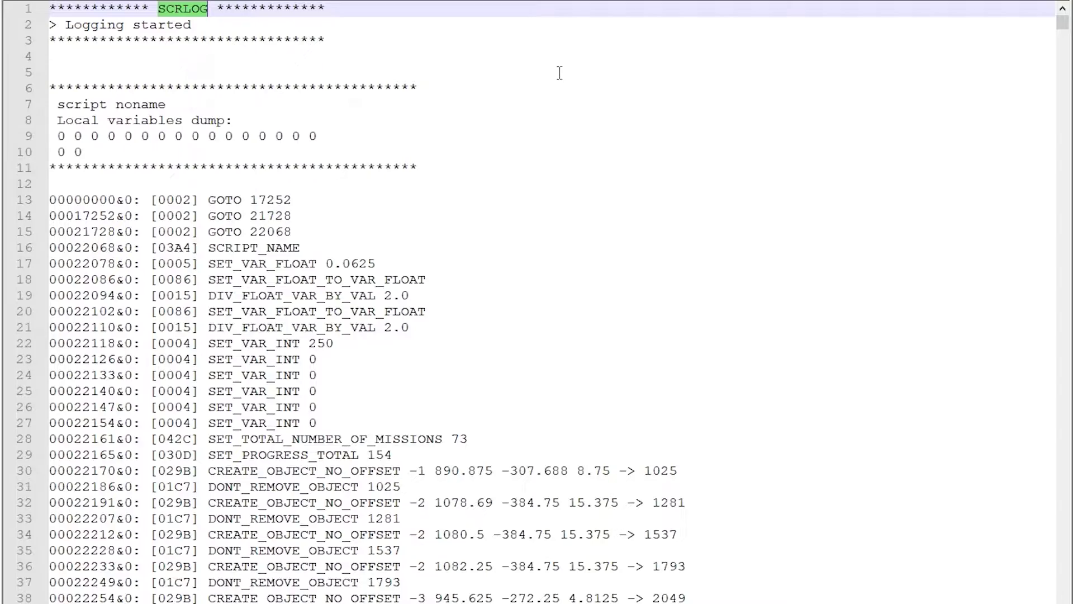
key("ctrl+End")
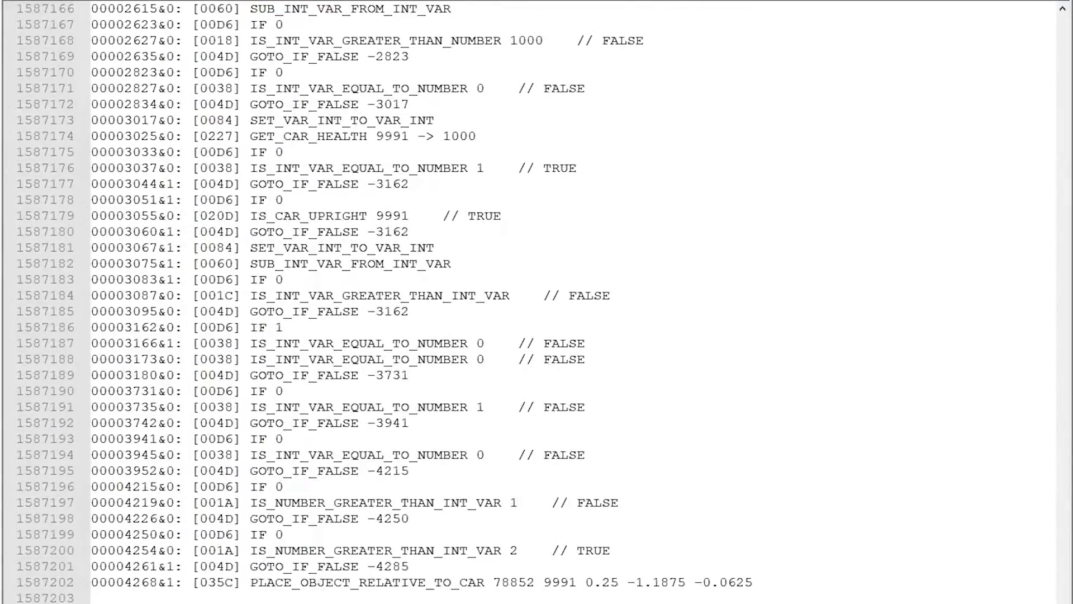
double_click(324, 585)
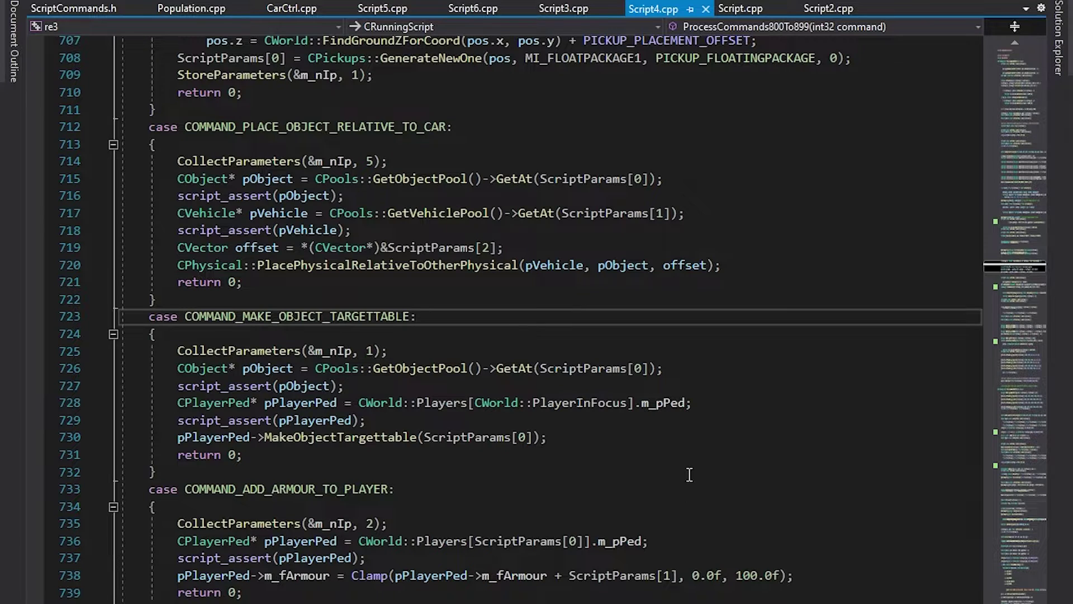
In Script4.cpp in Visual Studio, examine how COMMAND_PLACE_OBJECT_RELATIVE_TO_CAR obtains pObject, pVehicle and the offset
double_click(345, 127)
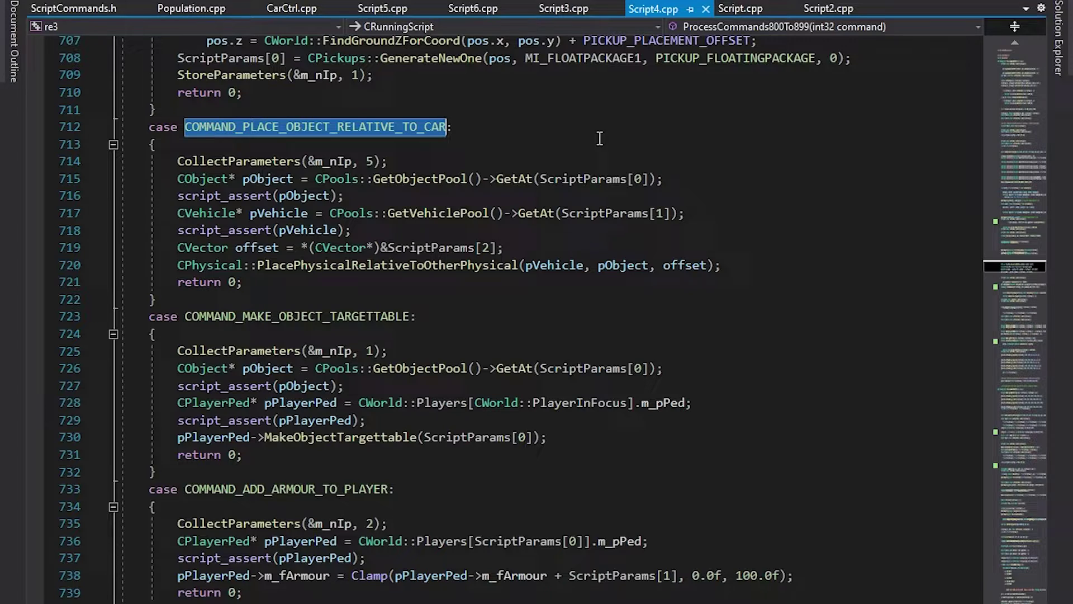
left_click(267, 179)
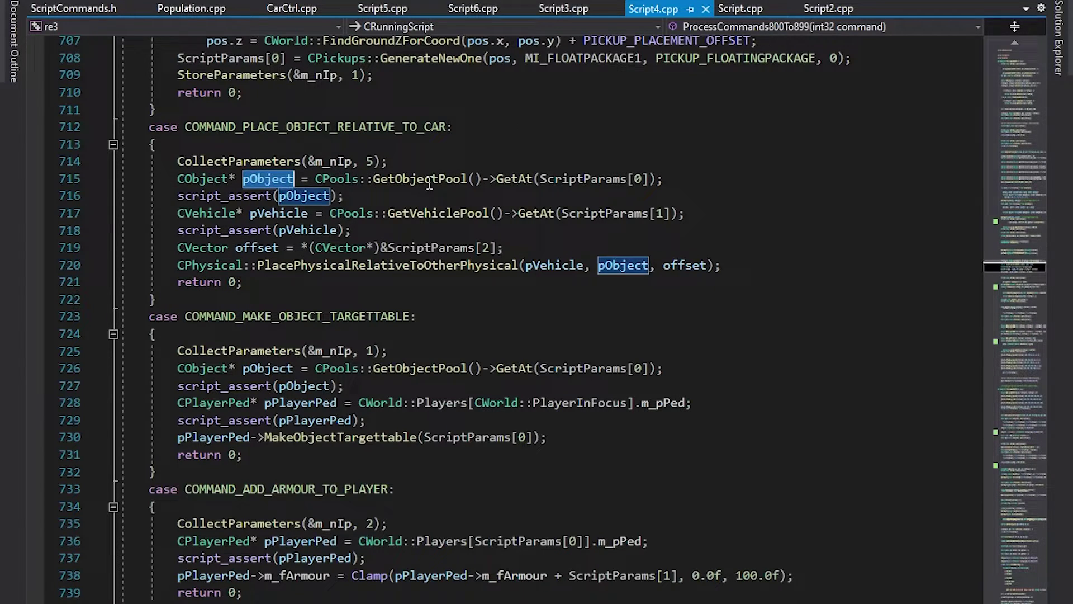
double_click(446, 179)
left_click(297, 213)
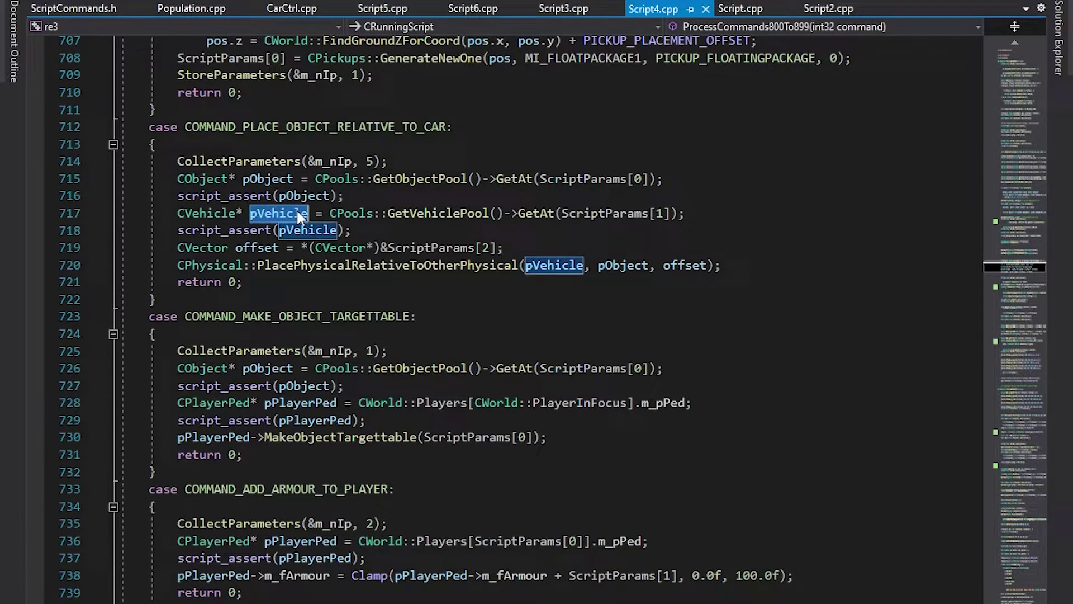
double_click(431, 213)
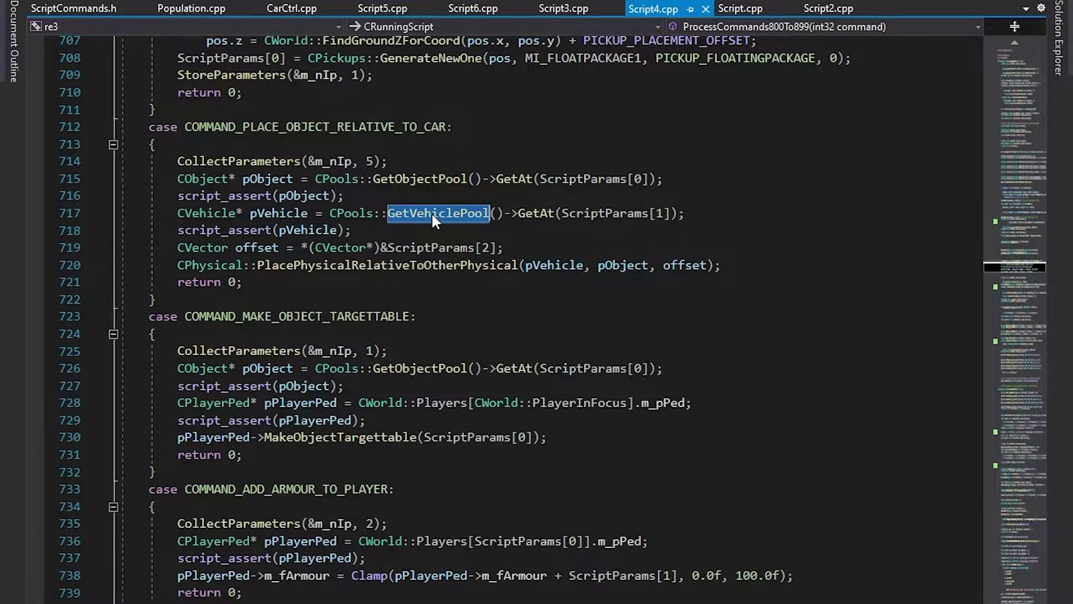
left_click(265, 244)
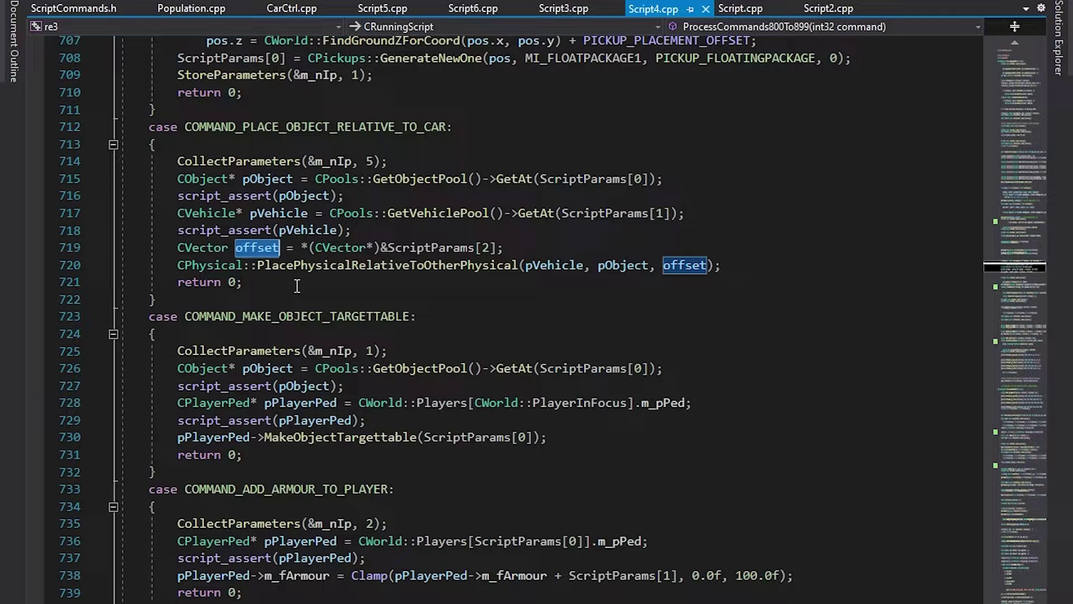
Inspect the PlacePhysicalRelativeToOtherPhysical call on line 720 and its pVehicle and pObject arguments
double_click(321, 266)
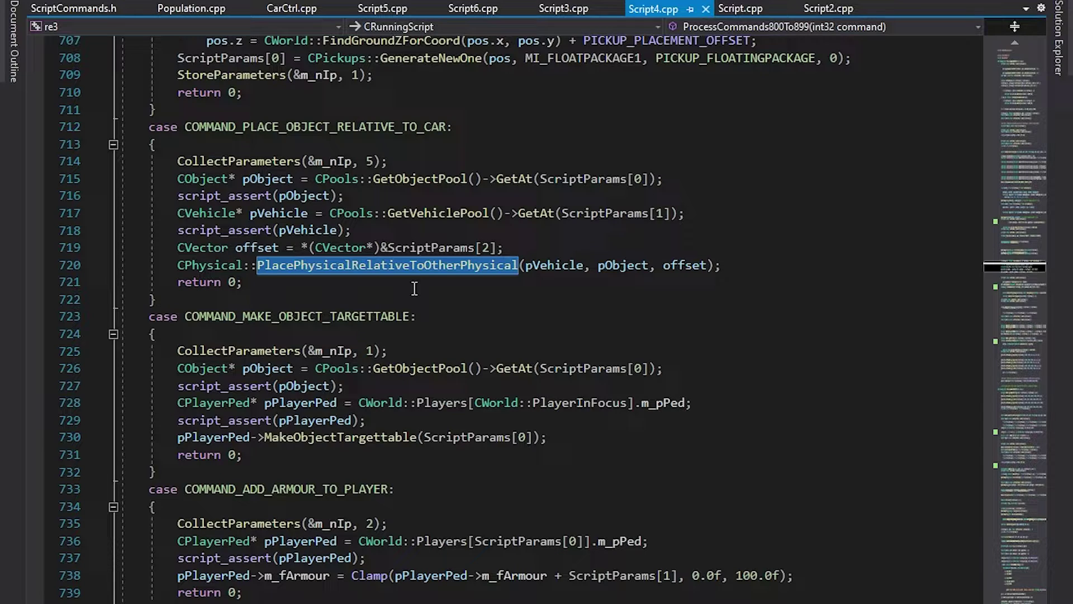
double_click(553, 266)
double_click(622, 267)
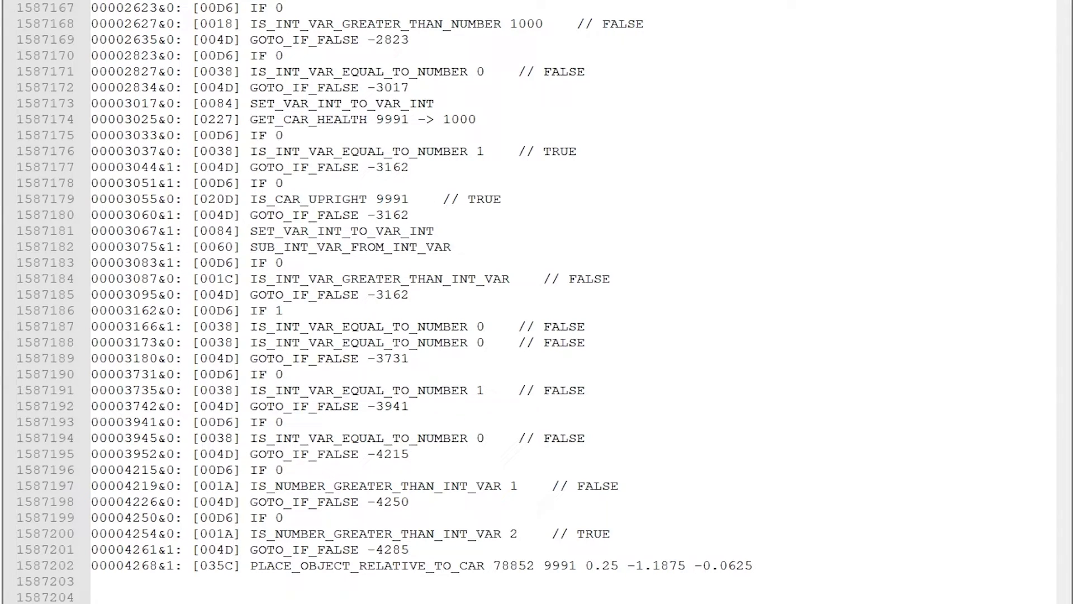
Return to the script log and inspect the last ray3 script block's header, including its name and local variables dump
scroll(536, 302, "up", 17)
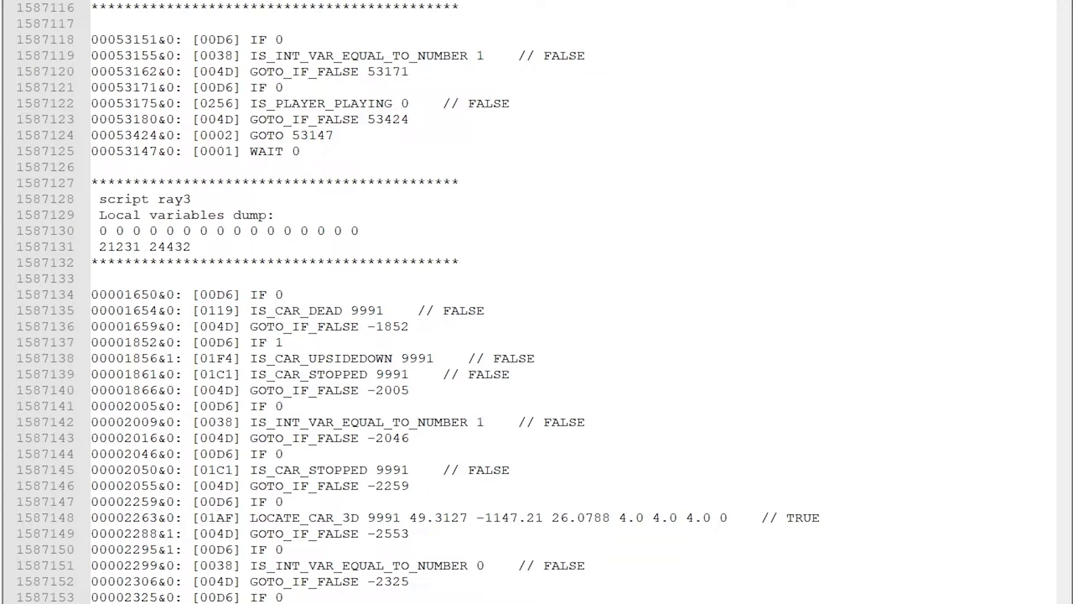
left_click_drag(133, 182, 258, 247)
left_click(167, 199)
double_click(179, 199)
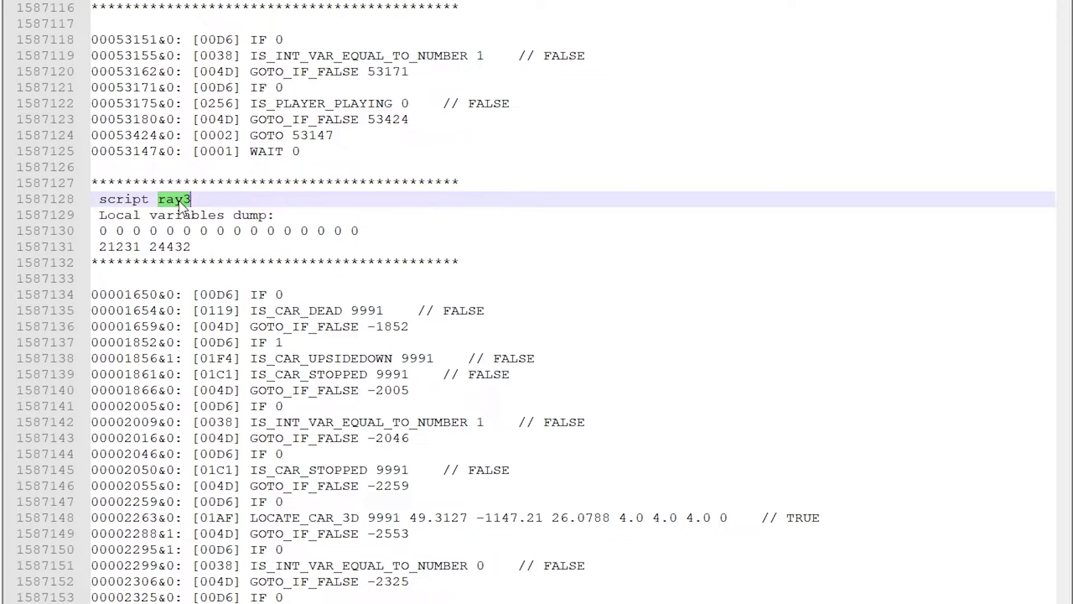
left_click_drag(116, 231, 271, 234)
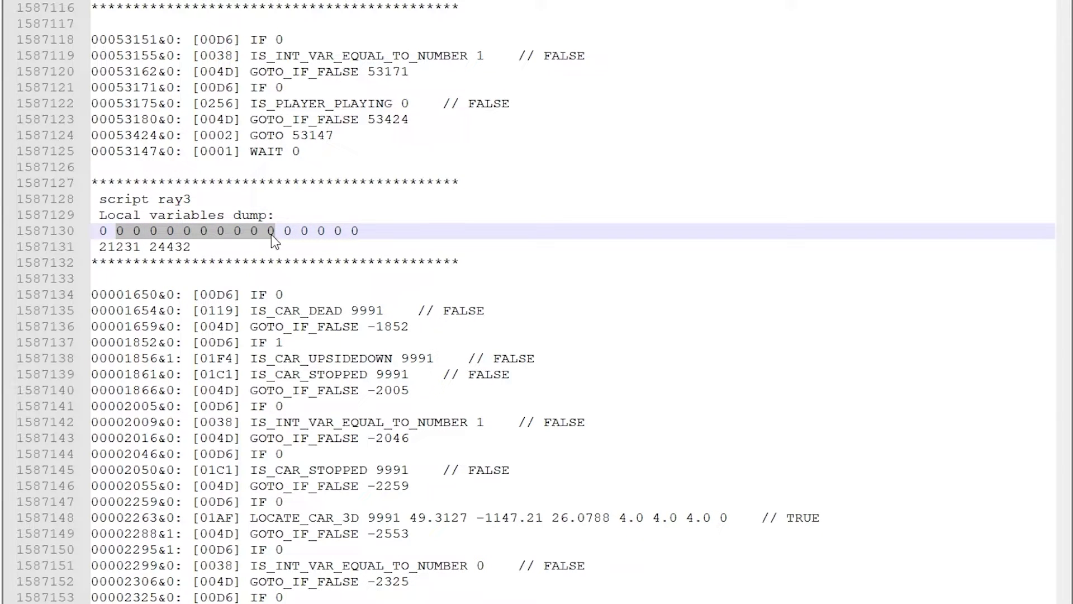
Examine the IS_CAR_DEAD, IS_CAR_UPSIDEDOWN and IS_CAR_STOPPED checks at the start of the ray3 script block
scroll(302, 207, "down", 2)
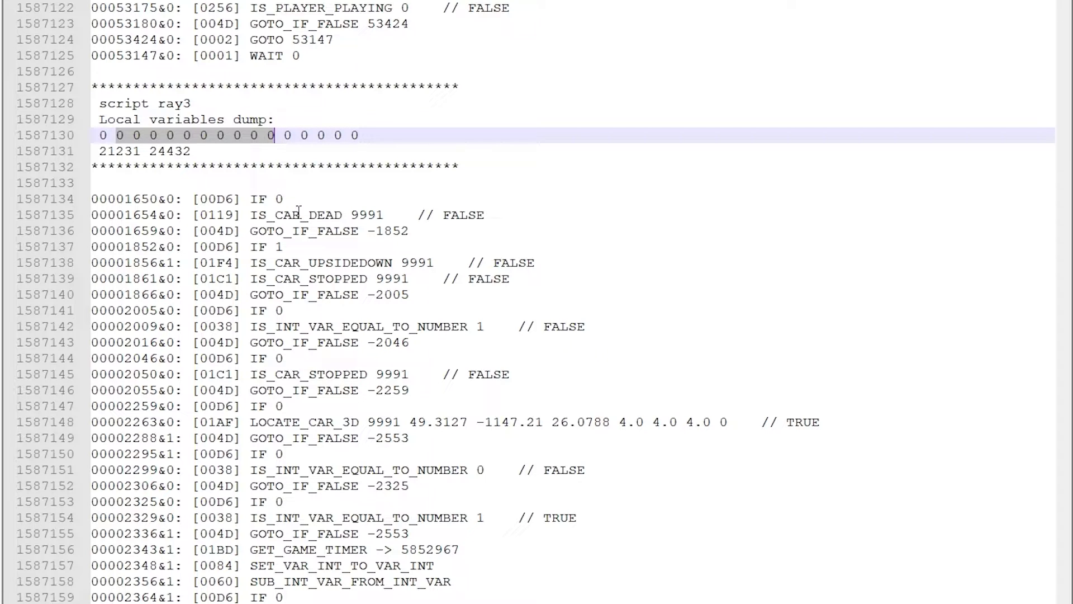
double_click(283, 219)
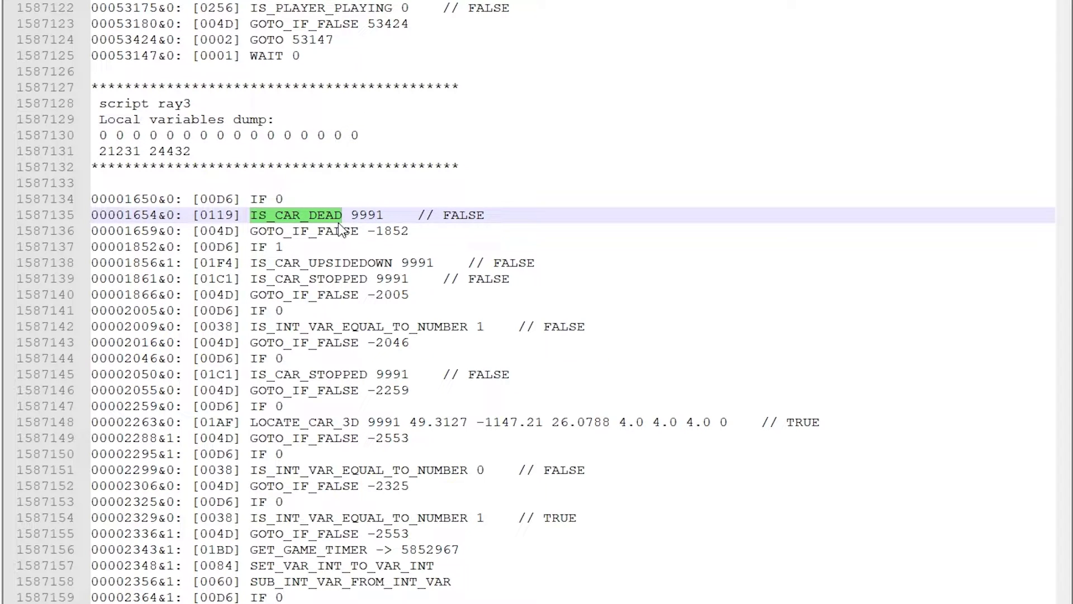
double_click(458, 217)
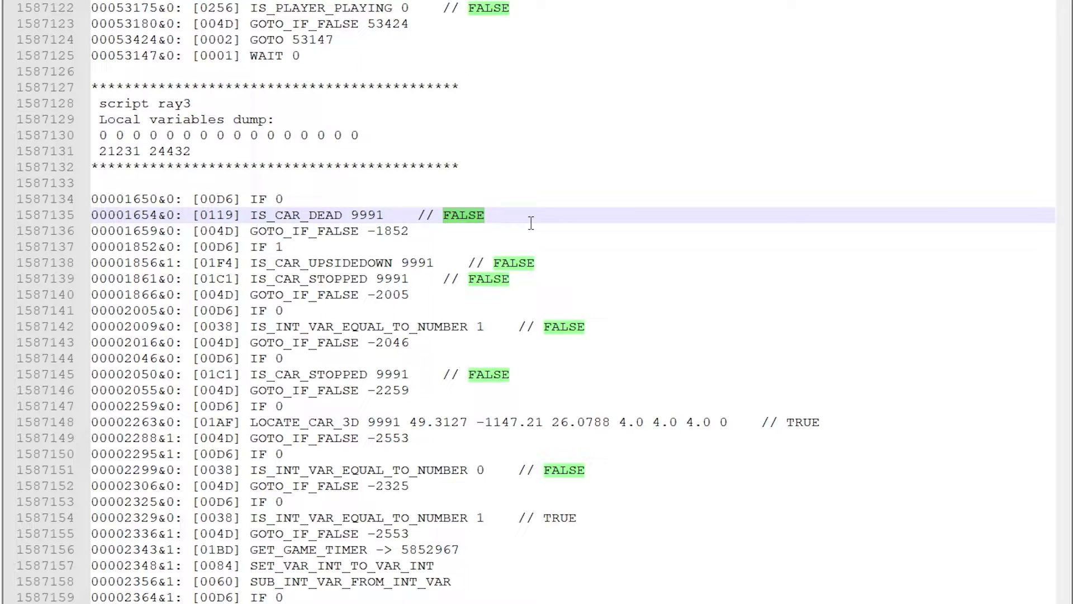
left_click(308, 248)
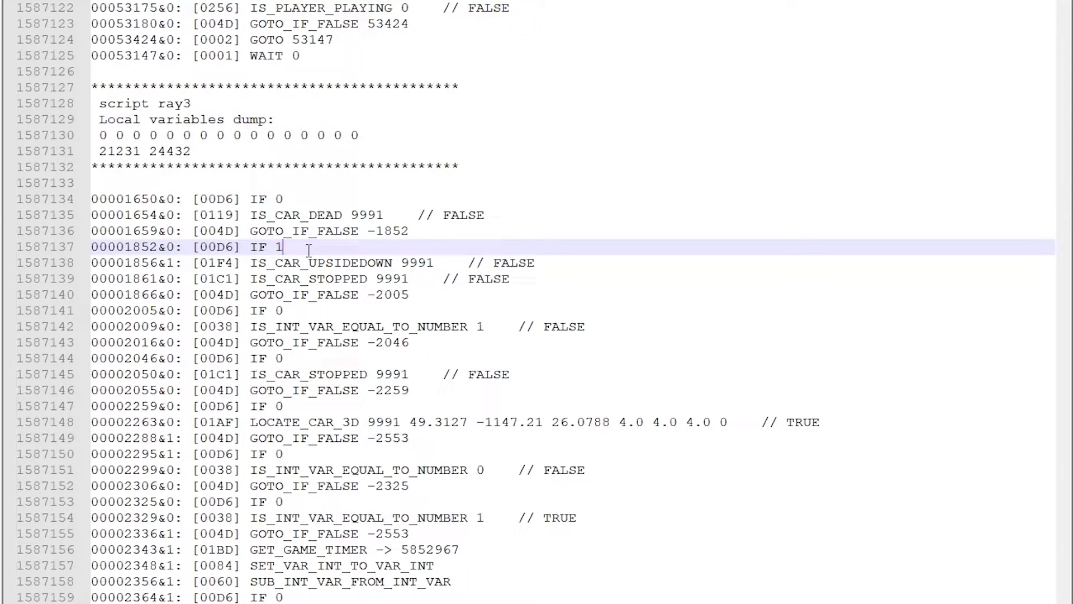
double_click(310, 263)
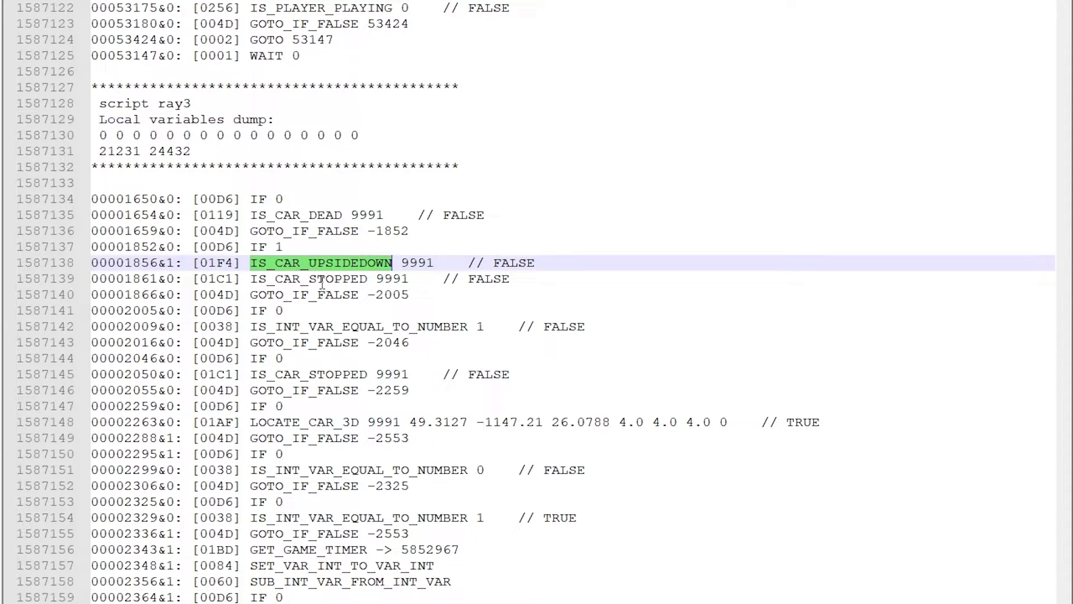
double_click(319, 278)
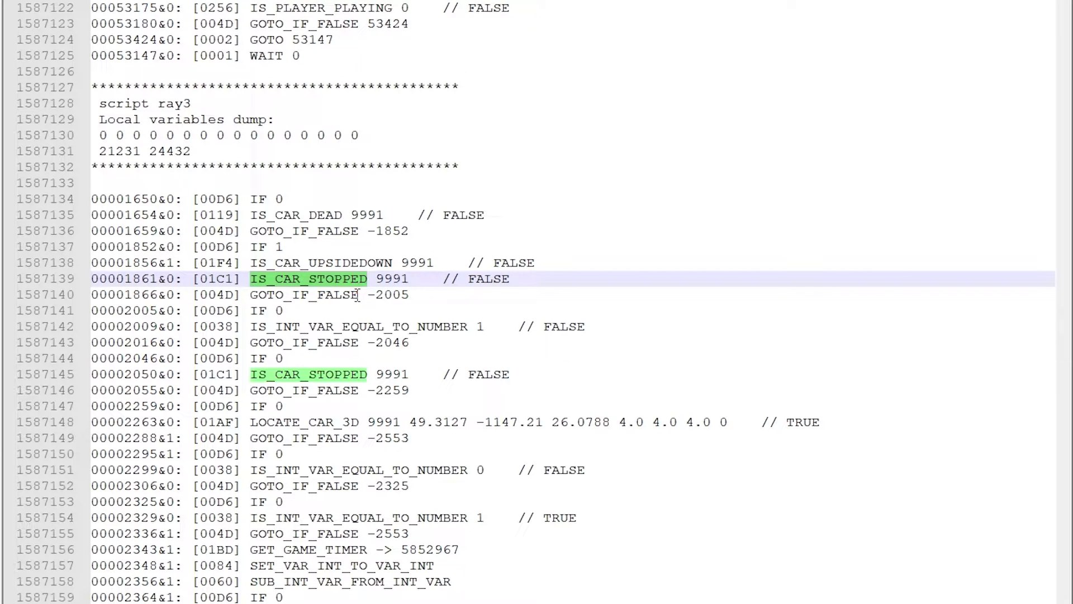
Examine the IS_INT_VAR_EQUAL_TO_NUMBER 1 check on line 1587142 of the ray3 log block and the preceding IS_CAR_STOPPED argument
double_click(342, 327)
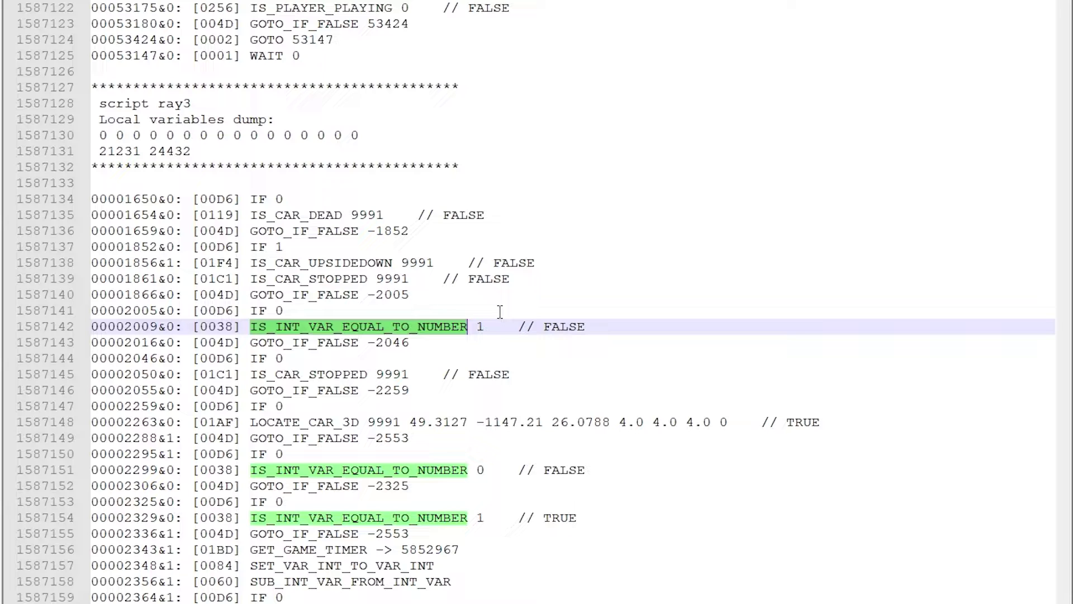
double_click(481, 327)
left_click(500, 327)
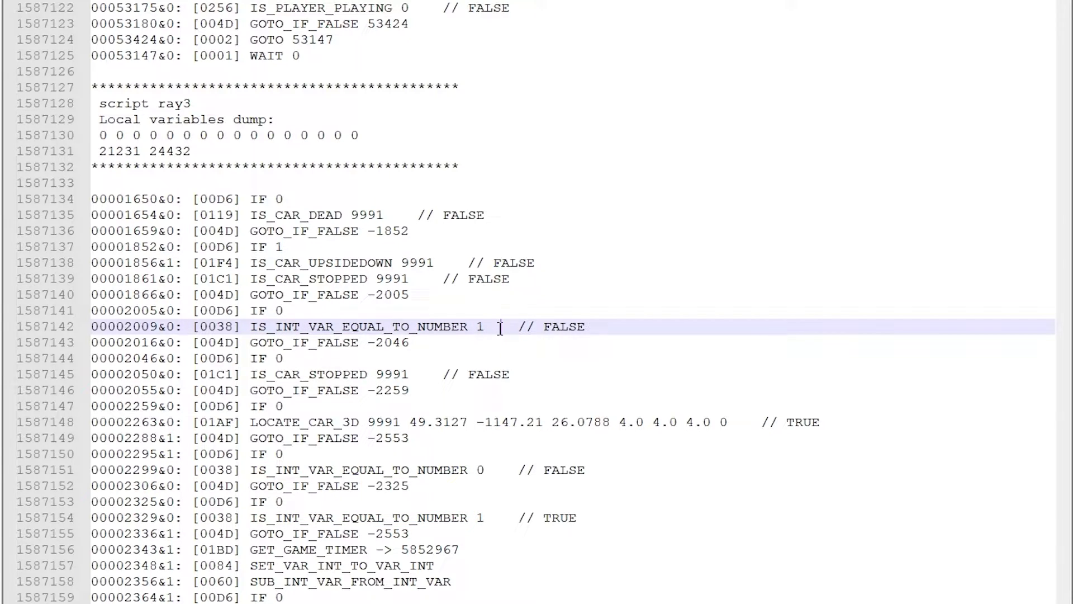
double_click(356, 327)
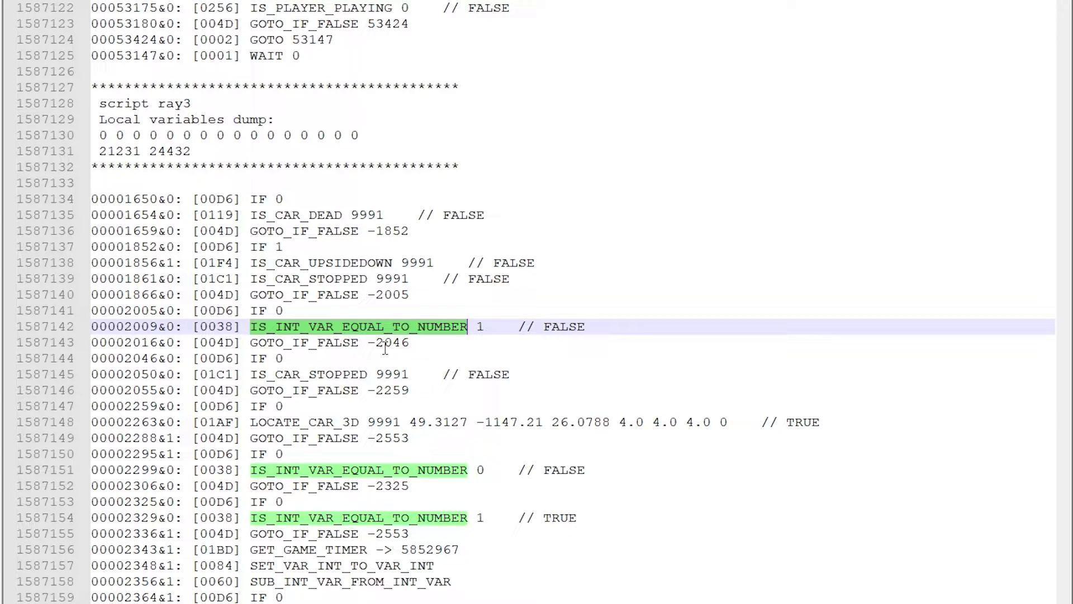
left_click(304, 331)
left_click_drag(275, 326, 302, 327)
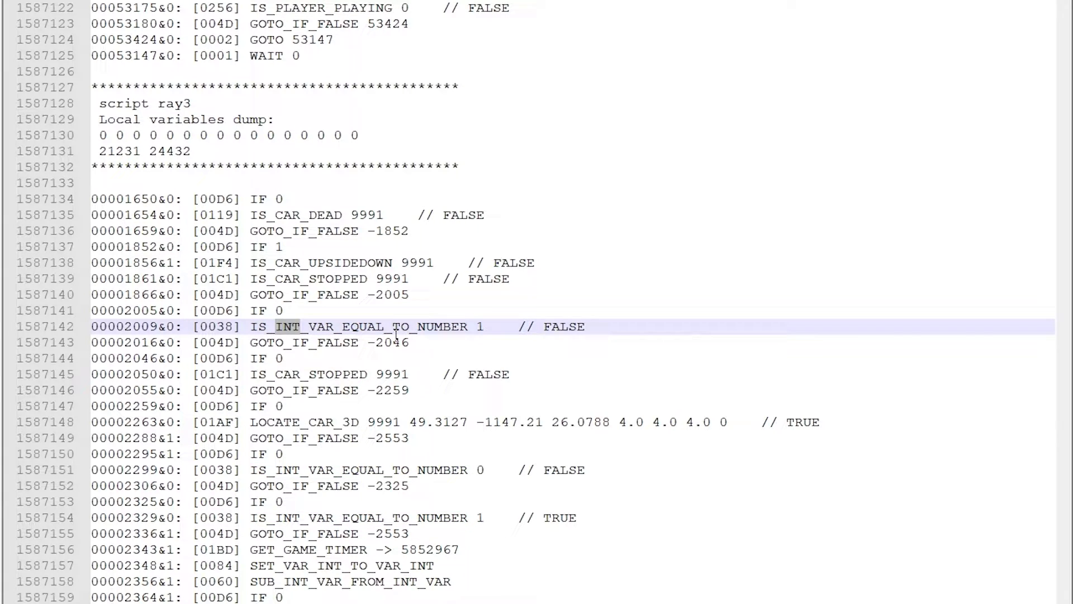
double_click(482, 326)
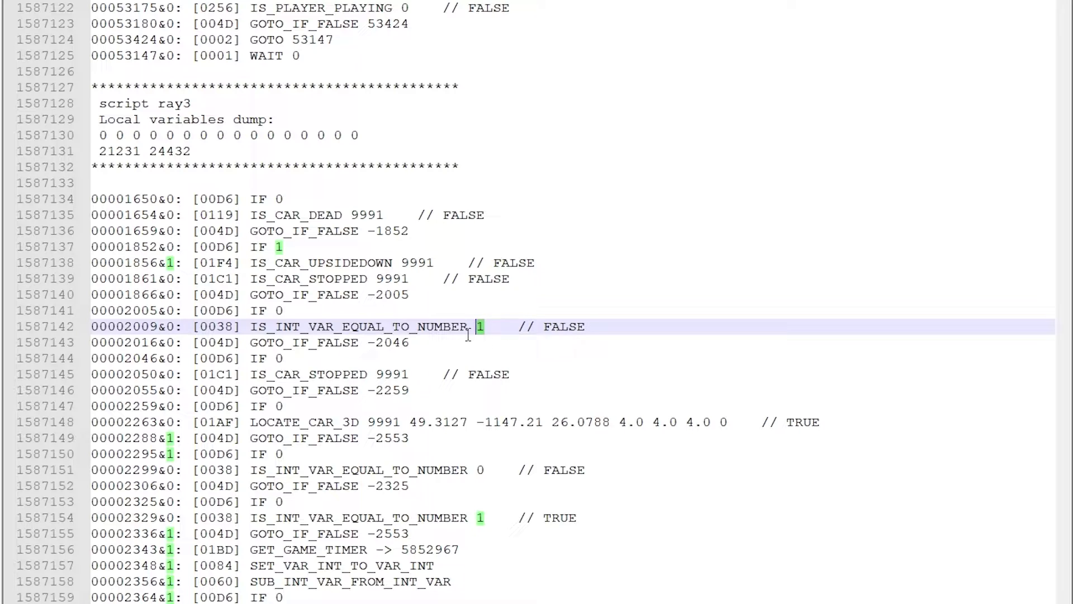
double_click(398, 278)
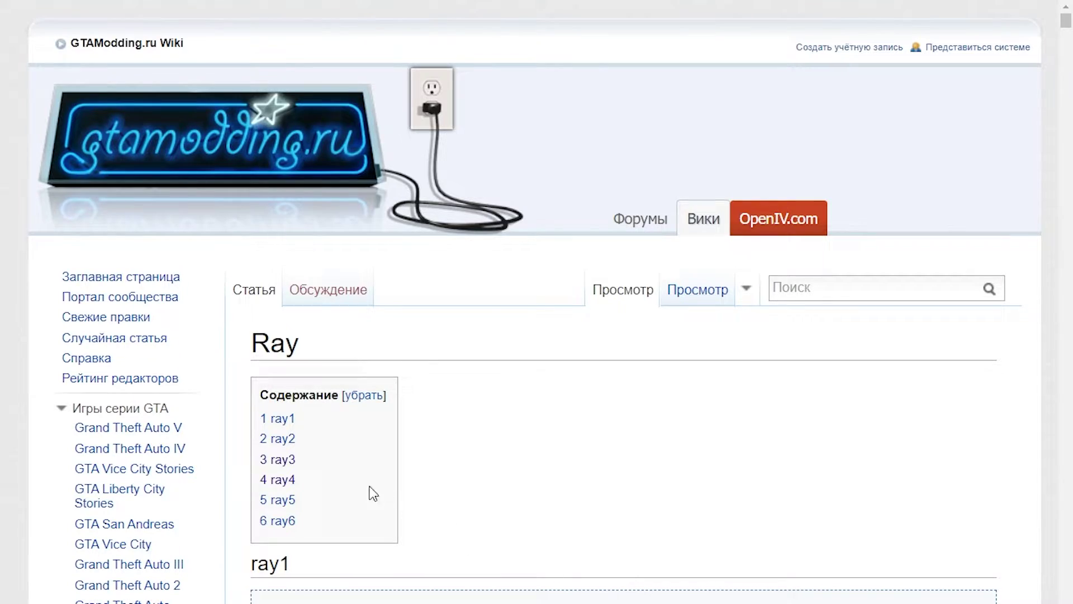
On the GTAModding.ru wiki's Ray page, go to the ray3 script and inspect the CREATE_CAR line with CAR_BOBCAT and ia_car_rm3
left_click(289, 460)
scroll(443, 456, "down", 20)
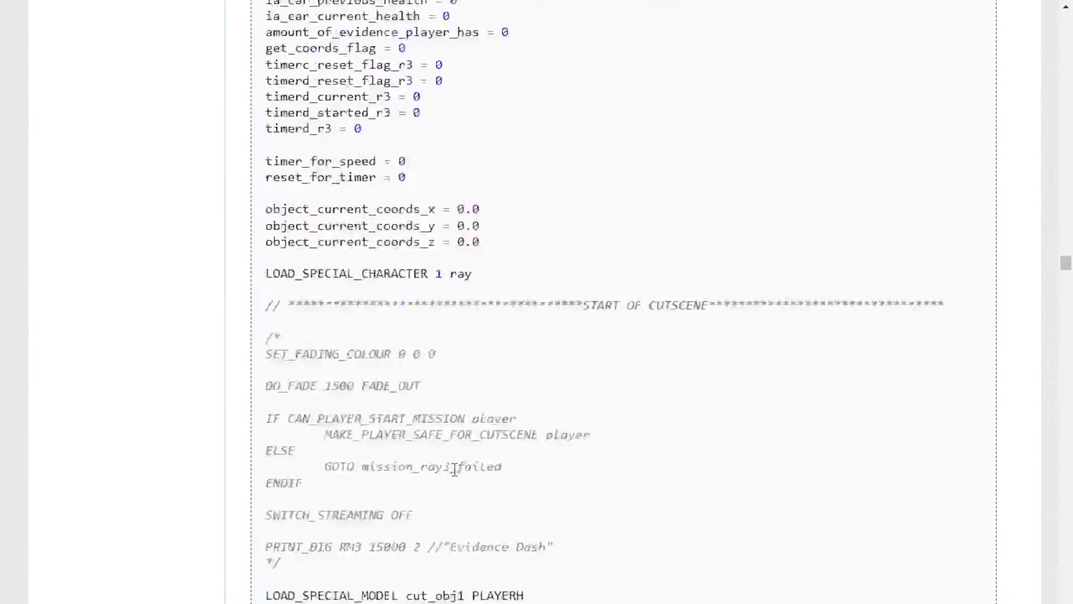
scroll(468, 472, "down", 20)
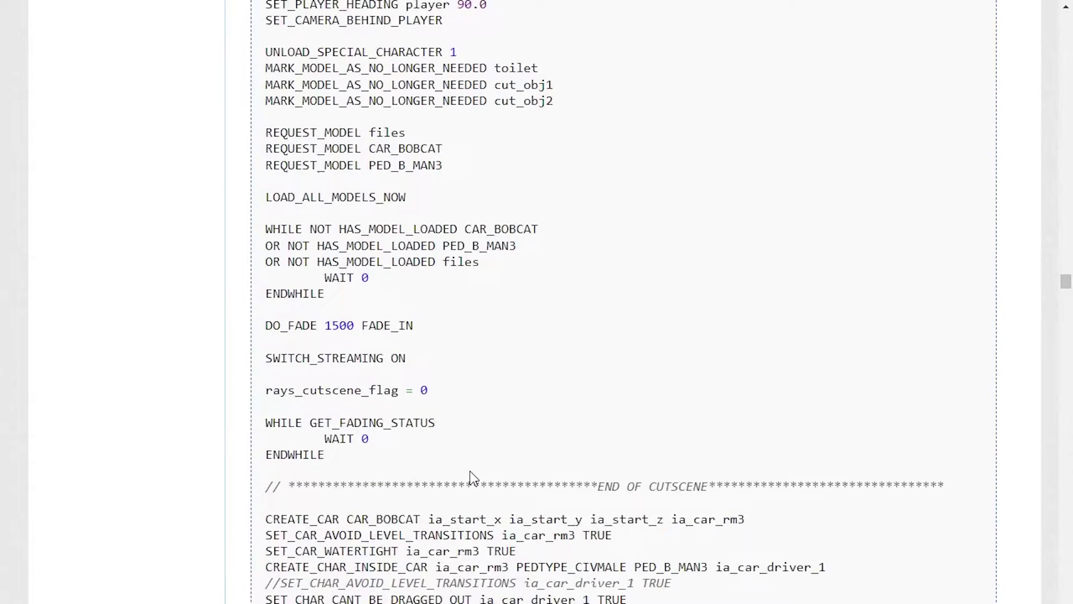
scroll(319, 310, "down", 3)
double_click(322, 222)
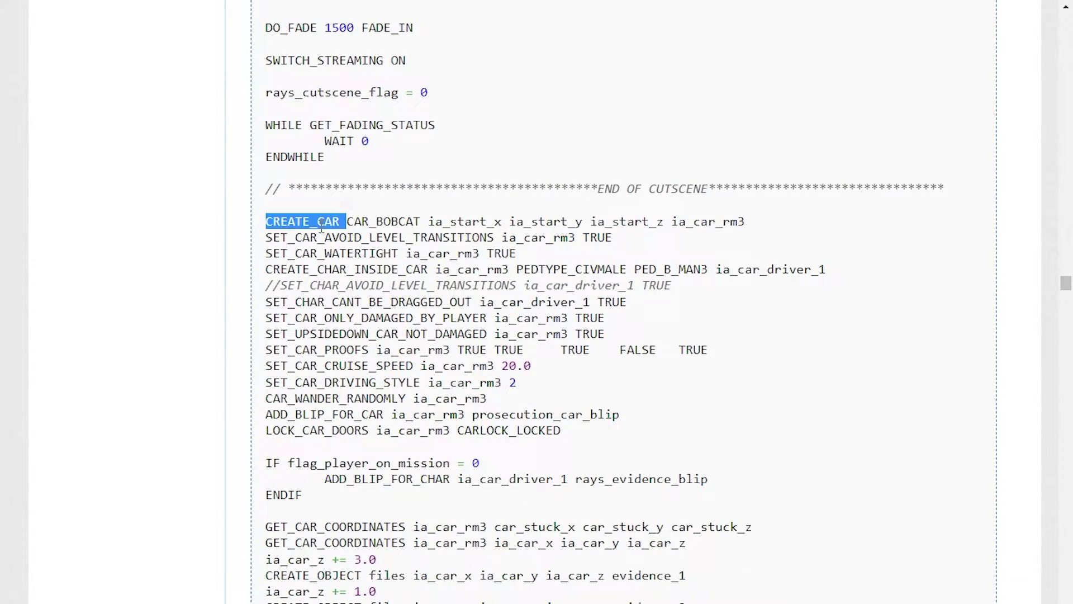
double_click(384, 221)
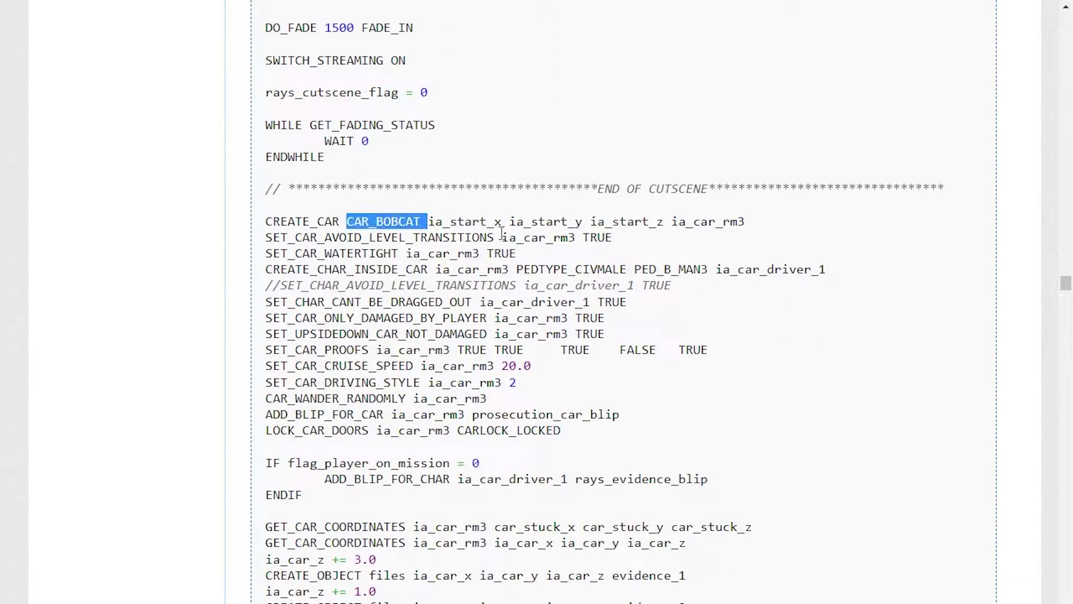
double_click(720, 223)
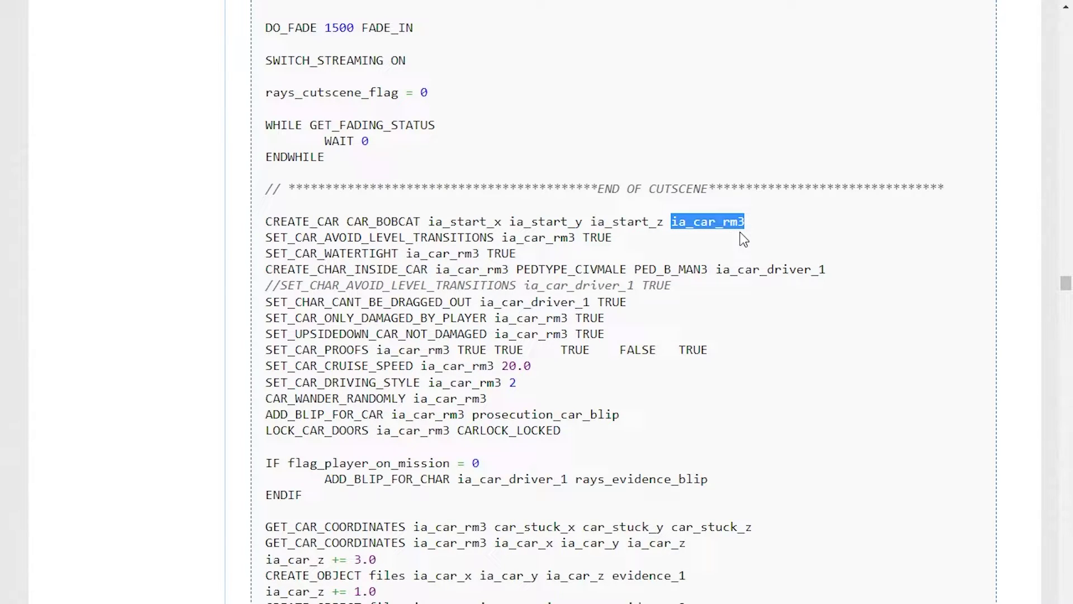
Examine the CREATE_OBJECT lines that create the evidence files, checking evidence_1, evidence_2 and evidence_3
scroll(754, 239, "down", 5)
double_click(346, 321)
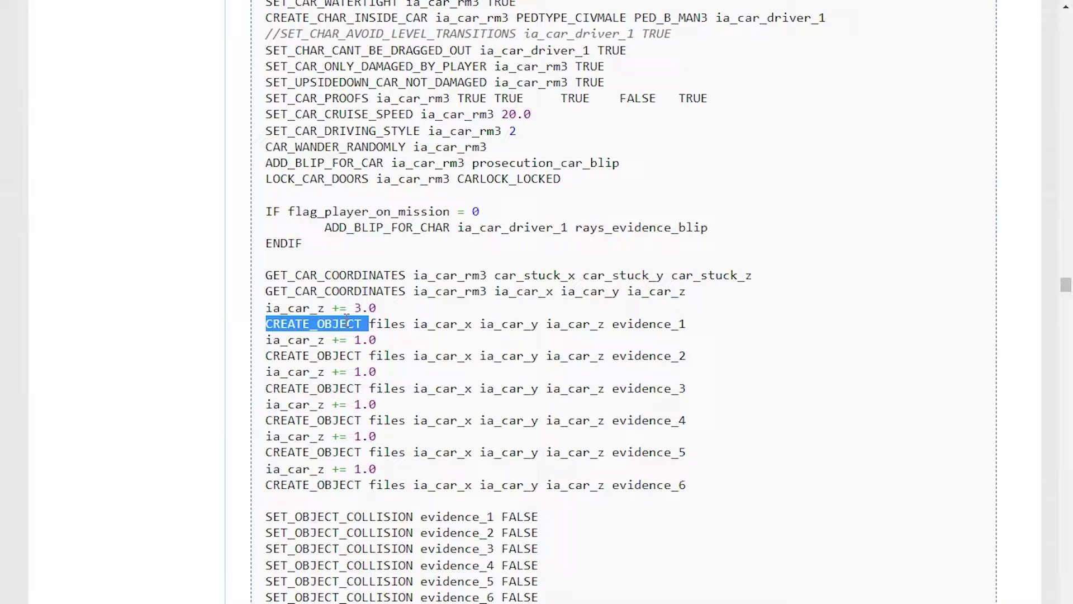
double_click(341, 355)
double_click(643, 323)
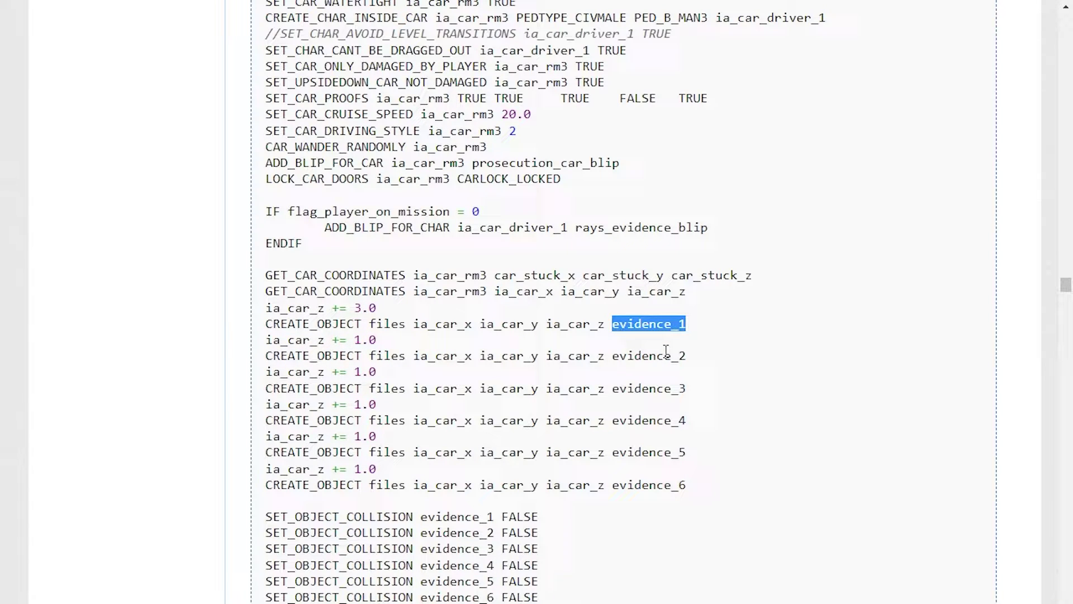
double_click(666, 355)
double_click(668, 388)
scroll(706, 345, "down", 2)
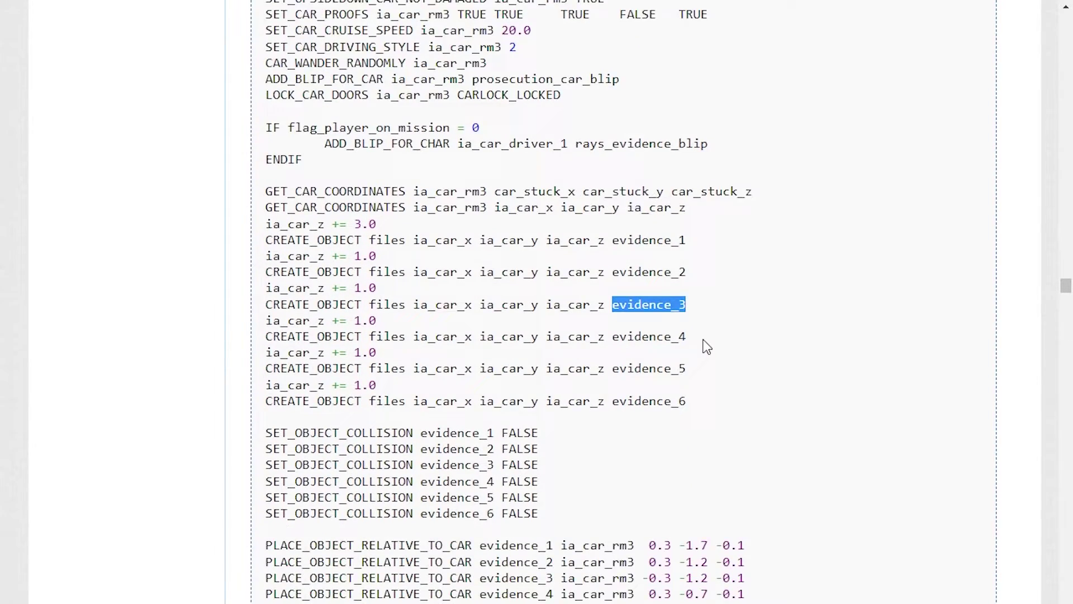
Inspect the first PLACE_OBJECT_RELATIVE_TO_CAR line and its evidence_1 and ia_car_rm3 arguments
scroll(705, 345, "down", 7)
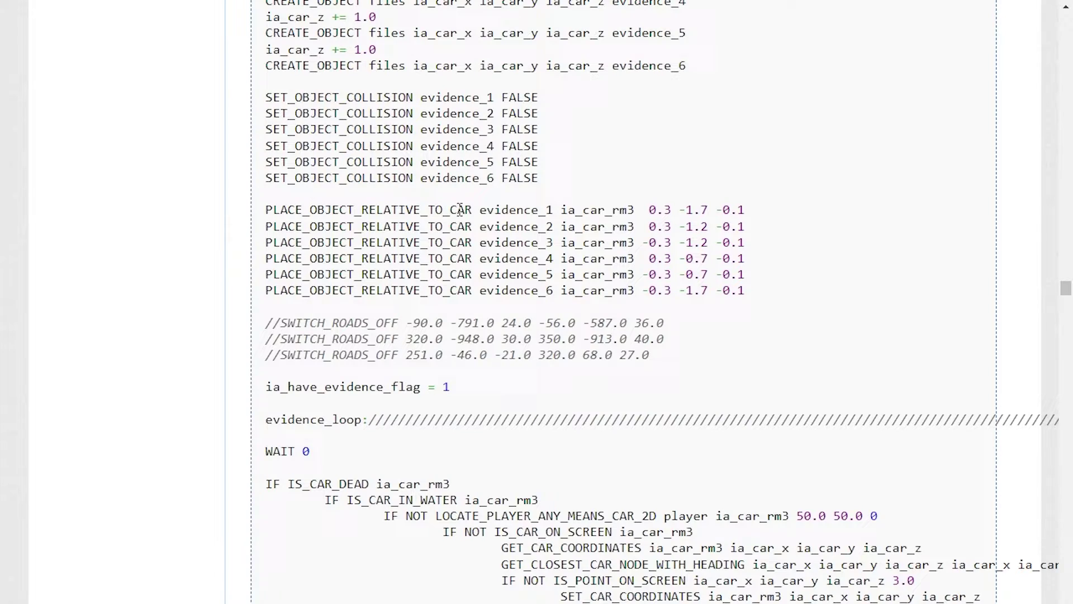
double_click(507, 211)
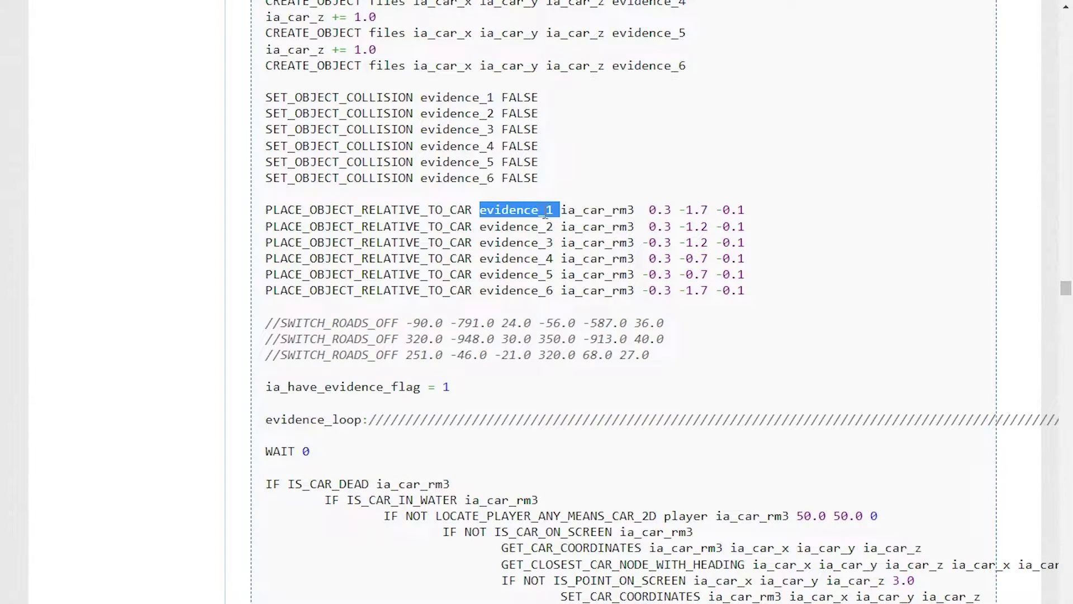
double_click(597, 211)
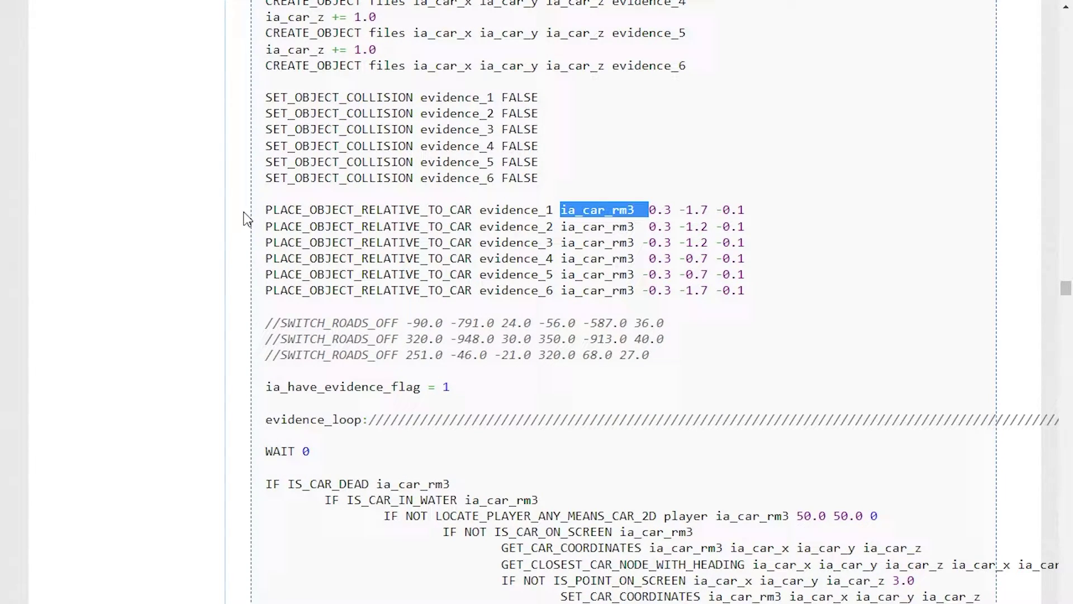
left_click_drag(280, 211, 475, 214)
Examine the start of evidence_loop in the ray3 source, including the IS_CAR_DEAD, IS_CAR_UPSIDEDOWN and IS_CAR_STOPPED conditions
scroll(473, 218, "down", 5)
scroll(473, 218, "down", 2)
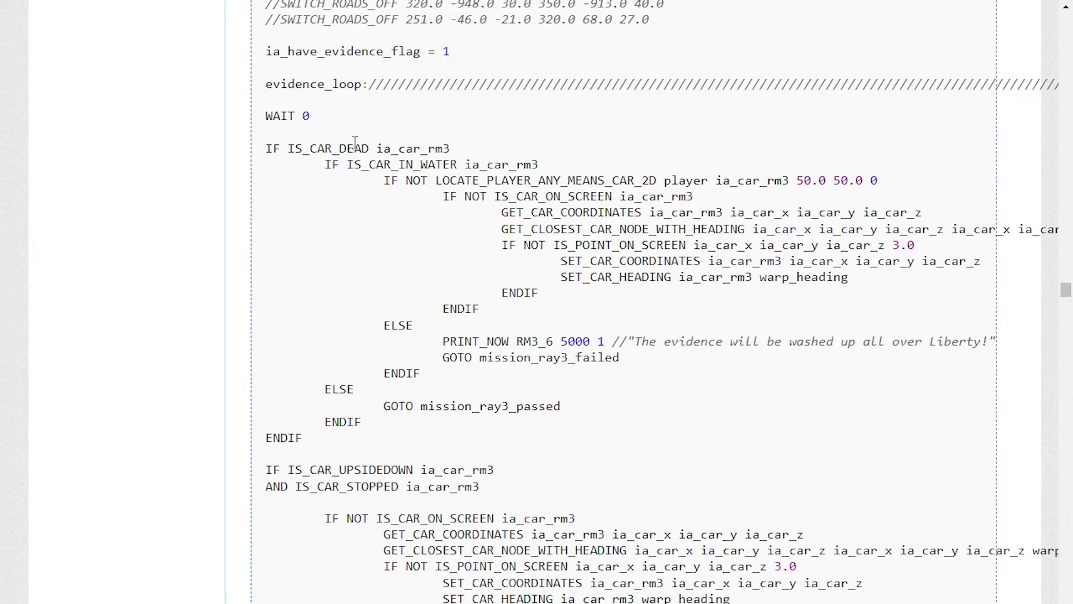
left_click_drag(273, 84, 368, 84)
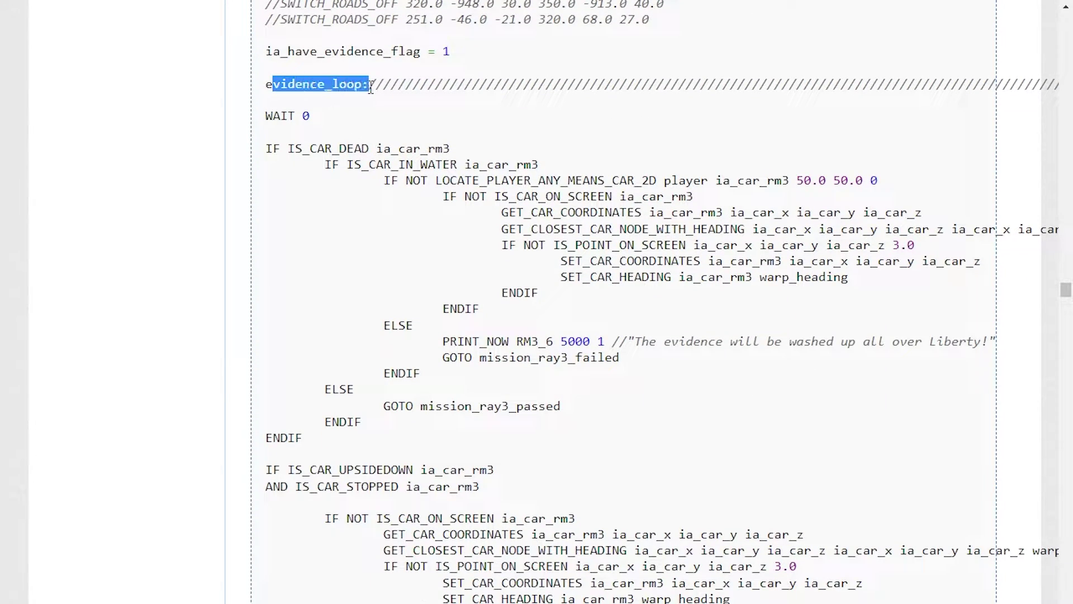
double_click(315, 149)
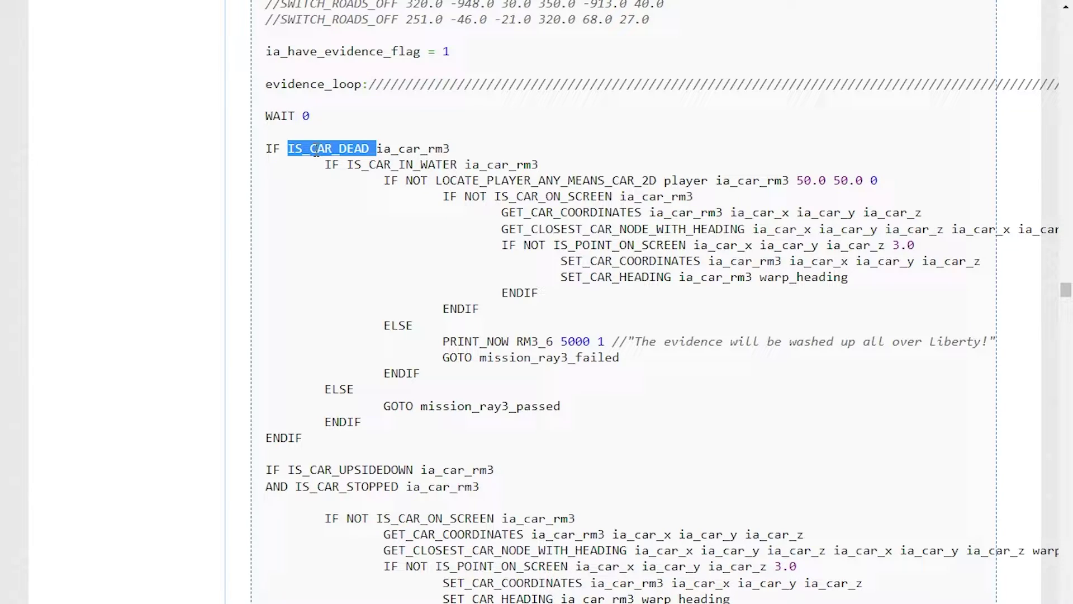
scroll(316, 151, "down", 5)
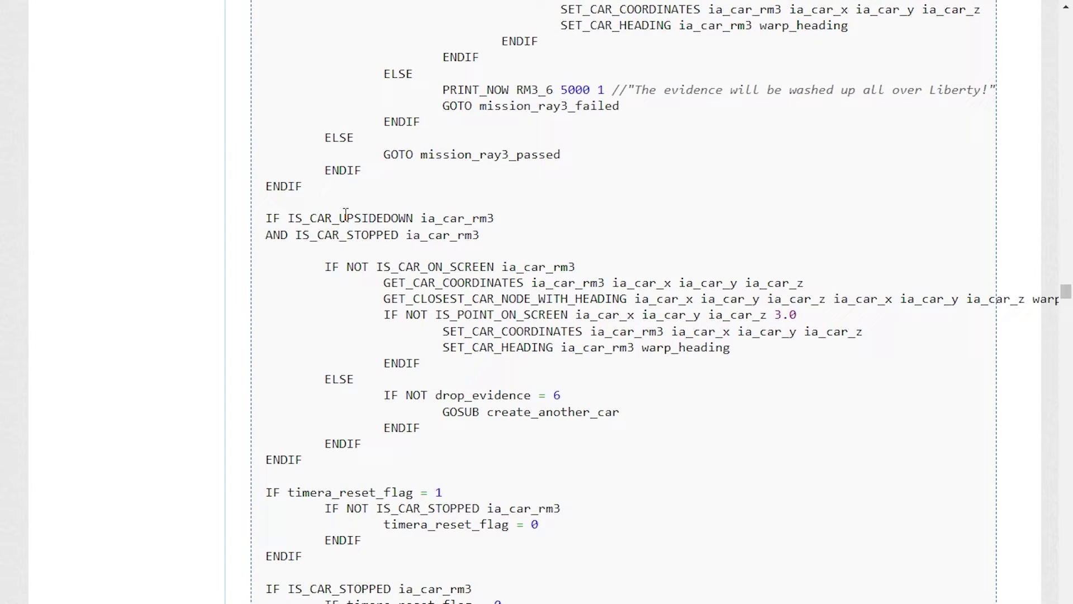
double_click(345, 218)
double_click(338, 235)
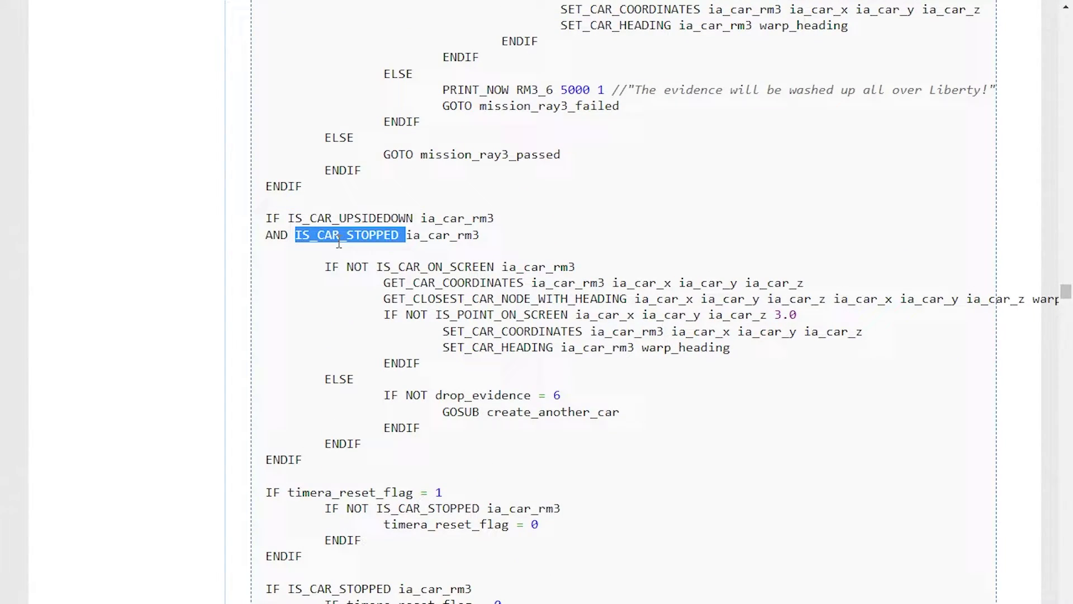
Trace how timera_reset_flag and TIMERA are checked and reset in the blocks that depend on IS_CAR_STOPPED
scroll(339, 244, "down", 5)
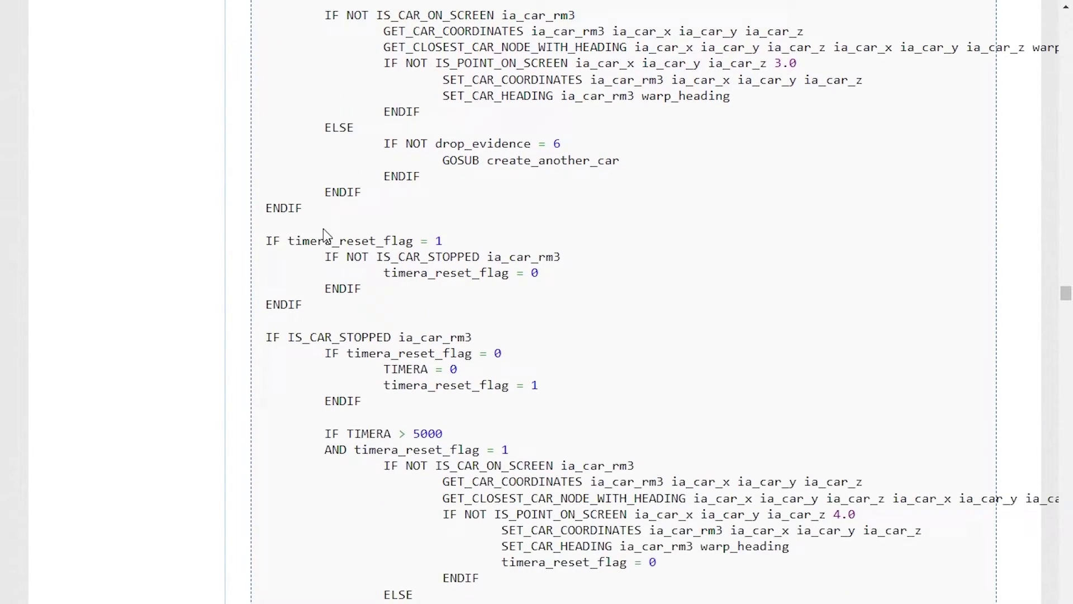
double_click(321, 239)
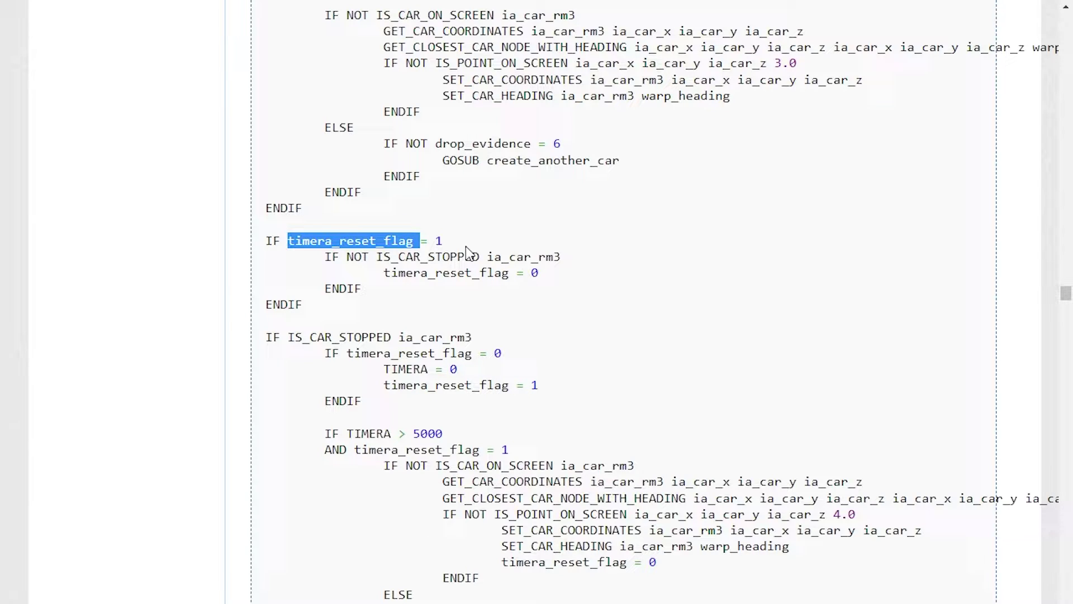
scroll(465, 246, "down", 2)
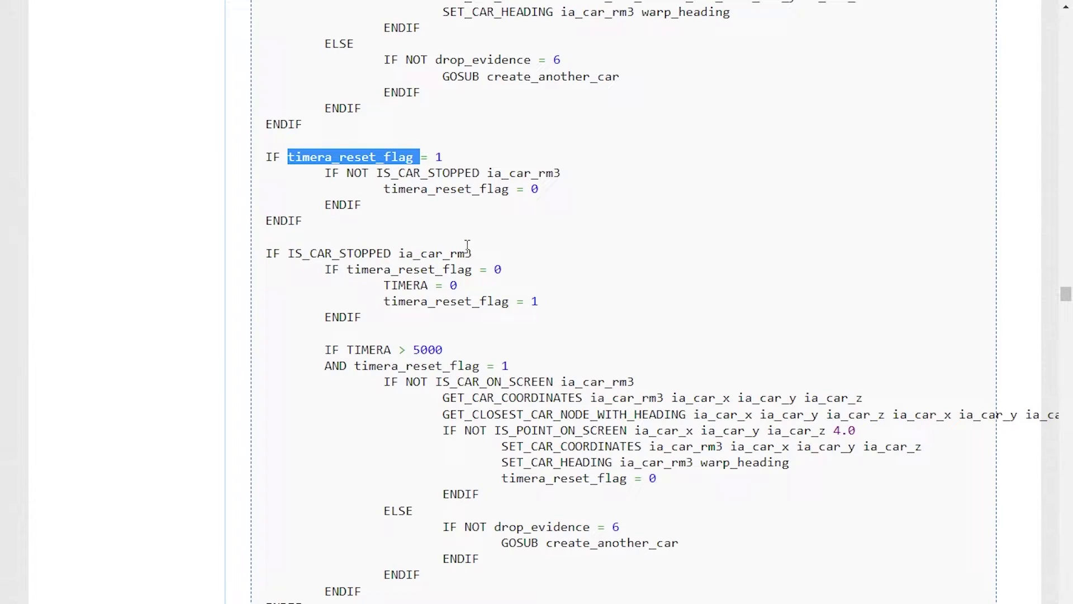
scroll(420, 217, "up", 2)
double_click(317, 336)
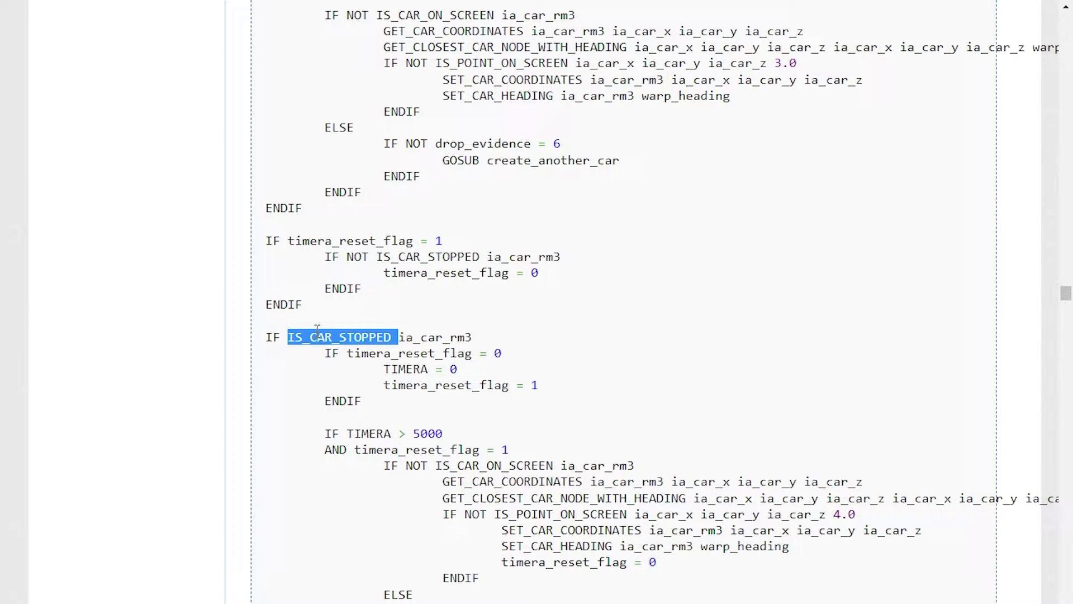
double_click(467, 353)
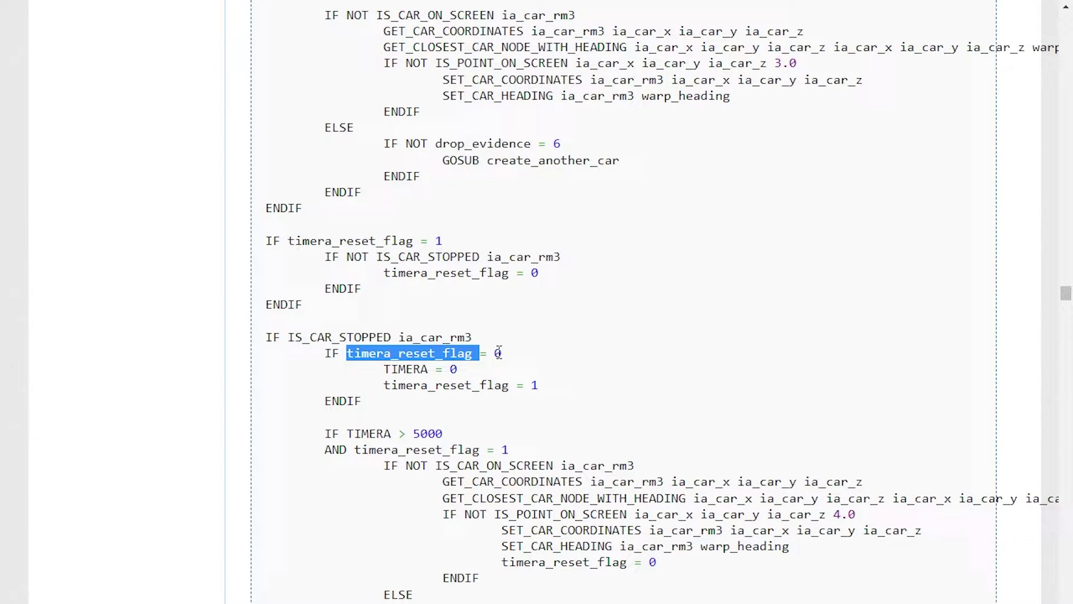
double_click(408, 368)
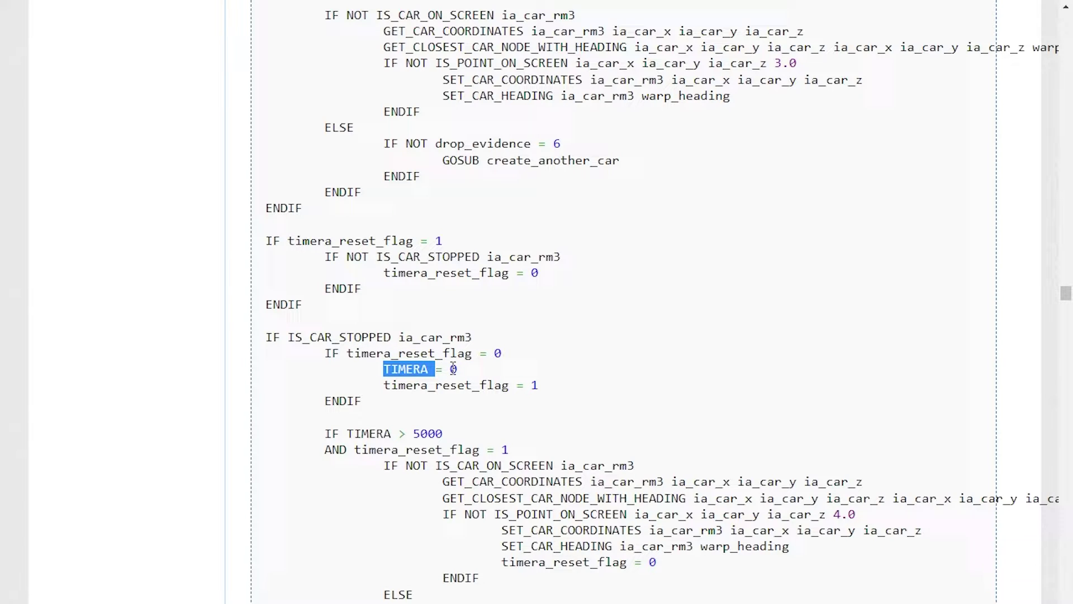
double_click(491, 385)
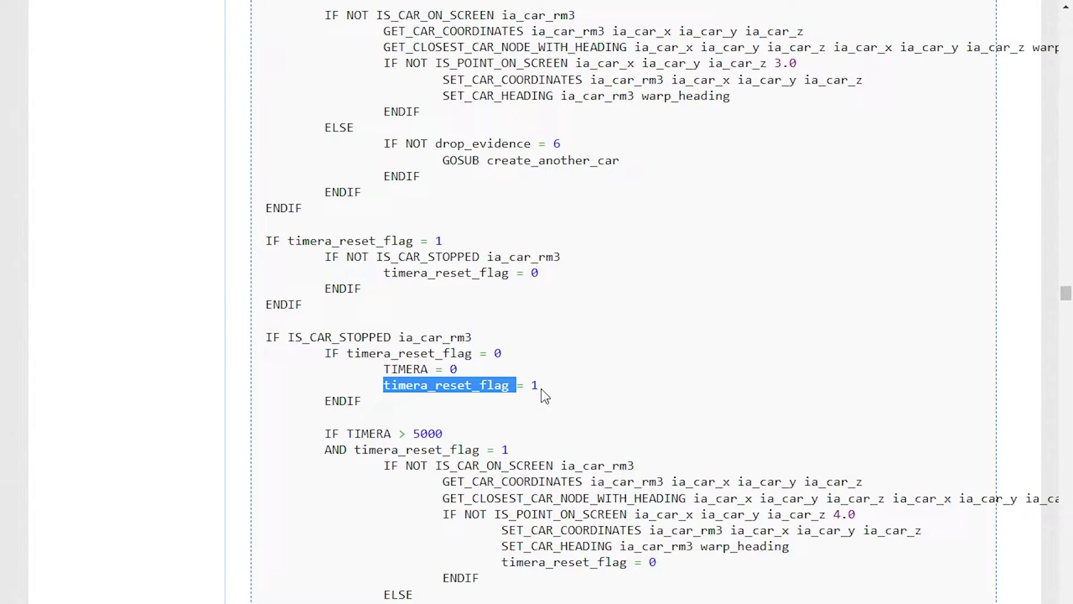
Inspect the TIMERA > 5000 and timera_reset_flag = 1 condition and the nested IF NOT IS_CAR_ON_SCREEN check
scroll(541, 387, "down", 4)
left_click_drag(324, 265, 274, 249)
double_click(433, 267)
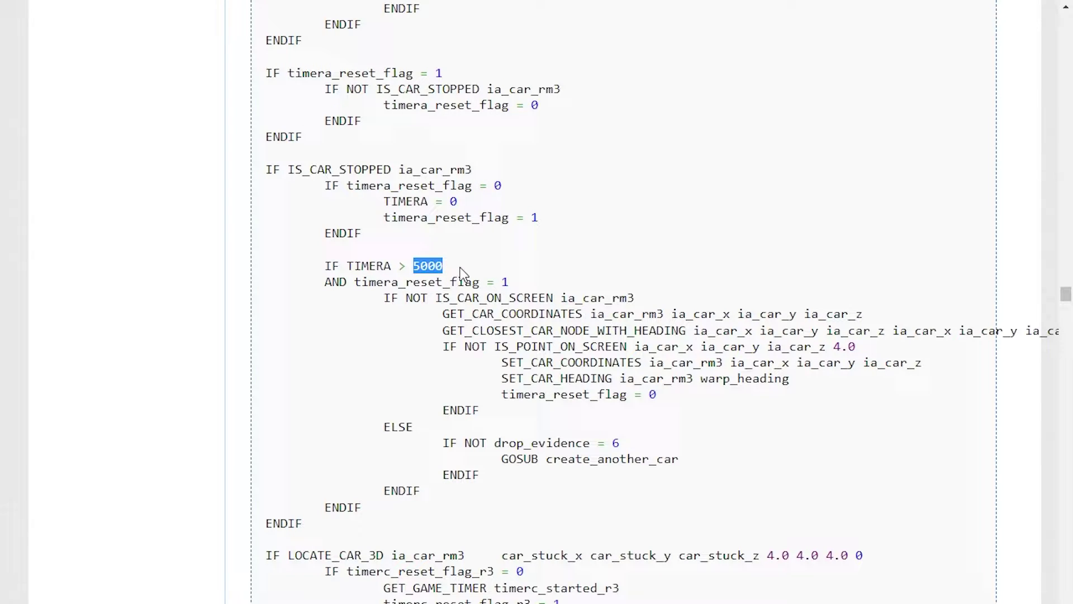
left_click_drag(443, 282, 525, 284)
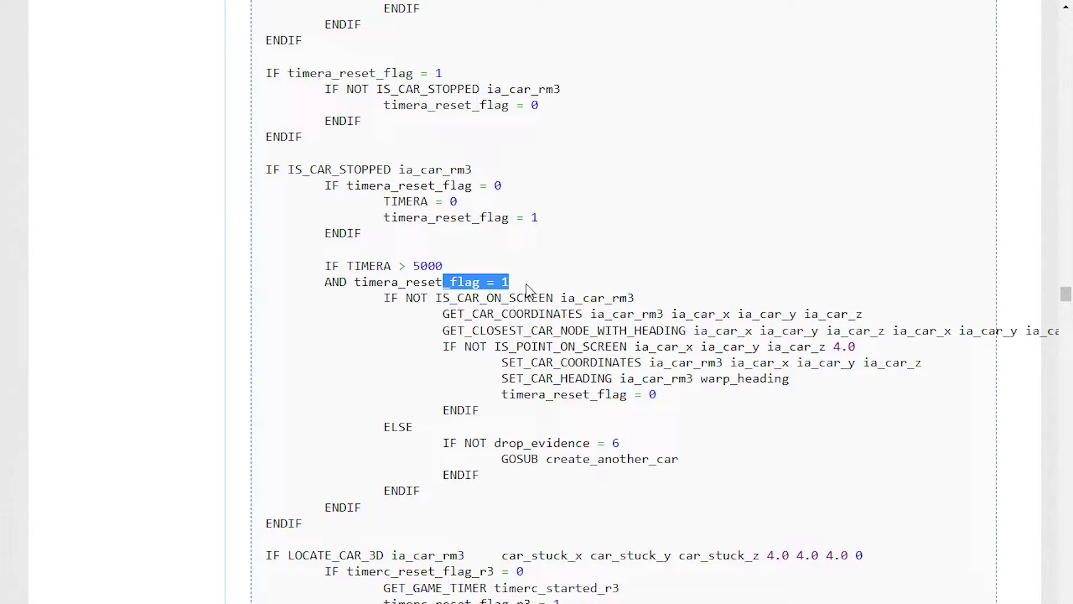
left_click_drag(443, 298, 561, 298)
double_click(414, 299)
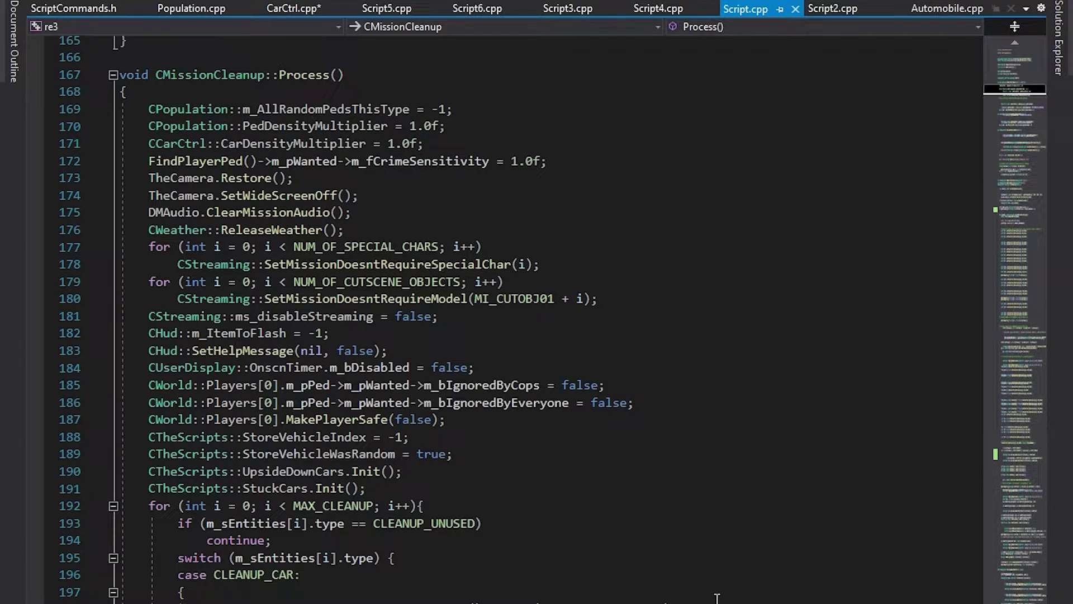
In Script.cpp in Visual Studio, examine CMissionCleanup::Process and its MAX_CLEANUP loop over the car, char and object cases
double_click(210, 75)
double_click(305, 75)
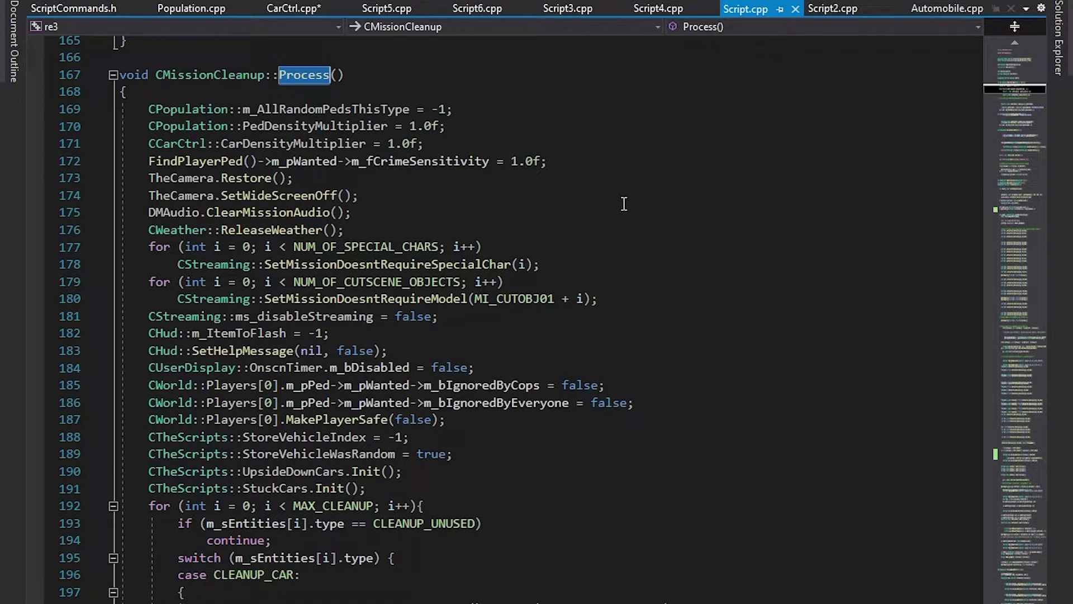
scroll(623, 204, "down", 7)
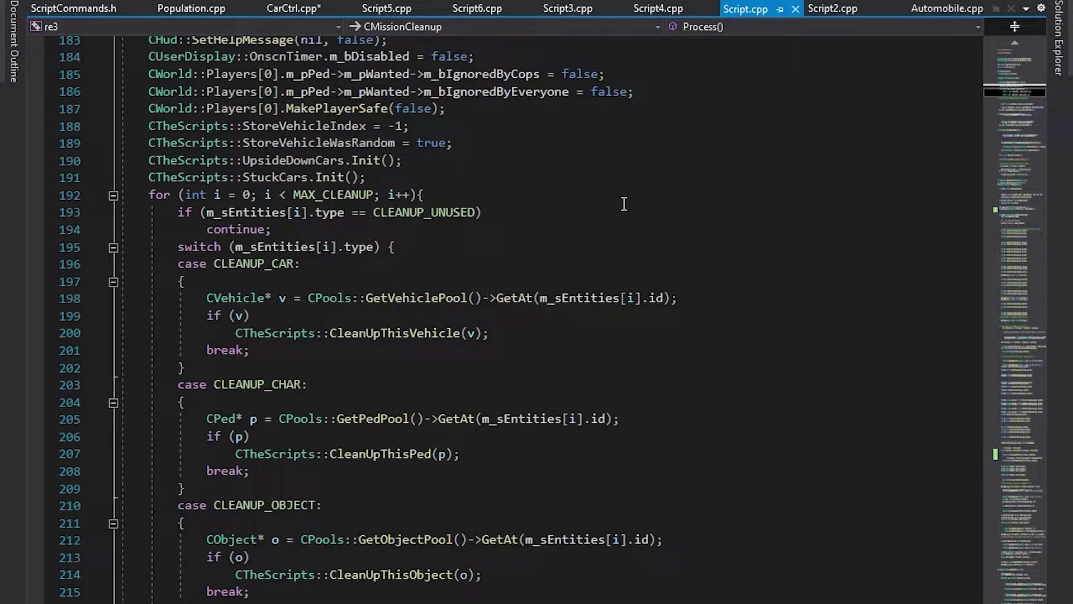
left_click_drag(150, 146, 399, 543)
left_click(498, 430)
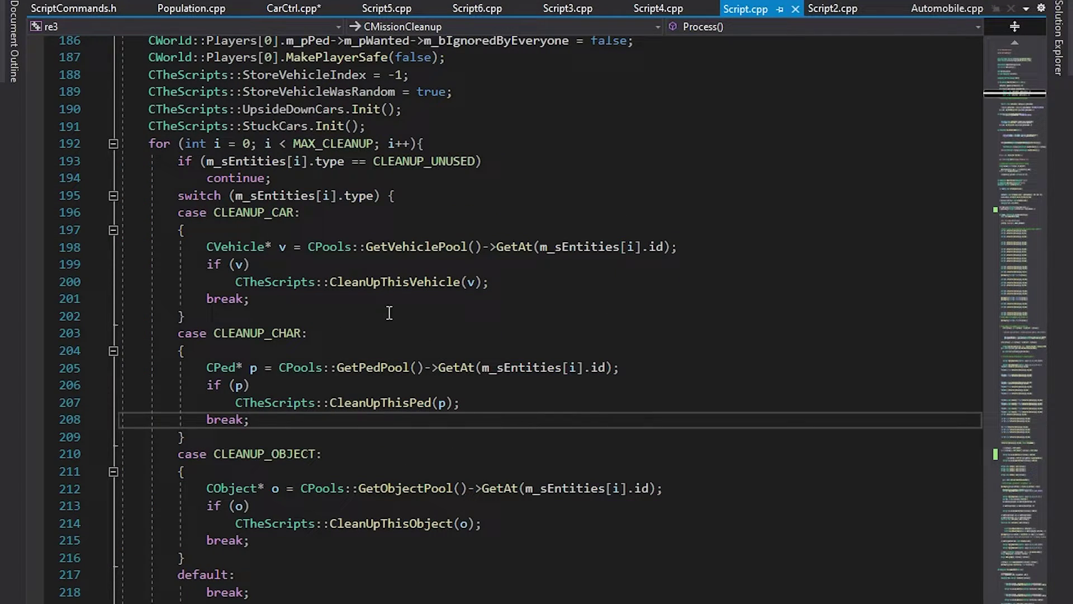
Compare the CleanUpThisVehicle, CleanUpThisPed and CleanUpThisObject calls under their cleanup cases in CMissionCleanup::Process
double_click(391, 282)
double_click(394, 402)
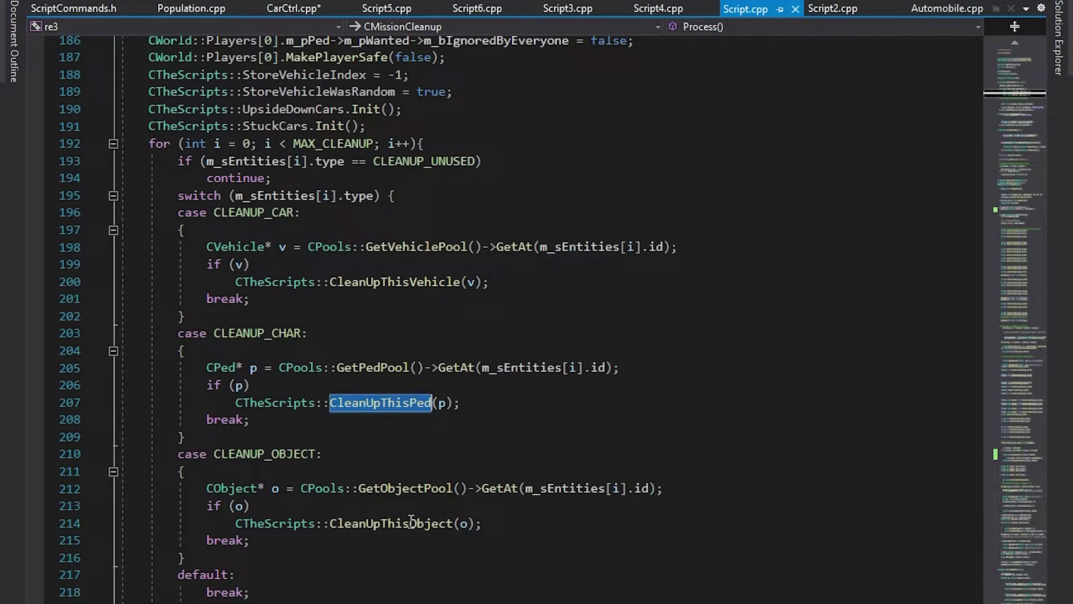
double_click(408, 523)
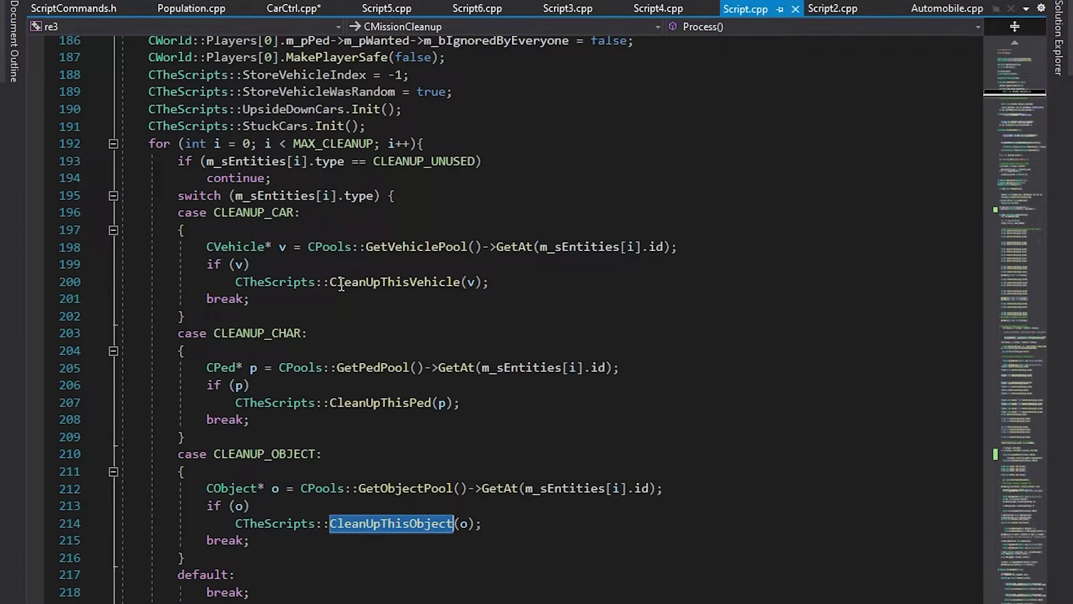
double_click(258, 216)
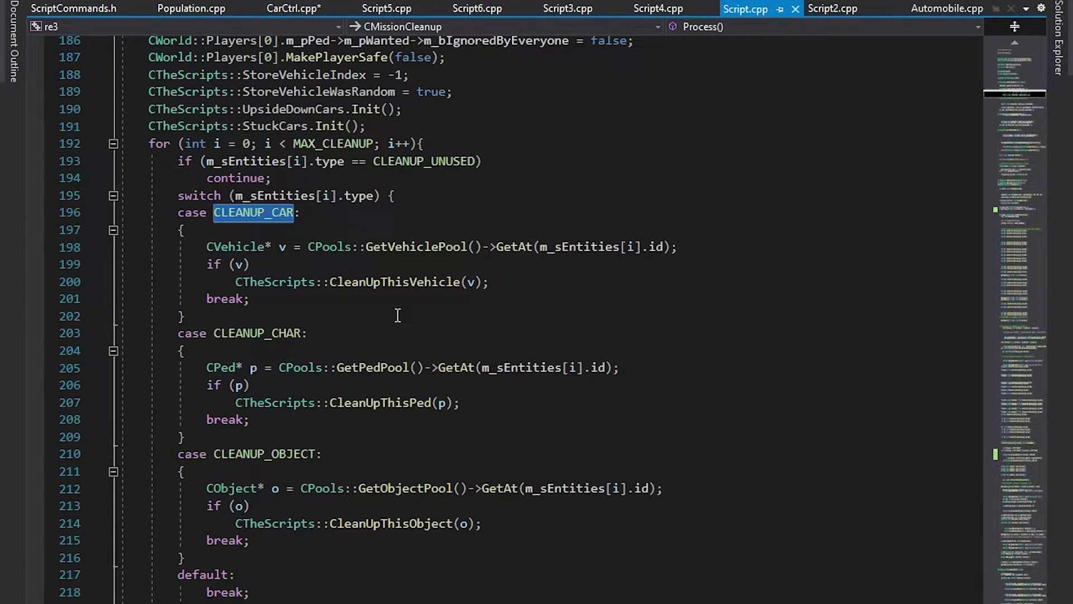
Go to the definition of CleanUpThisVehicle and inspect its VehicleCreatedBy != MISSION_VEHICLE check
double_click(380, 282)
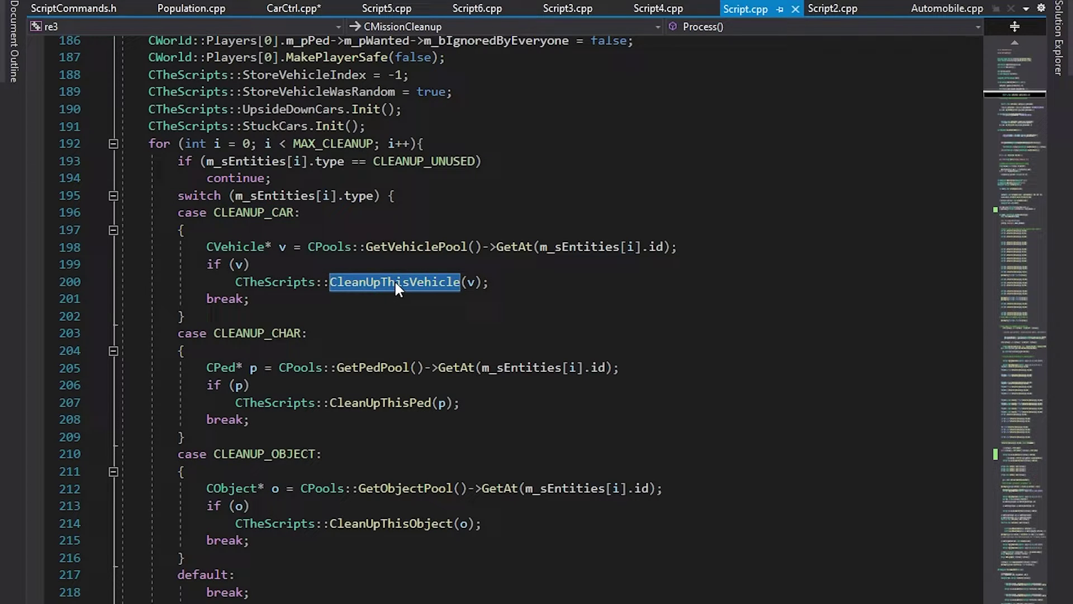
left_click(385, 286, "ctrl")
scroll(307, 257, "down", 3)
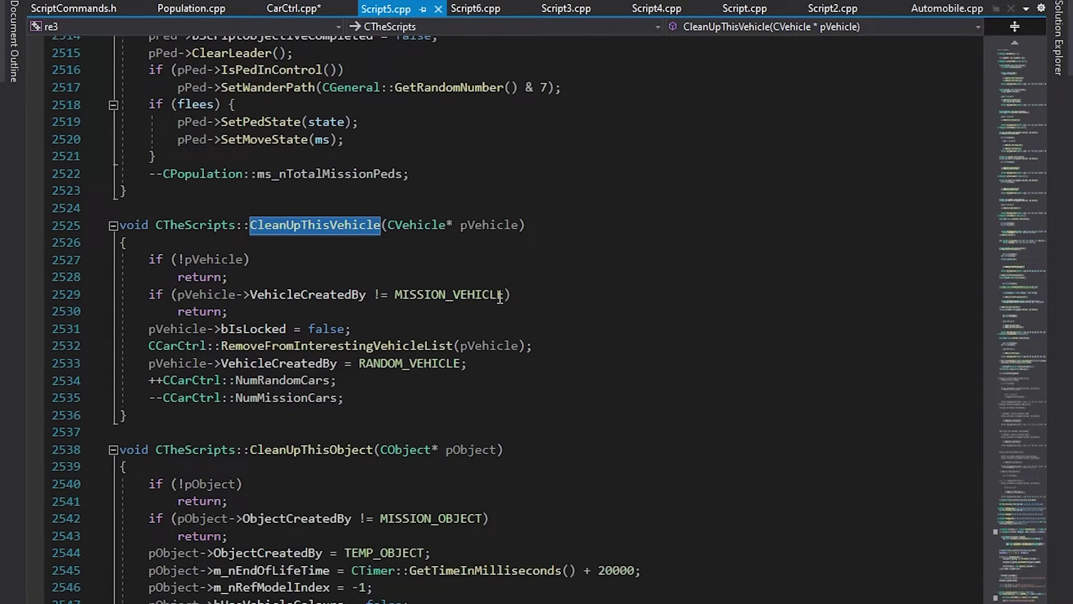
left_click_drag(273, 261, 532, 294)
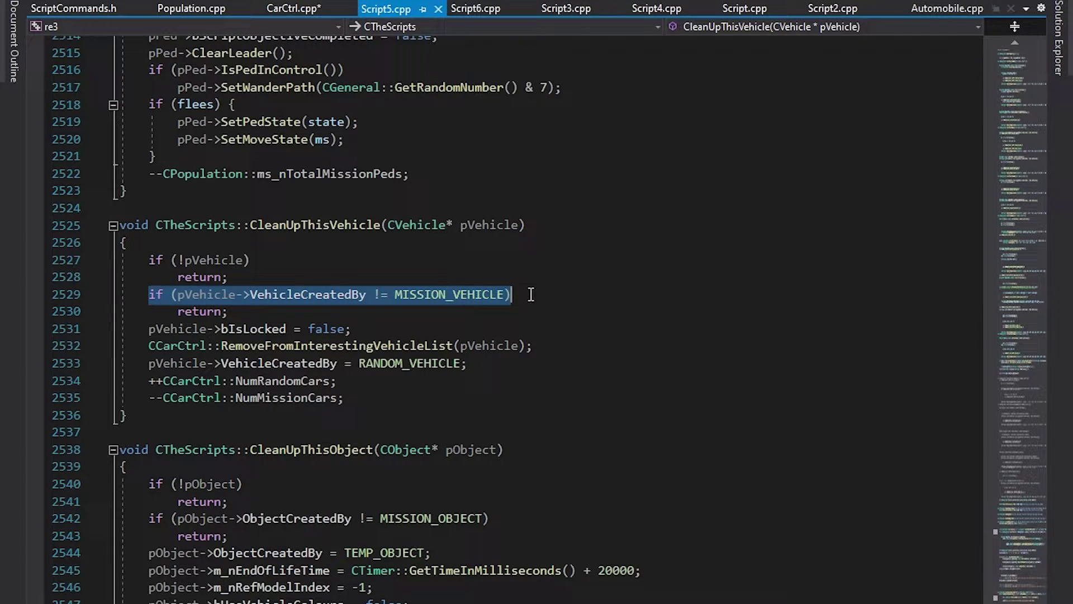
left_click(532, 293)
double_click(447, 297)
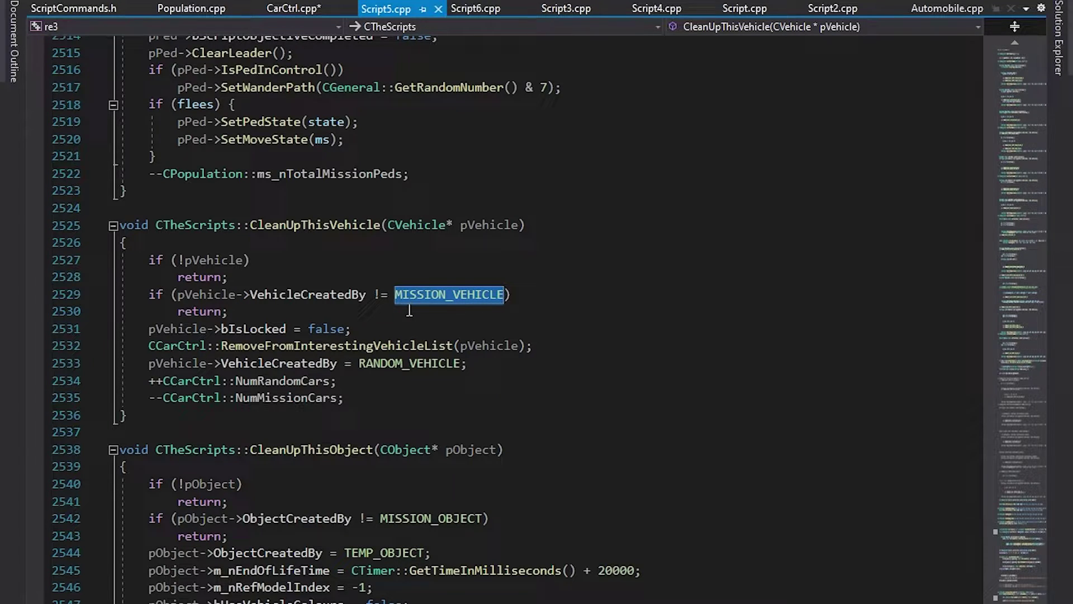
Examine the rest of CleanUpThisVehicle: the bIsLocked assignment, the RemoveFromInterestingVehicleList call and the RANDOM_VEHICLE assignment to VehicleCreatedBy
scroll(402, 307, "down", 1)
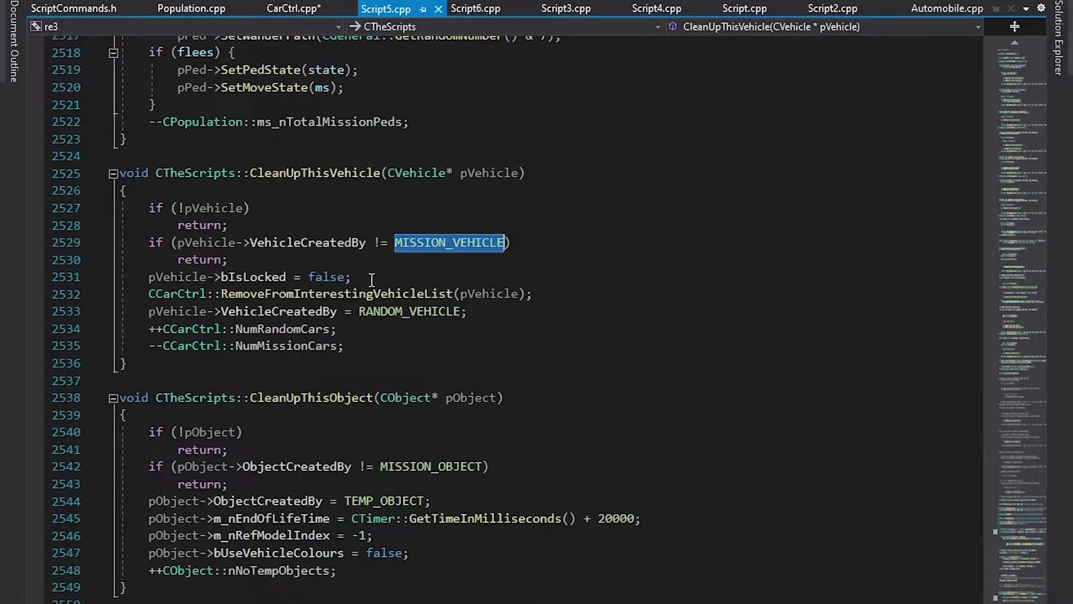
double_click(260, 277)
double_click(332, 277)
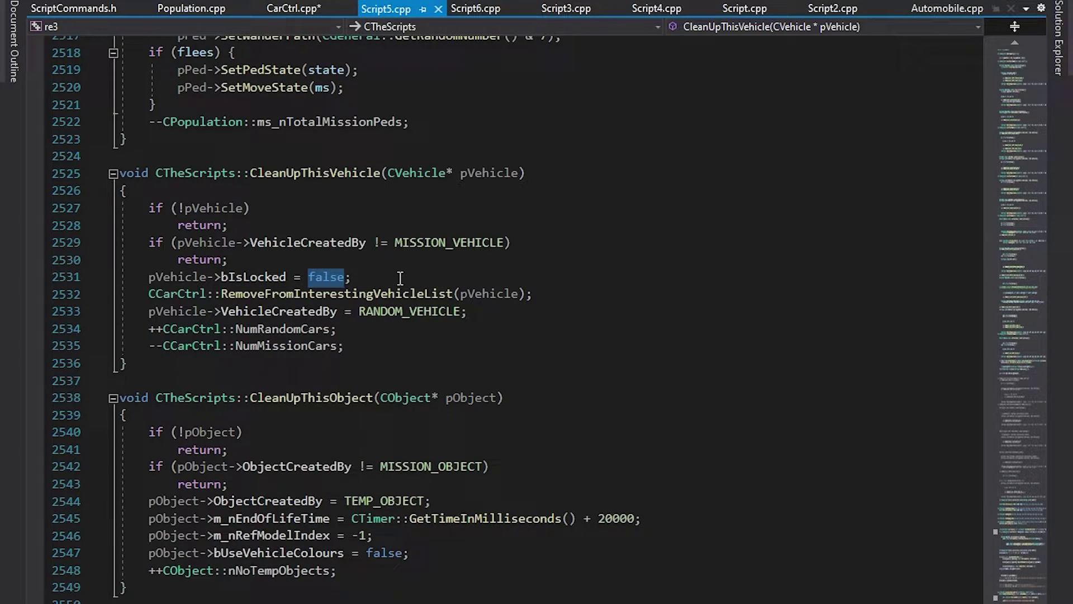
double_click(356, 293)
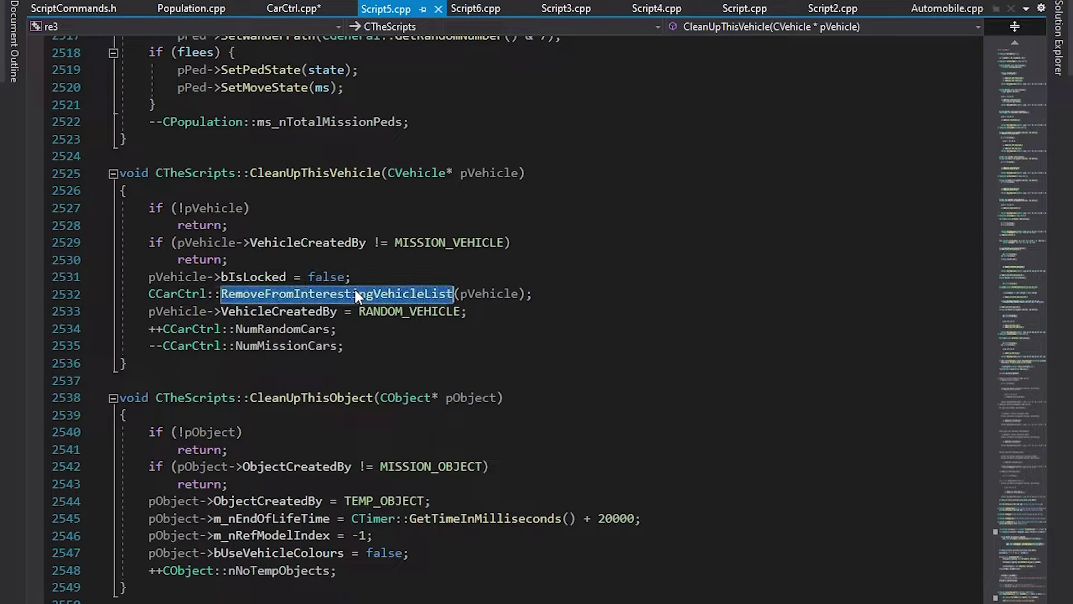
left_click(419, 271)
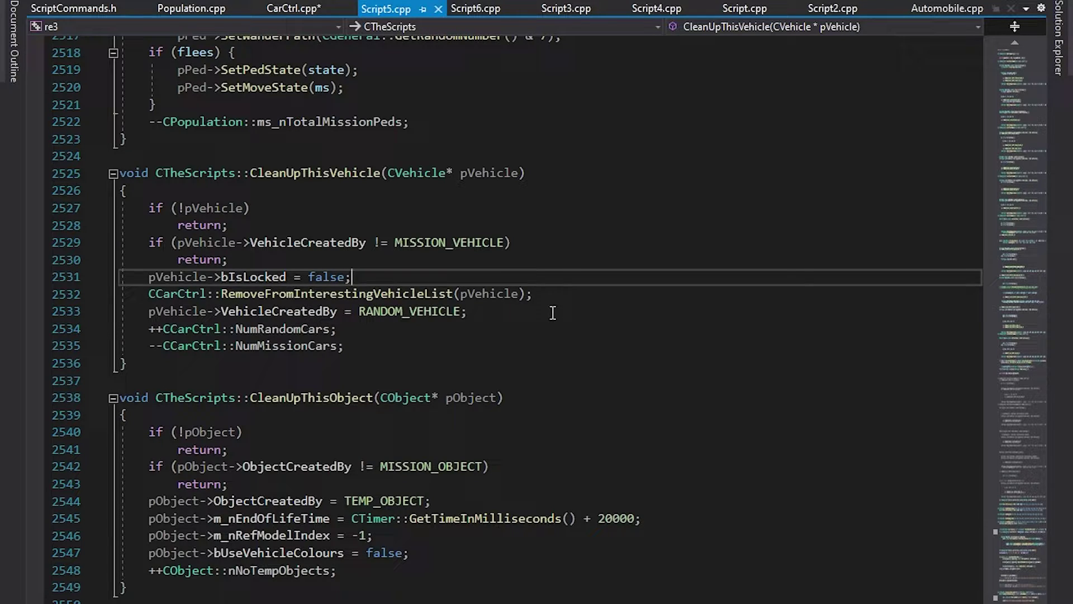
left_click(323, 313)
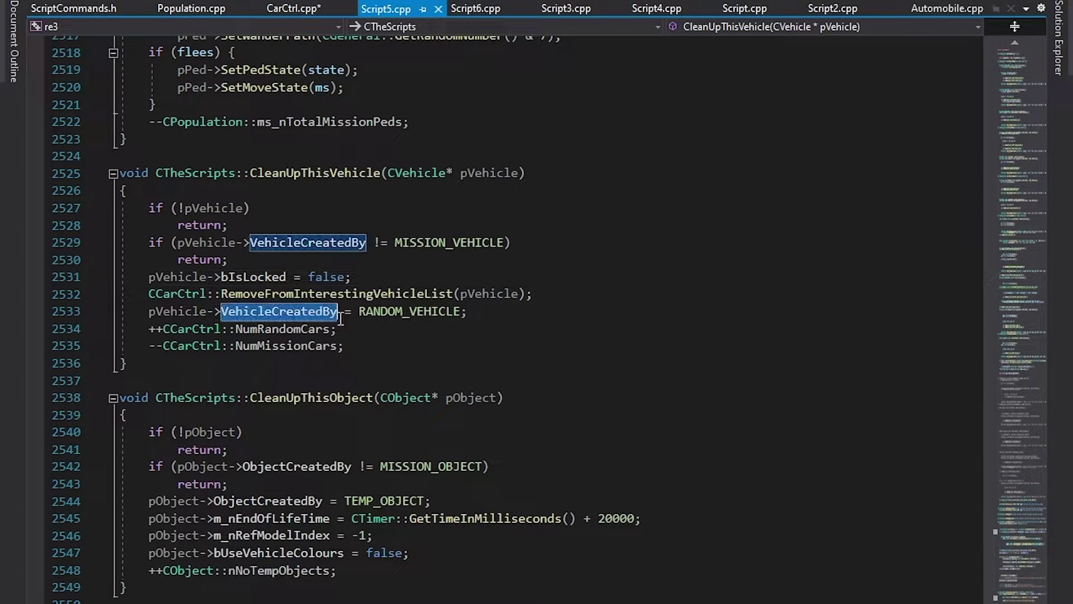
double_click(420, 312)
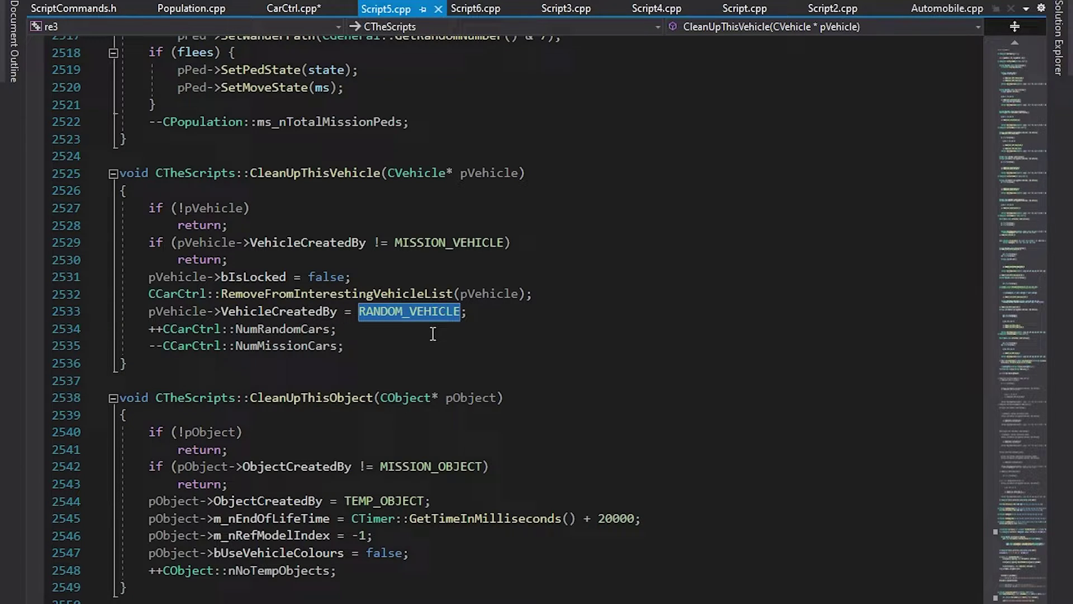
Return to CMissionCleanup::Process, go to the definition of CleanUpThisObject, and inspect its early-return checks and TEMP_OBJECT assignment
key("ctrl+minus")
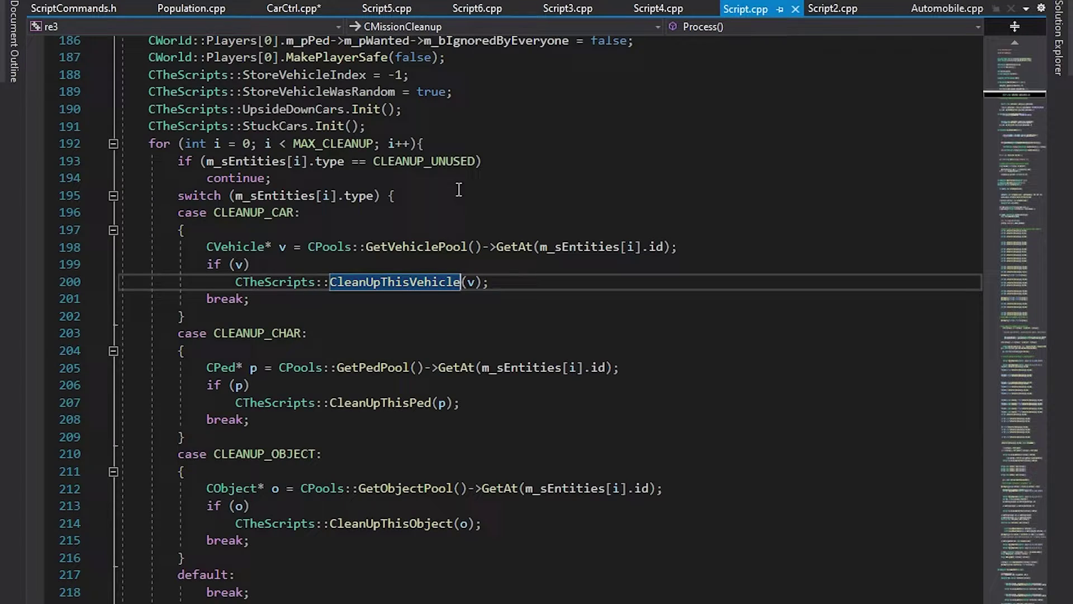
scroll(463, 195, "down", 3)
scroll(462, 195, "down", 1)
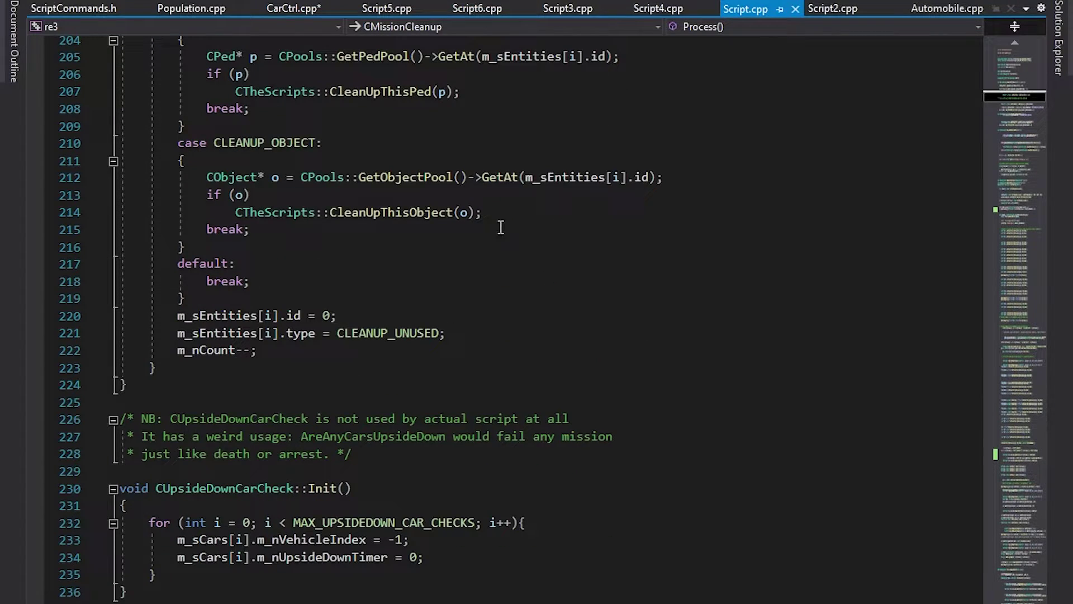
left_click(364, 214, "ctrl")
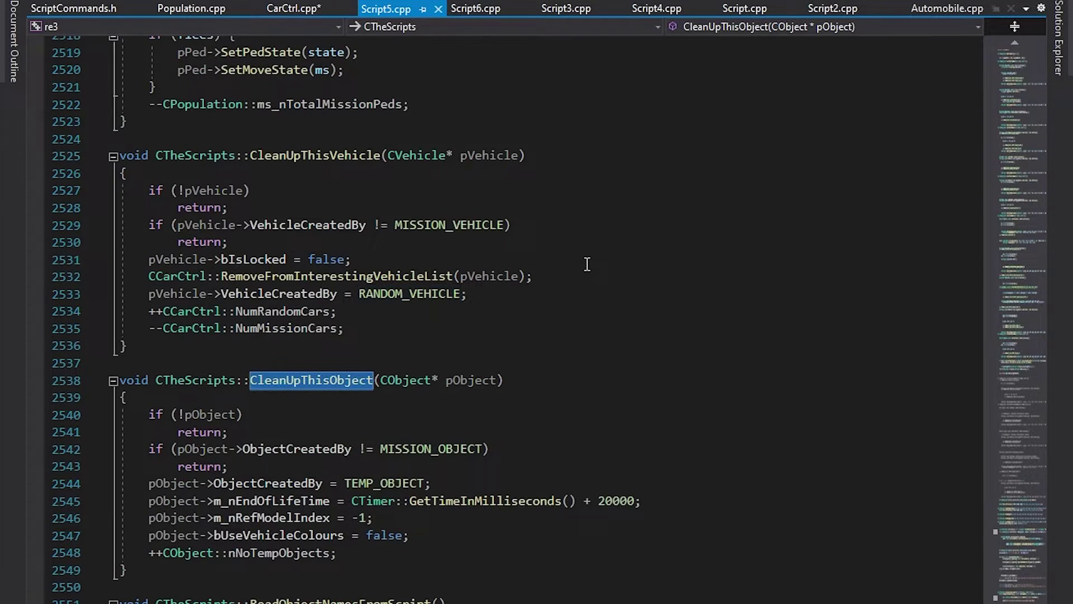
scroll(587, 263, "down", 4)
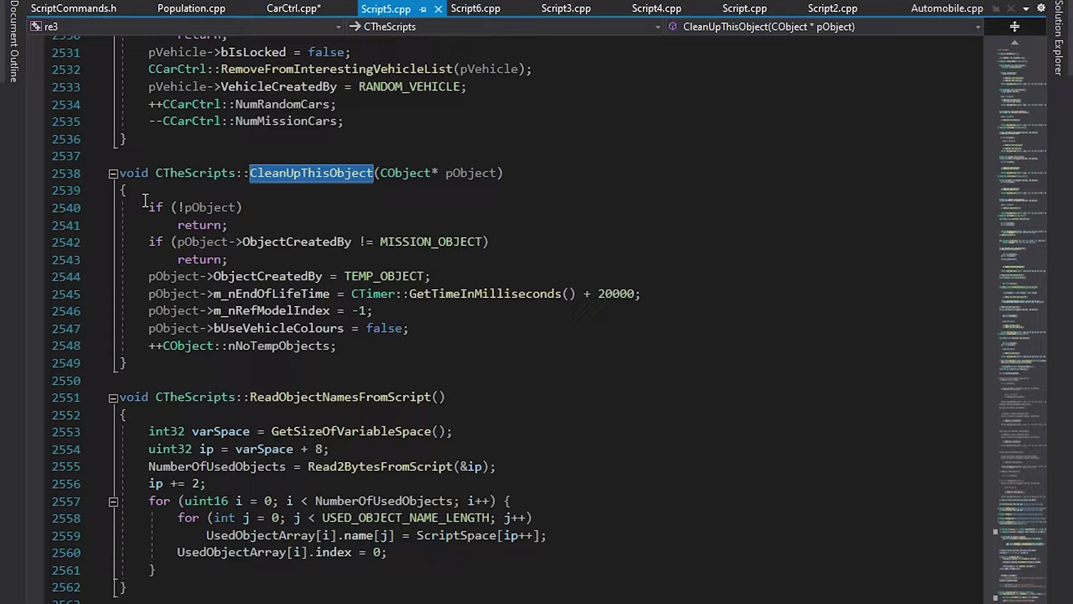
left_click_drag(144, 197, 431, 258)
left_click(468, 276)
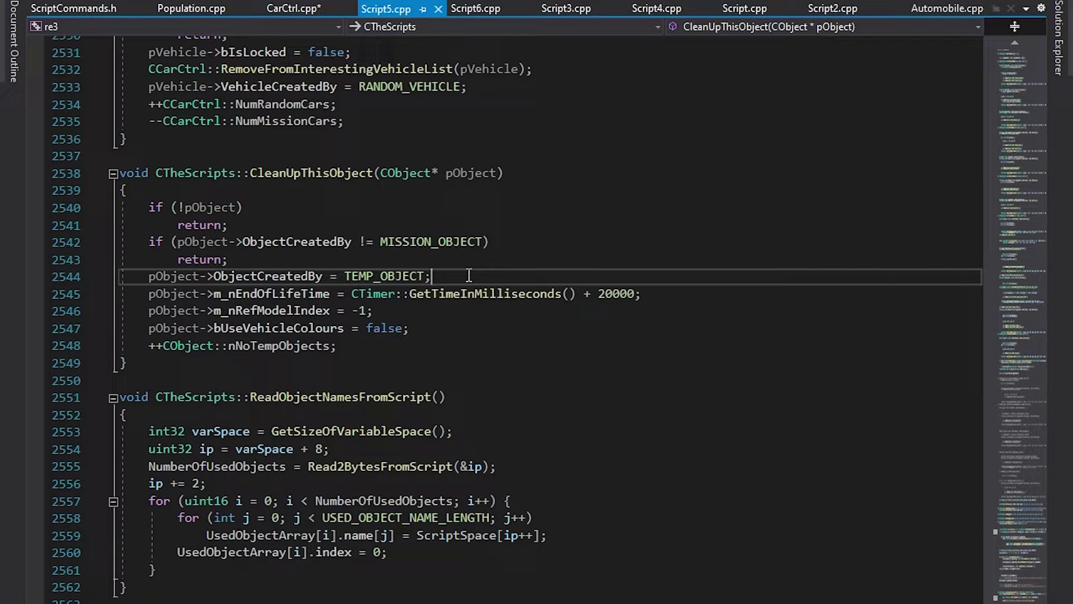
double_click(373, 276)
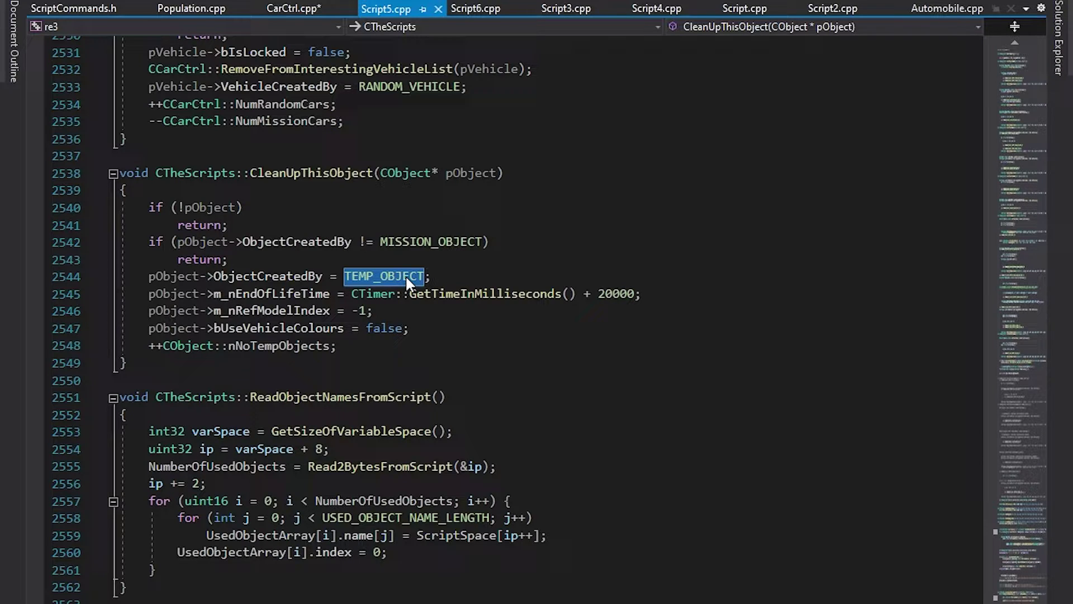
Find all references to TEMP_OBJECT and open the case TEMP_OBJECT reference at line 373 of Object.cpp
key("shift+F12")
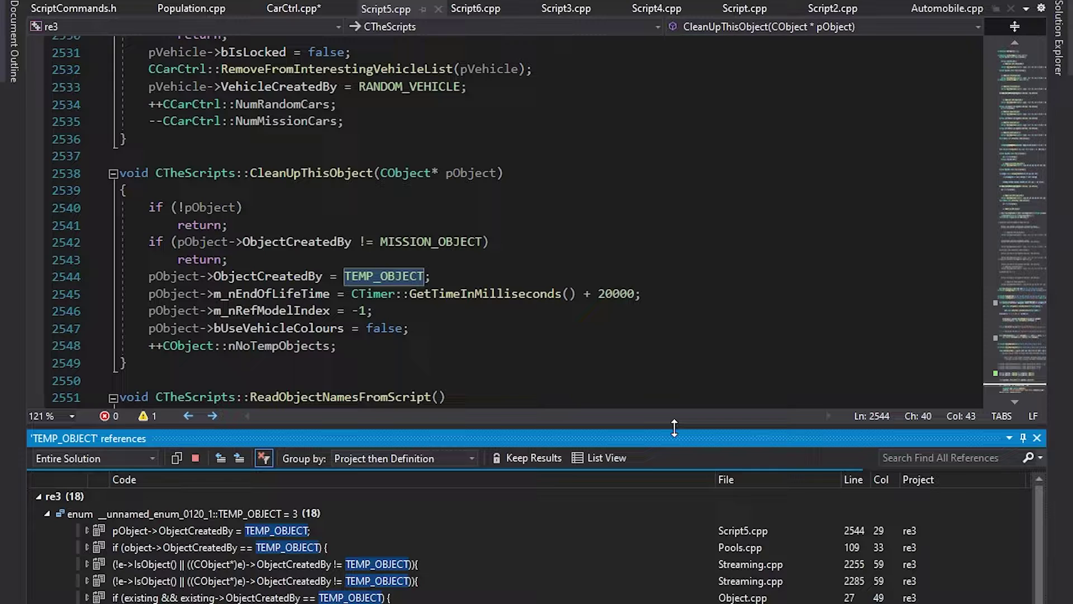
left_click_drag(674, 428, 671, 249)
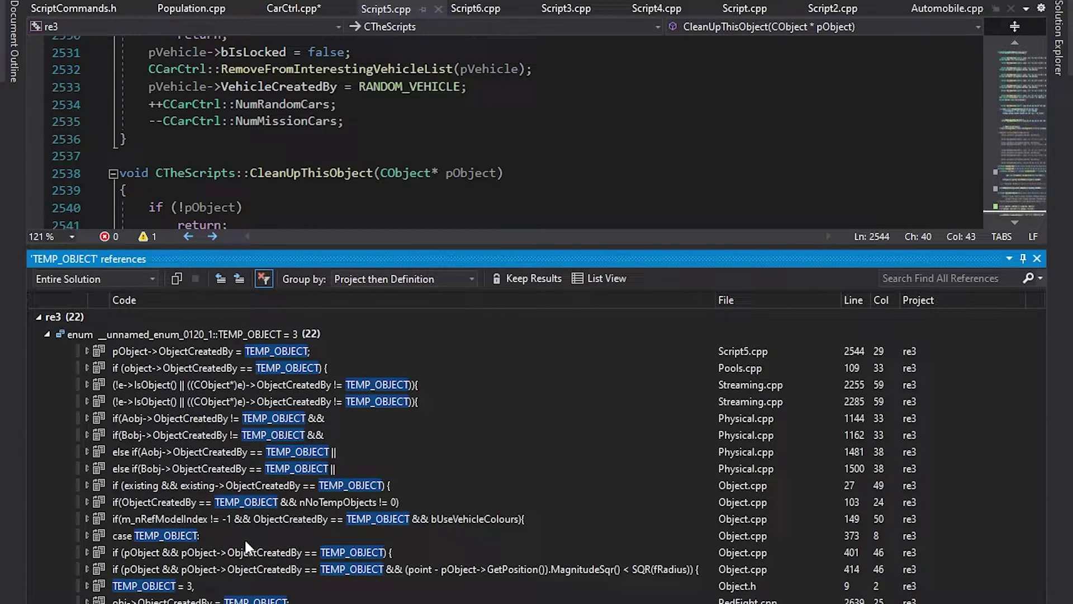
left_click(223, 534)
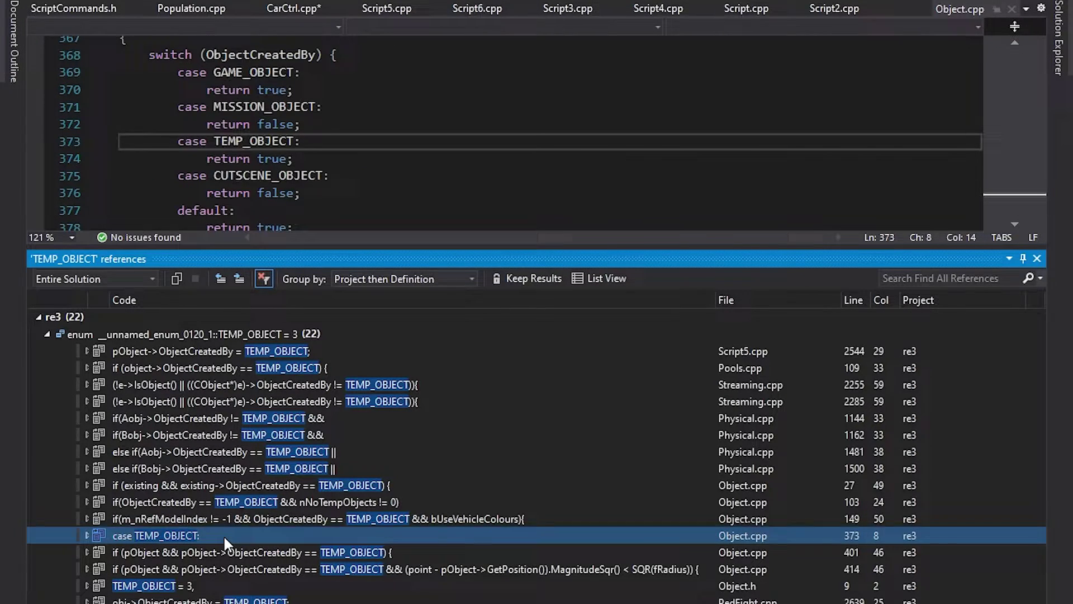
left_click(1037, 258)
scroll(500, 267, "up", 1)
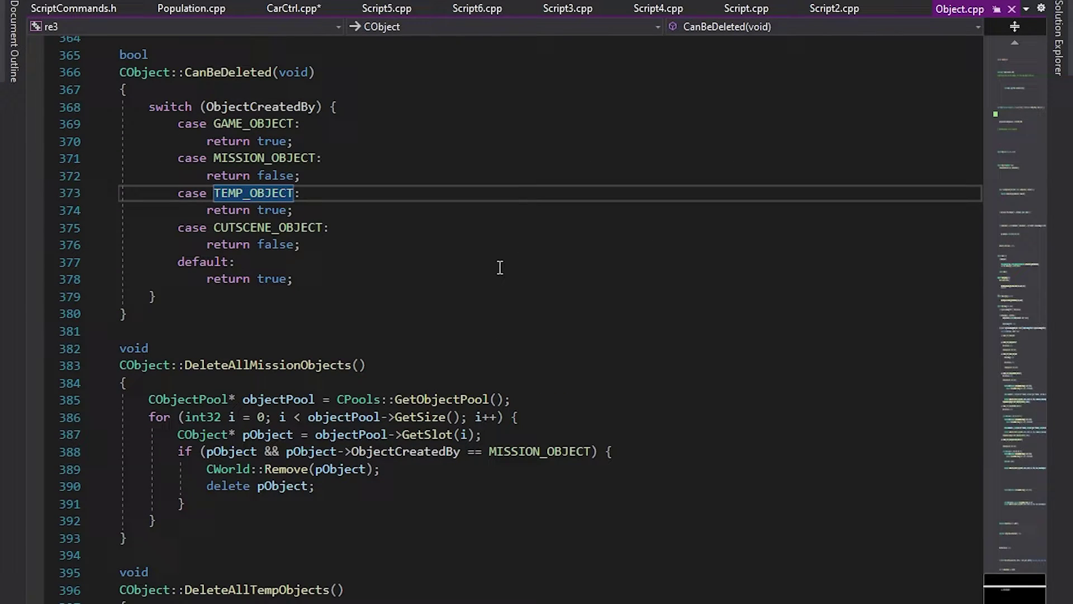
Examine what CObject::CanBeDeleted returns for the TEMP_OBJECT case
double_click(228, 72)
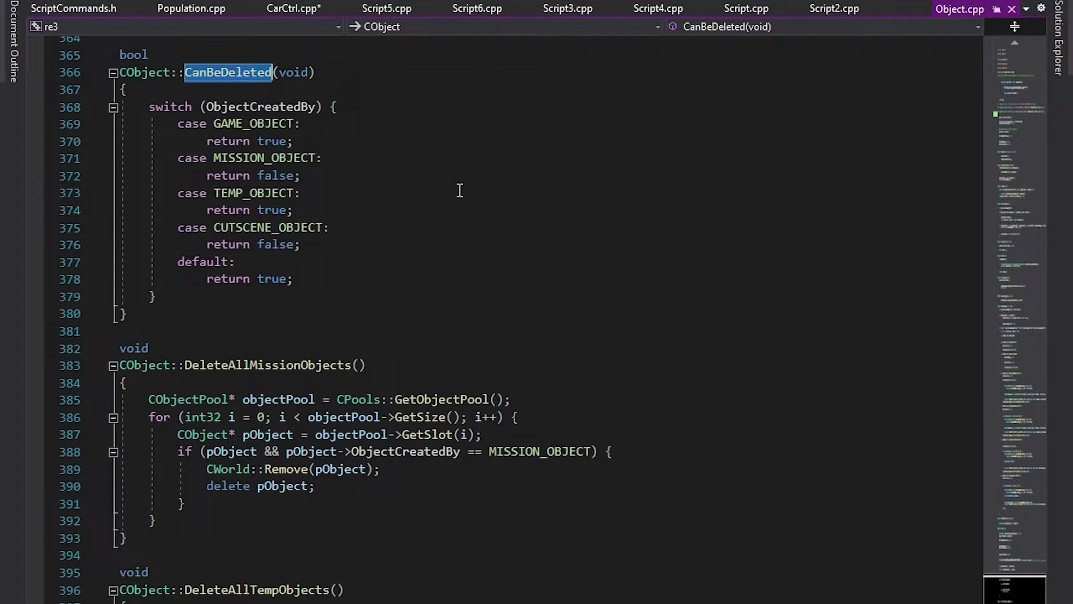
double_click(254, 193)
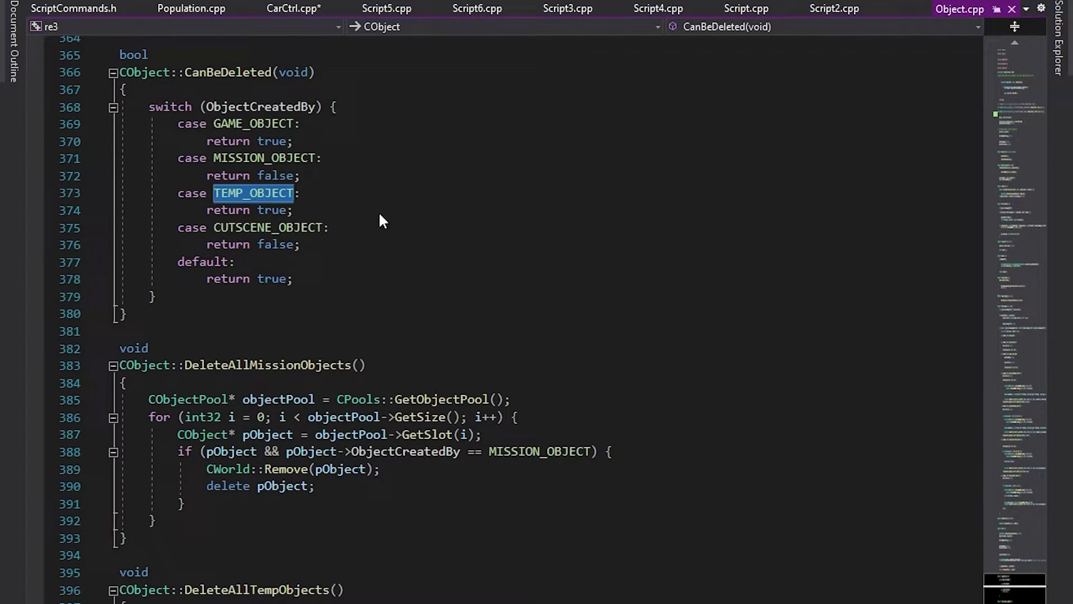
double_click(271, 210)
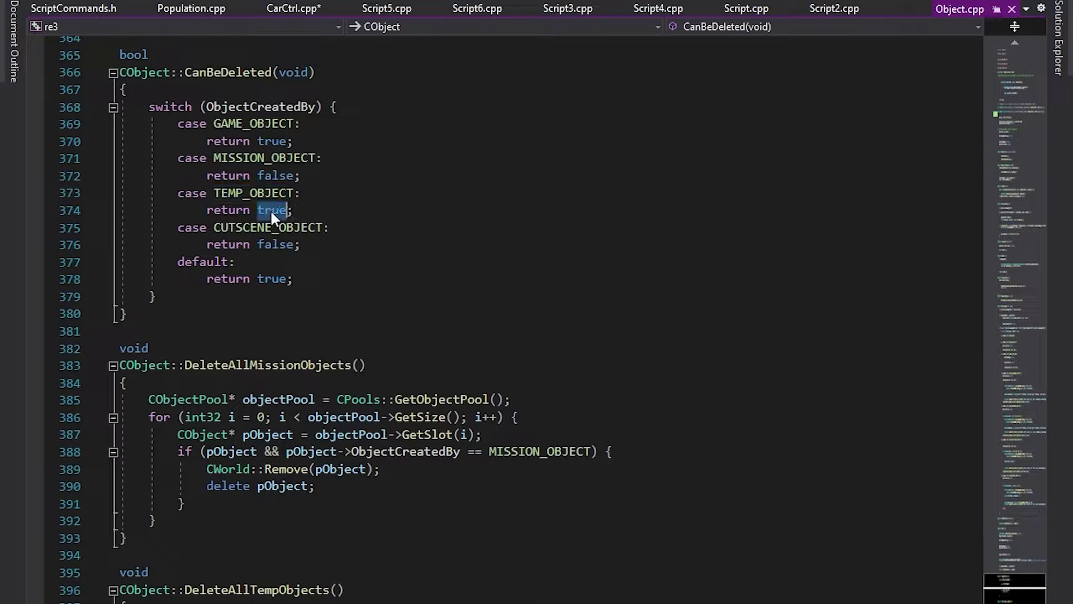
left_click(353, 215)
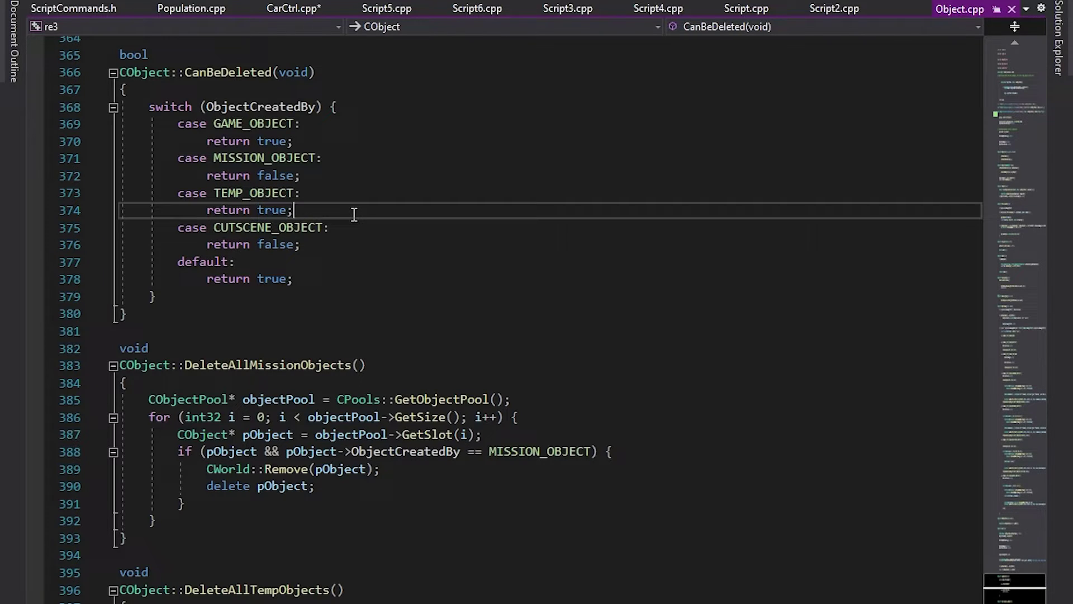
Find all references to CanBeDeleted and open the call at line 1079 of Population.cpp, closing the references list
double_click(245, 72)
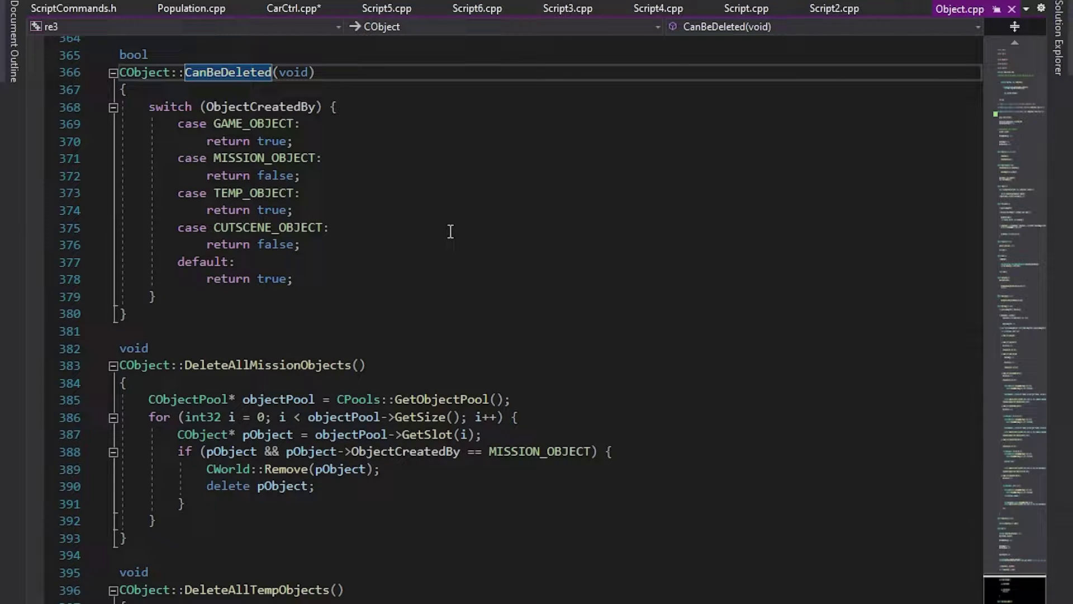
key("shift+F12")
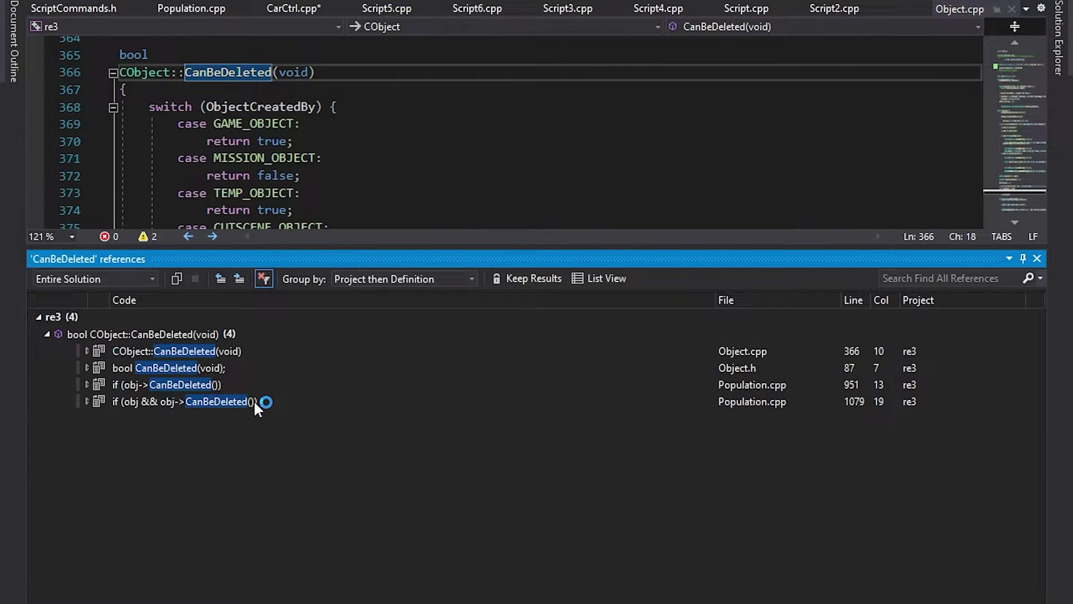
double_click(254, 400)
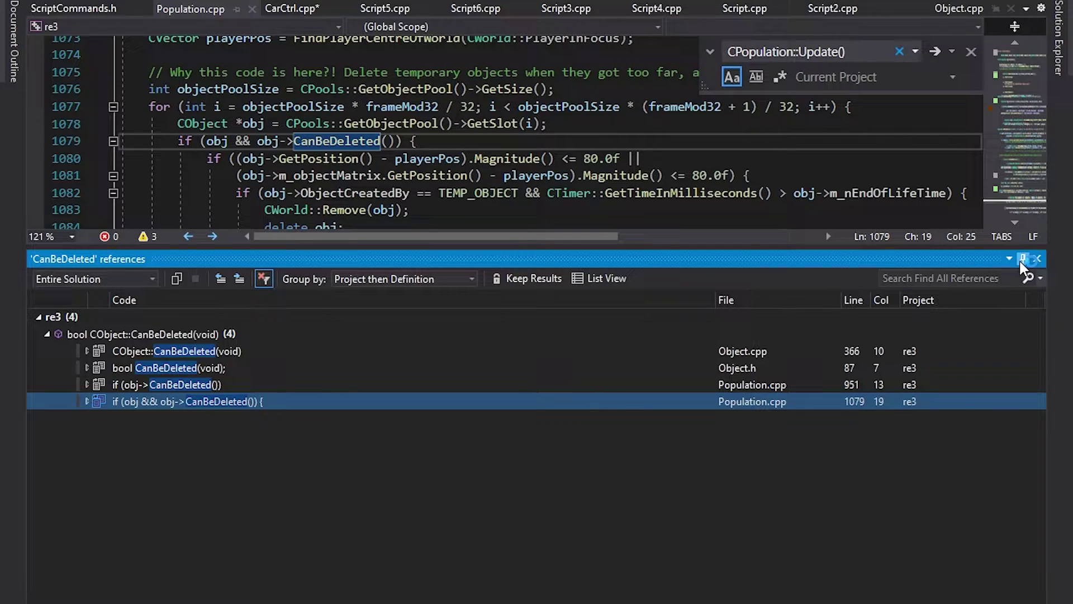
left_click(1037, 258)
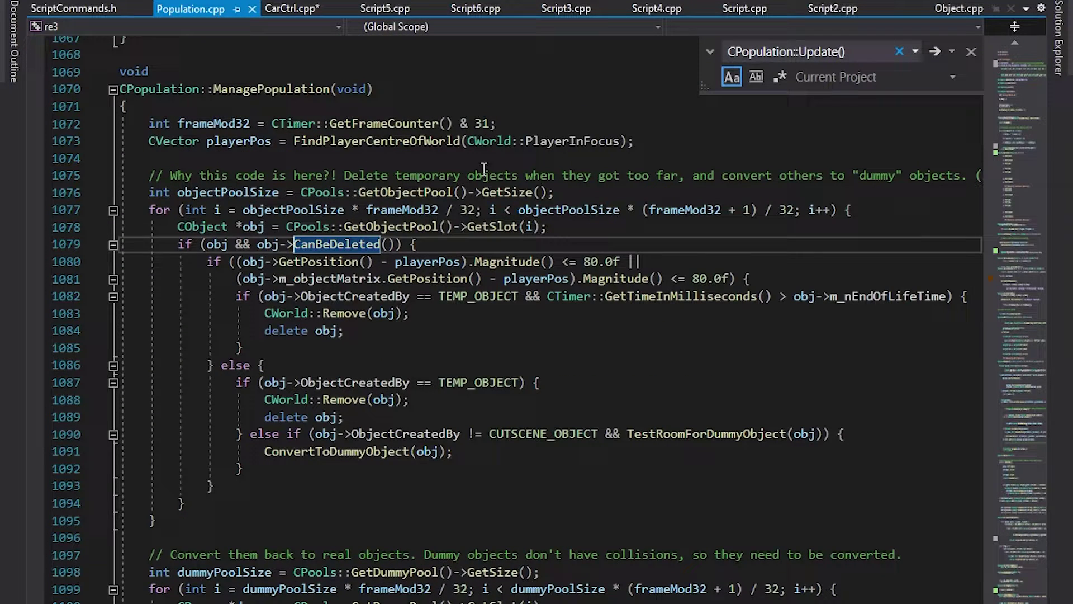
Examine CPopulation::ManagePopulation, focusing on objectPoolSize and the for loop that walks the object pool using frameMod32
left_click(297, 89)
double_click(297, 89)
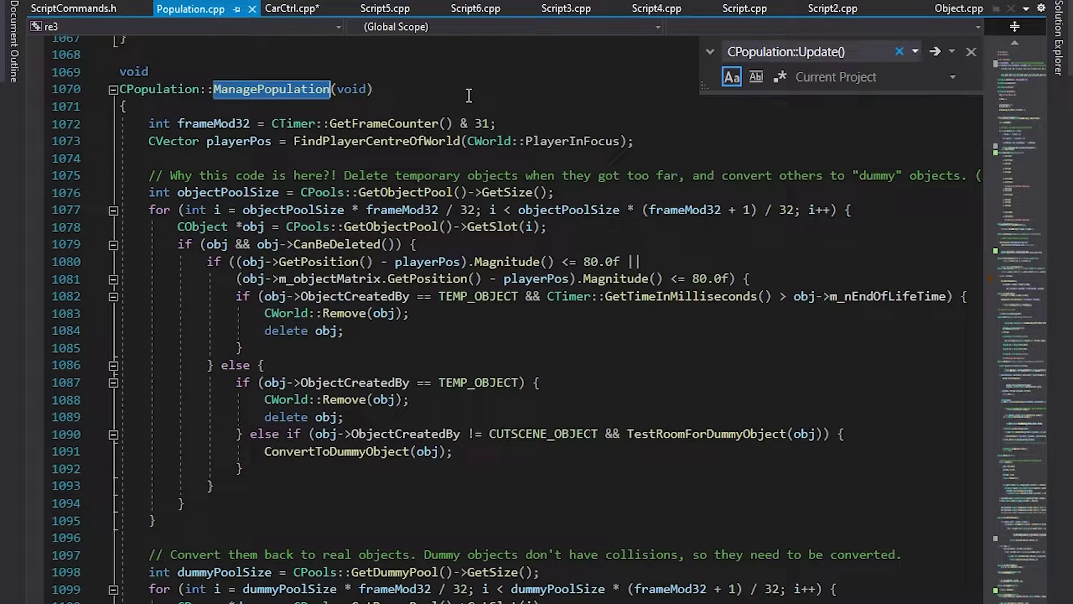
double_click(244, 191)
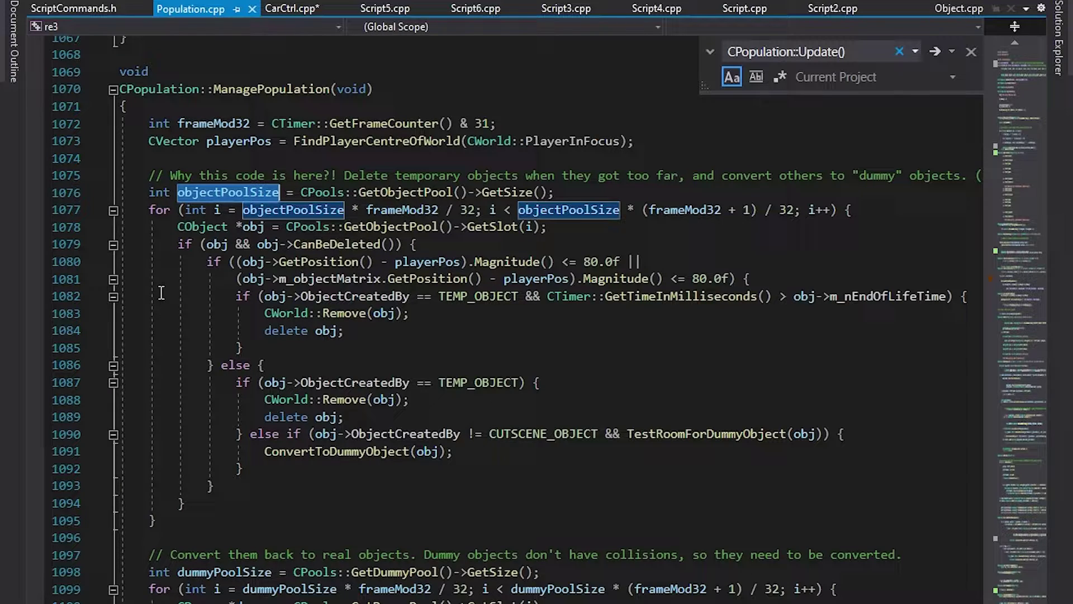
left_click(148, 210)
left_click_drag(149, 211, 864, 209)
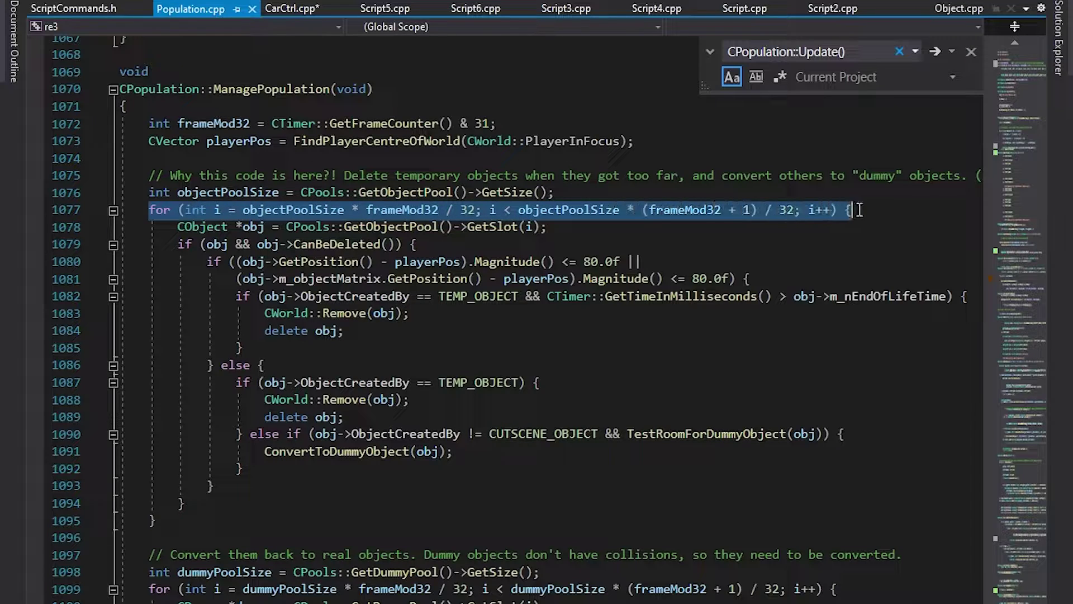
left_click(887, 210)
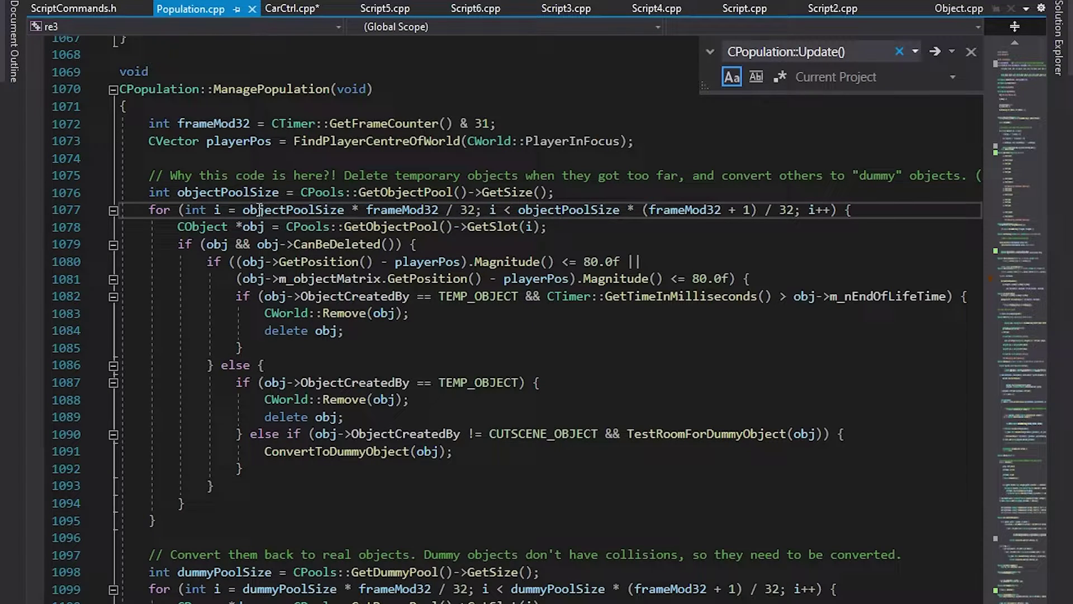
Examine the object pool loop's bounds, its GetSlot call, the CanBeDeleted check and the 80.0f player distance condition in ManagePopulation
left_click_drag(243, 210, 794, 210)
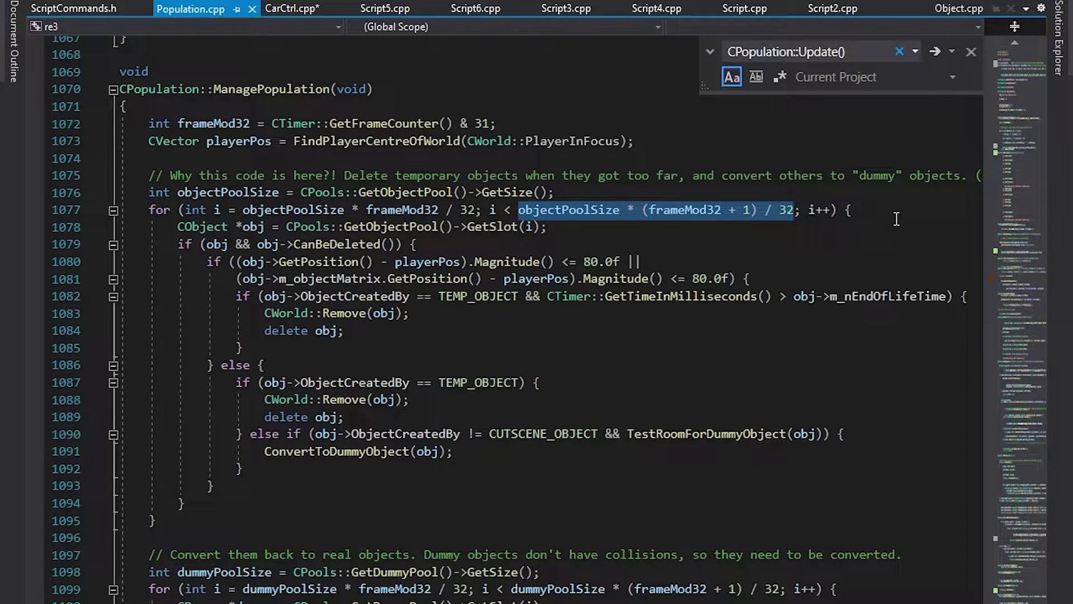
left_click(174, 227)
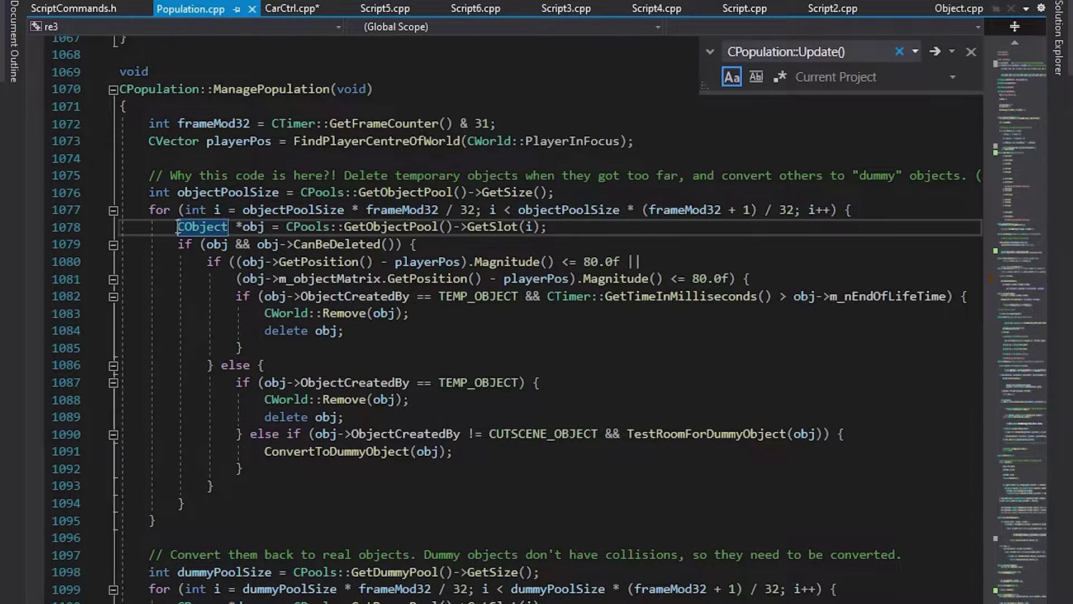
double_click(487, 226)
left_click(216, 242)
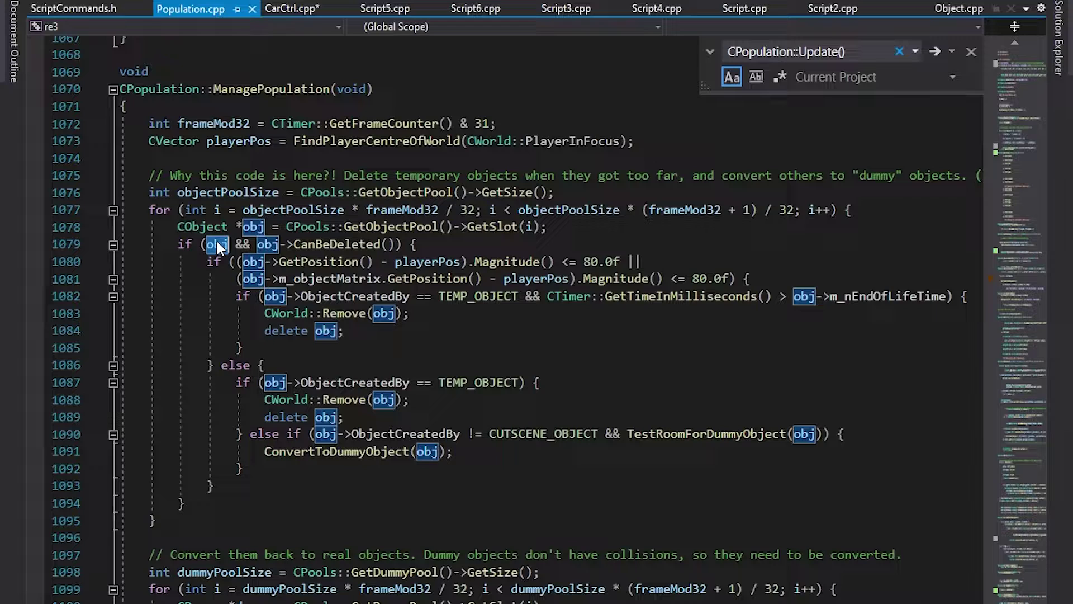
double_click(351, 244)
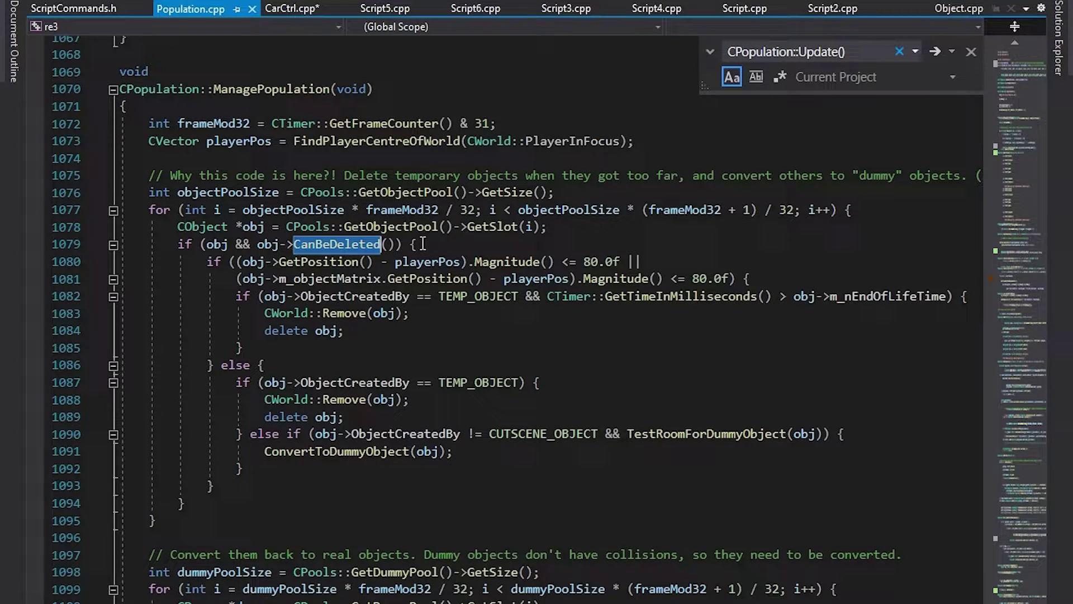
double_click(316, 262)
double_click(428, 261)
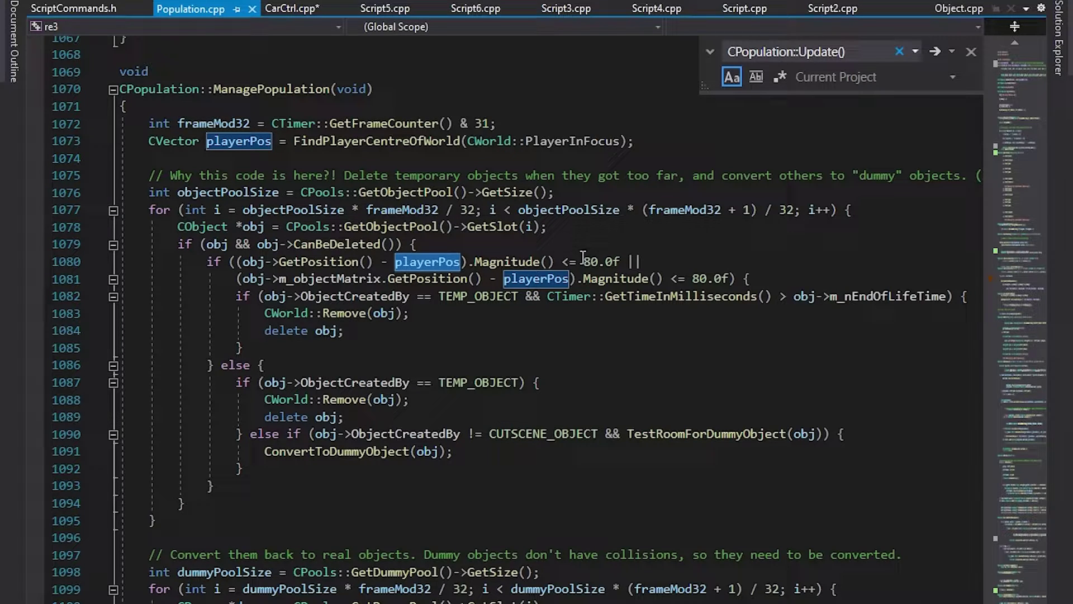
Examine the near and far branches that remove TEMP_OBJECT objects with CWorld::Remove and delete obj
left_click_drag(241, 294, 347, 315)
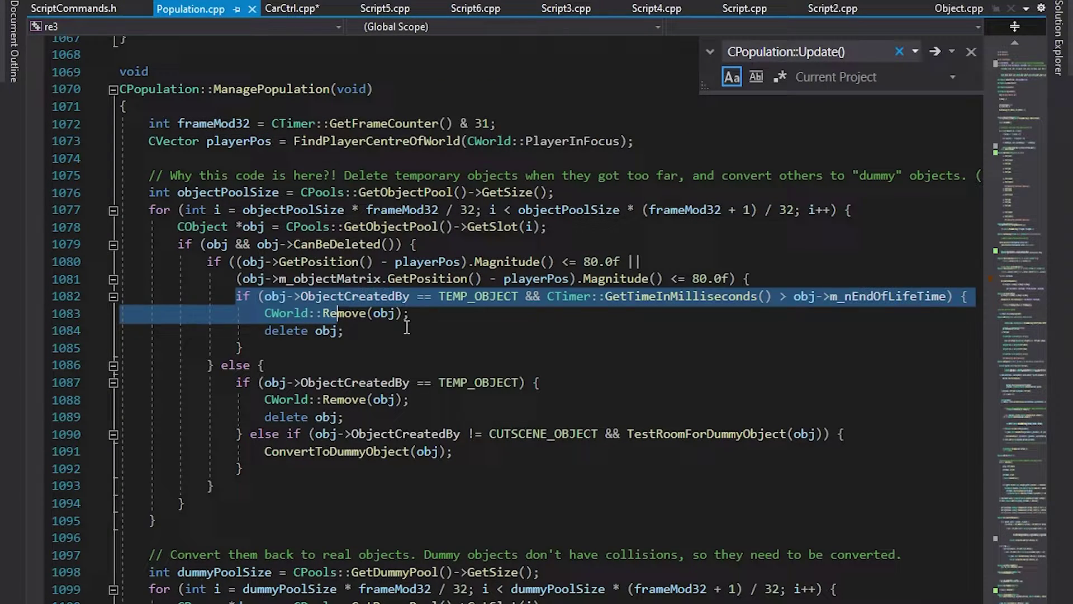
left_click(441, 331)
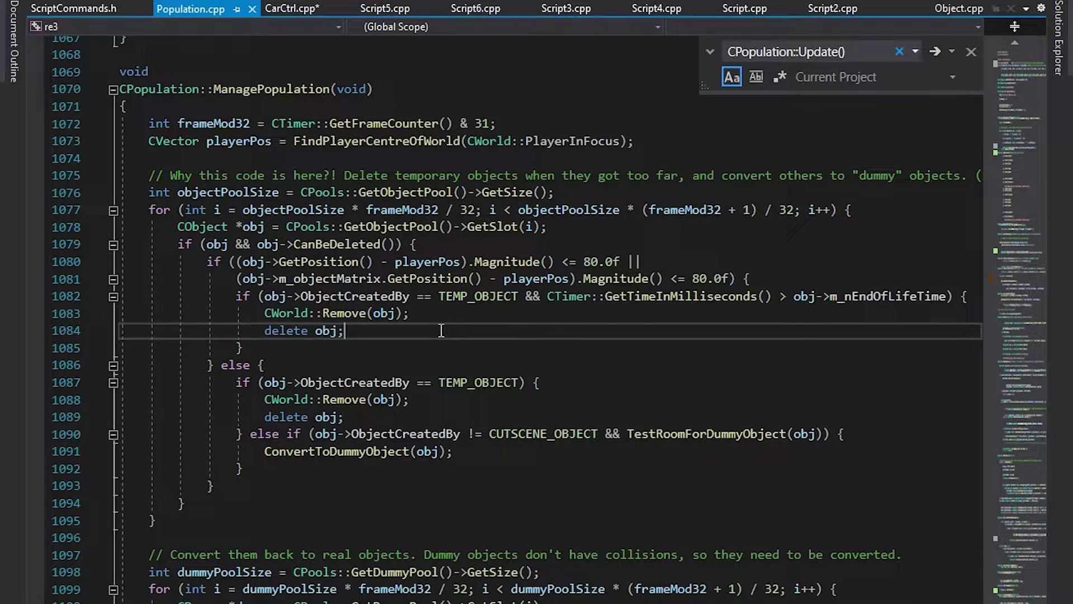
left_click_drag(235, 382, 285, 471)
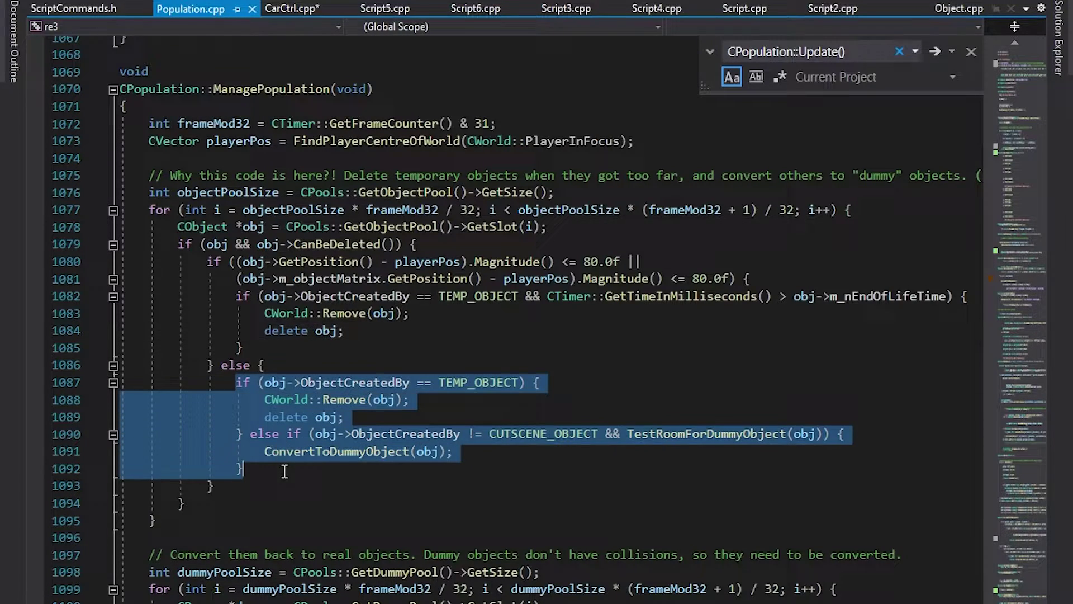
left_click(478, 382)
left_click(364, 382)
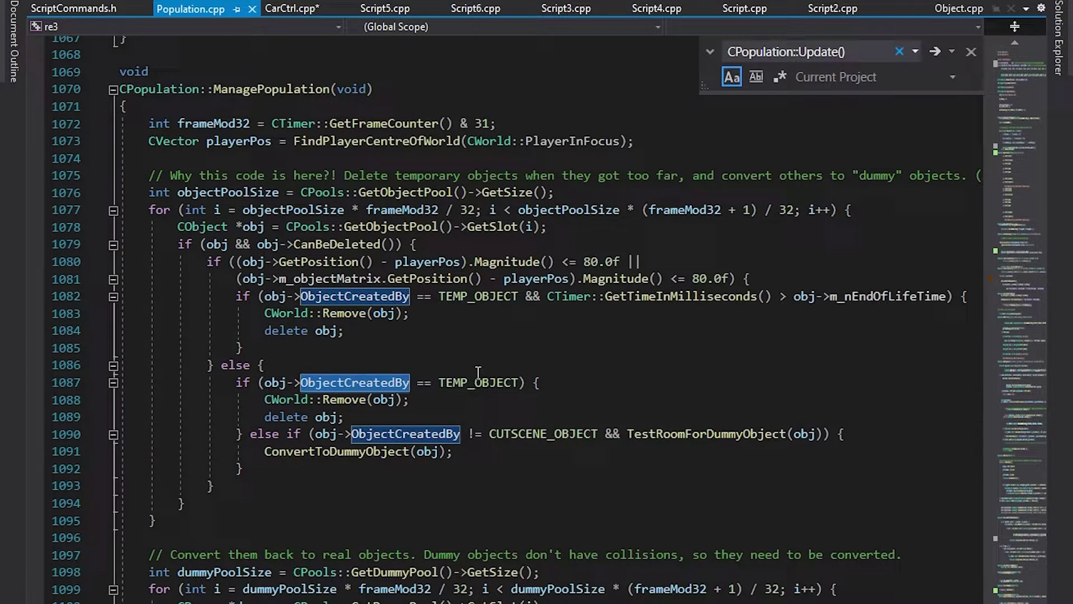
left_click(518, 383)
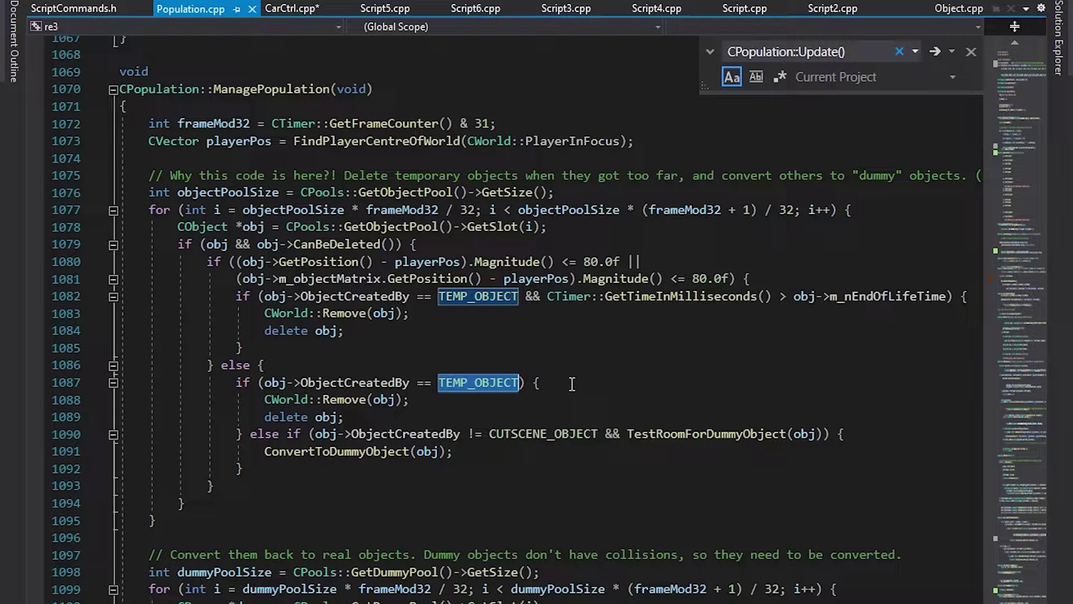
left_click_drag(352, 417, 264, 400)
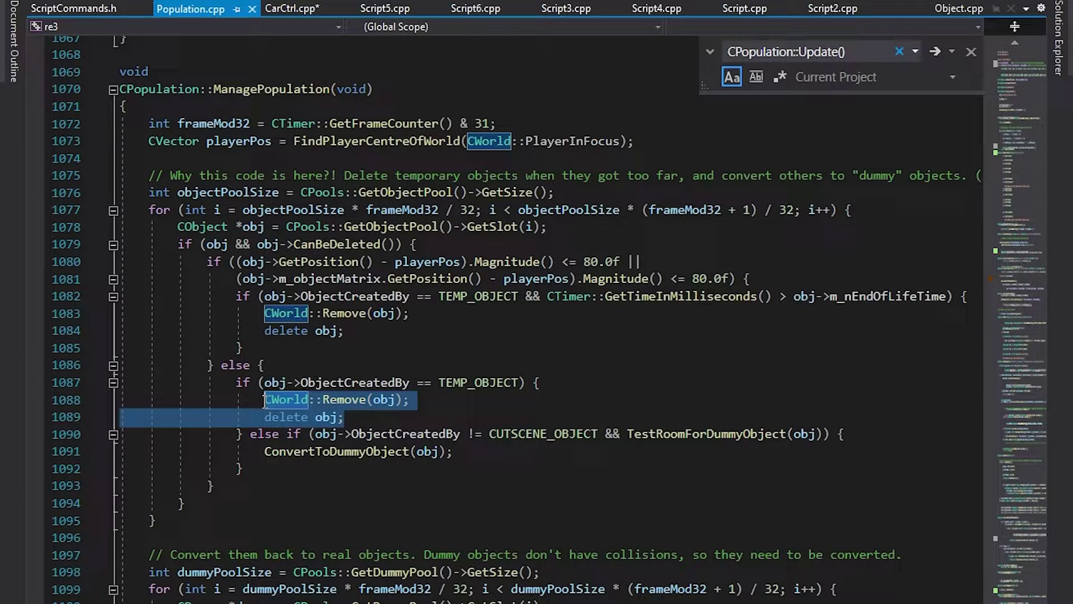
left_click(355, 417)
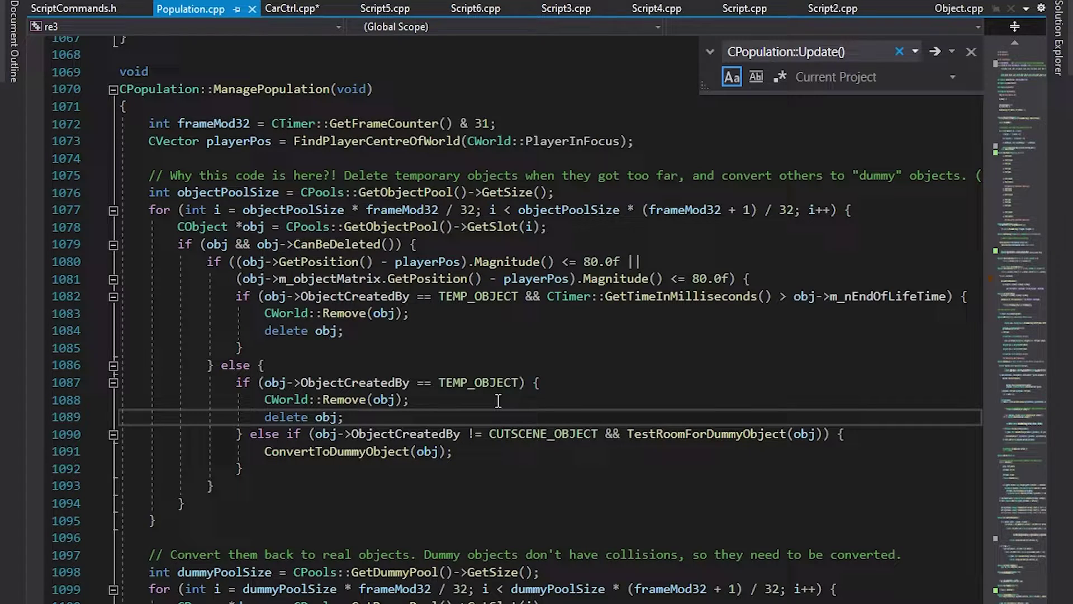
Find all references to ManagePopulation and open the call at line 424 of Population.cpp, closing the references list
double_click(269, 90)
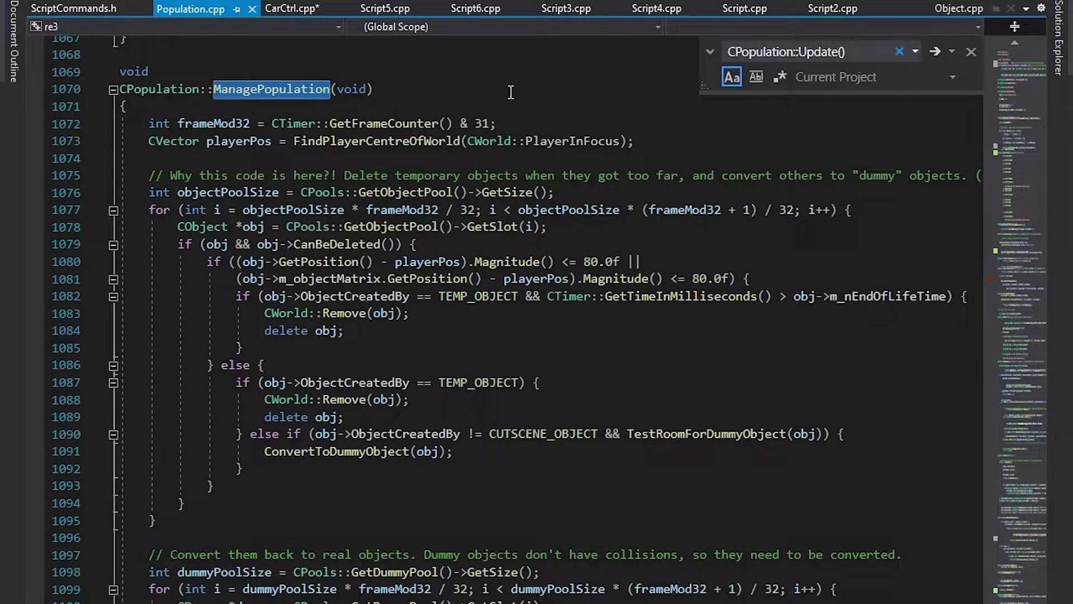
key("shift+F12")
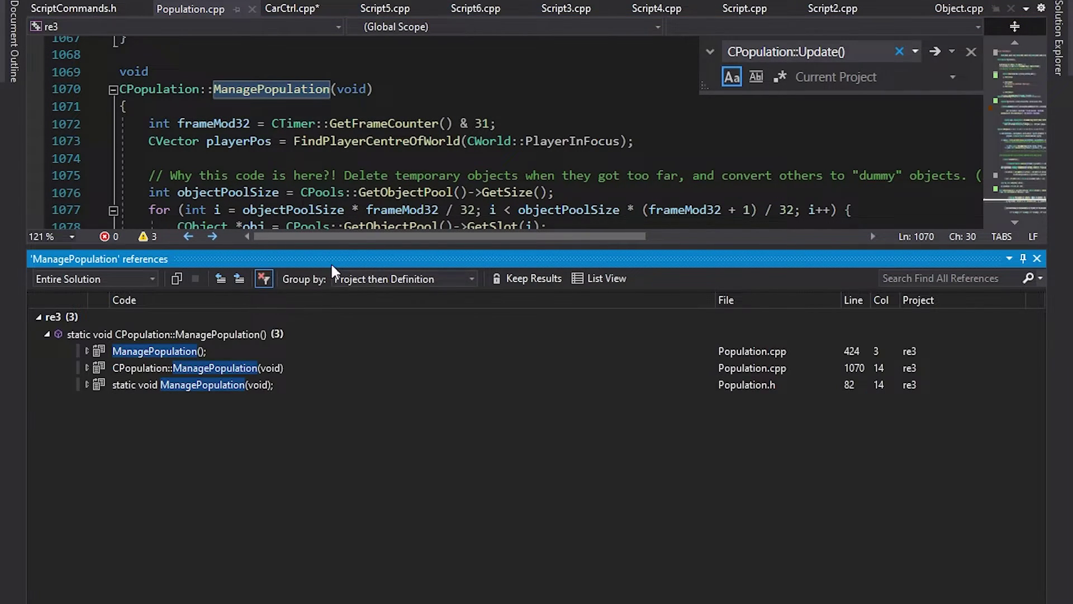
double_click(258, 350)
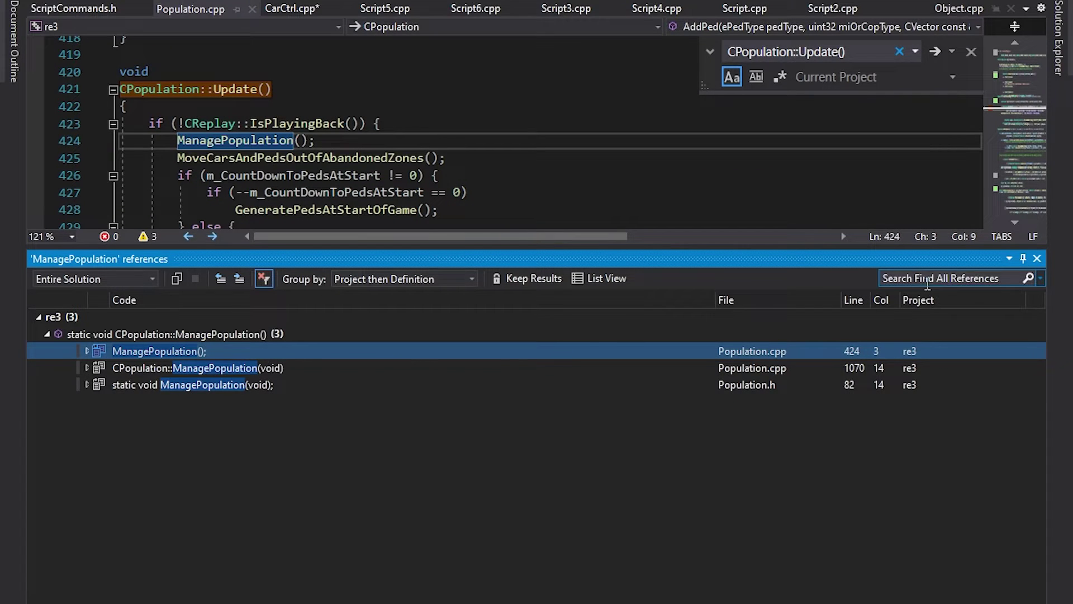
left_click(1037, 258)
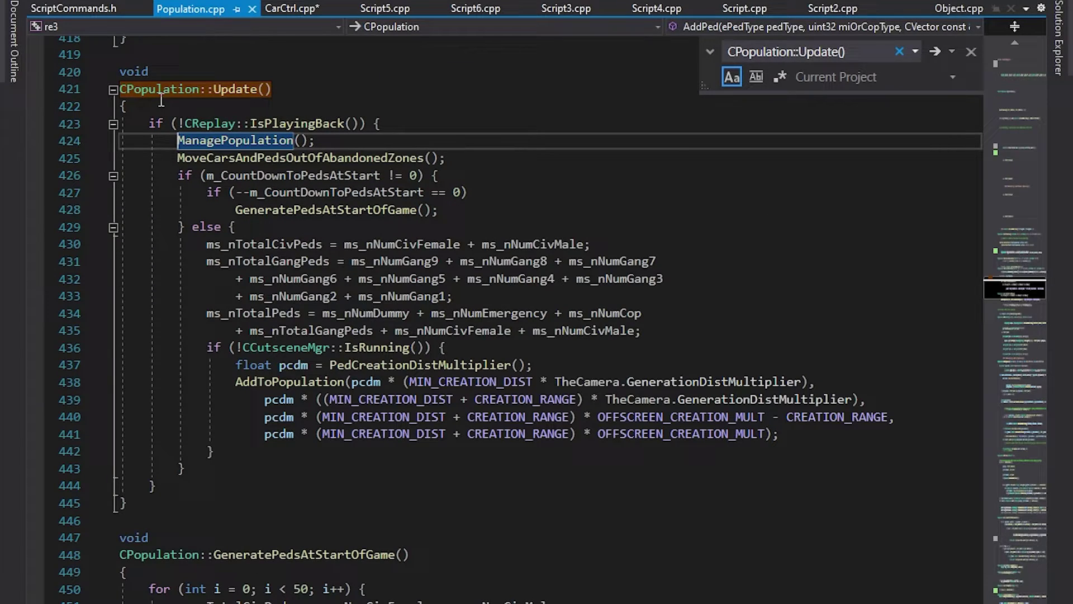
Search the current project for CPopulation::Update() and open the call at line 1062 of Game.cpp, closing the results
left_click(935, 51)
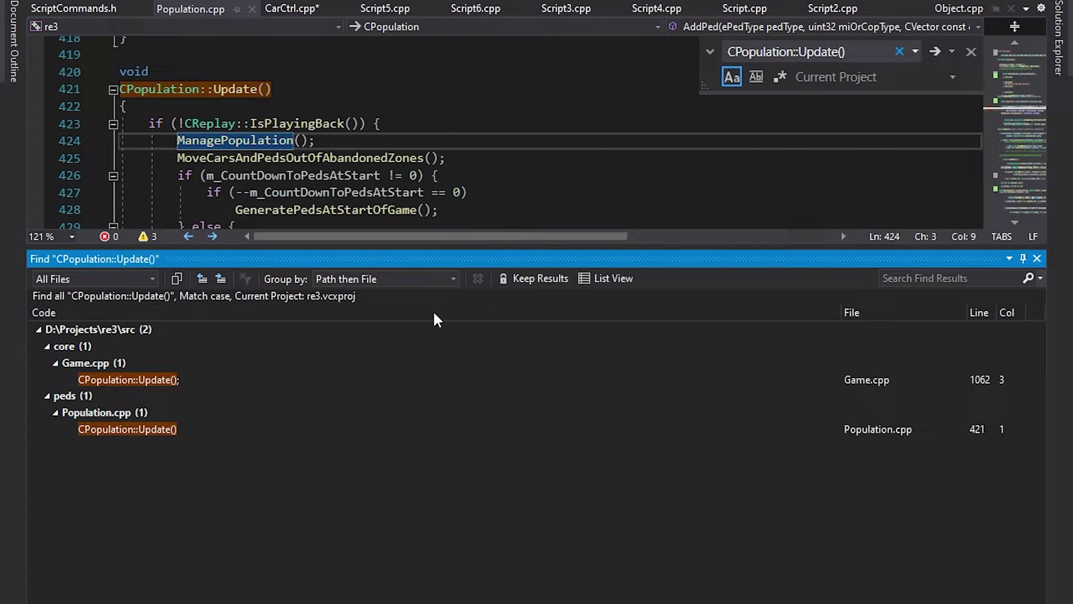
double_click(190, 380)
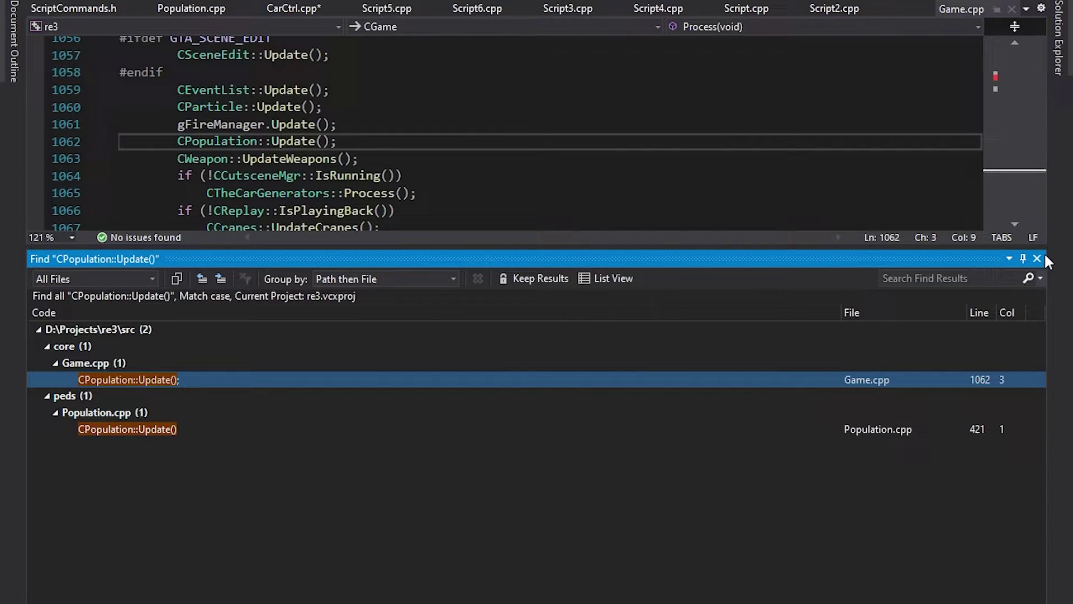
left_click(1037, 258)
Examine the beginning of CGame::Process, from its declaration through the UpdatePads, CCutsceneMgr::Update and CStreaming::Update calls
scroll(623, 350, "up", 8)
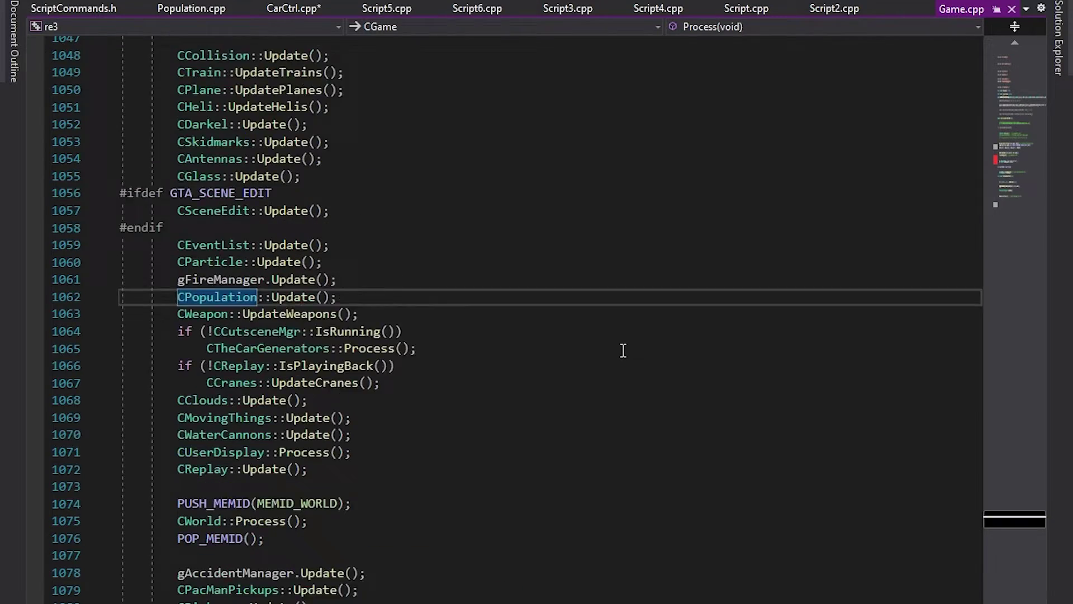
scroll(623, 350, "up", 10)
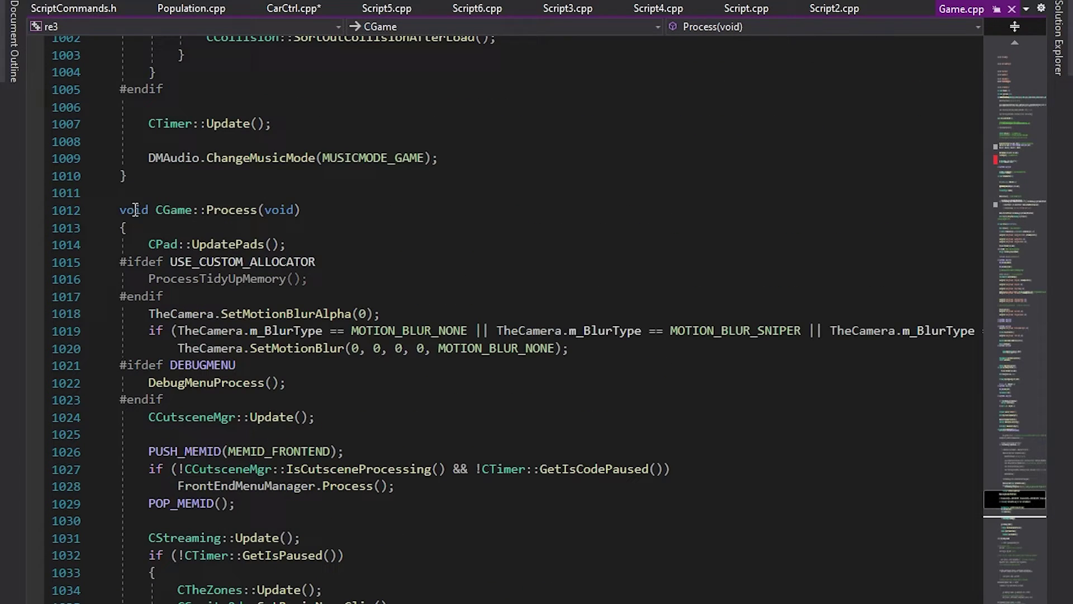
left_click(174, 215)
double_click(174, 215)
double_click(234, 212)
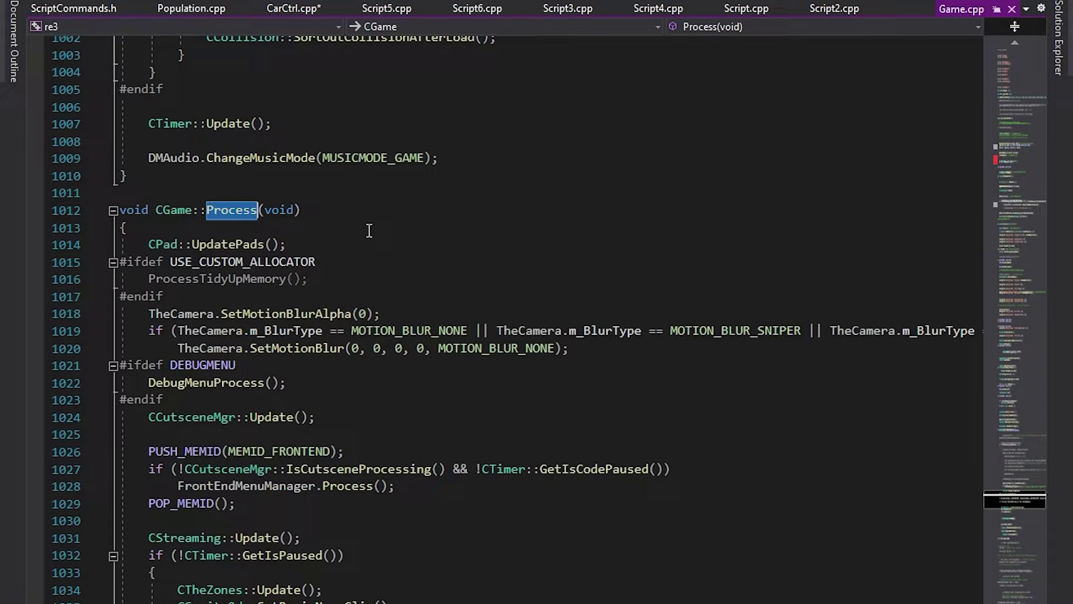
double_click(244, 244)
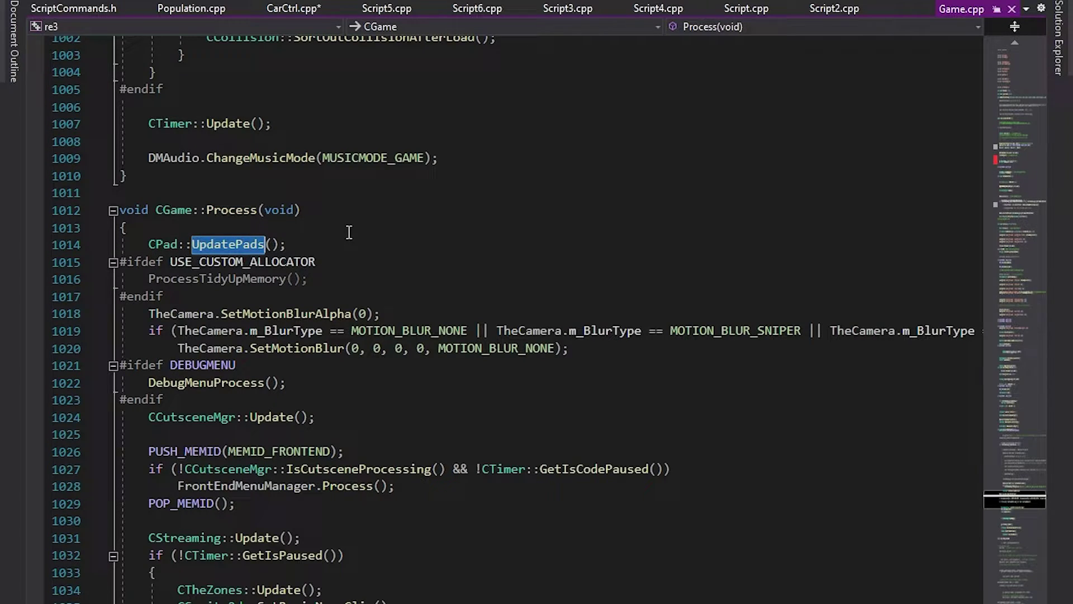
scroll(372, 215, "down", 1)
scroll(376, 206, "down", 1)
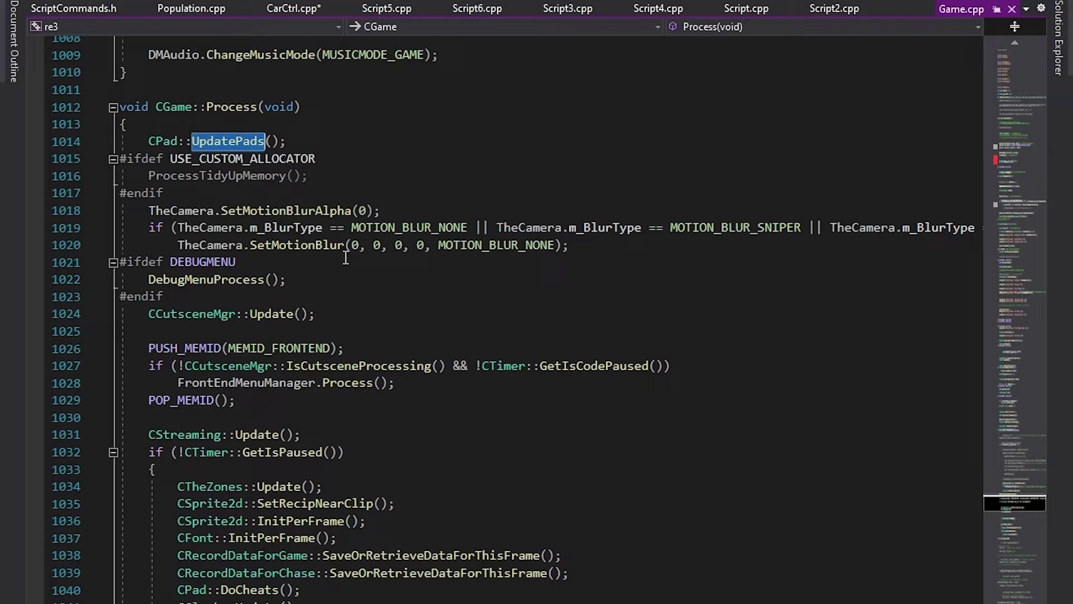
double_click(272, 314)
scroll(416, 404, "down", 1)
double_click(263, 384)
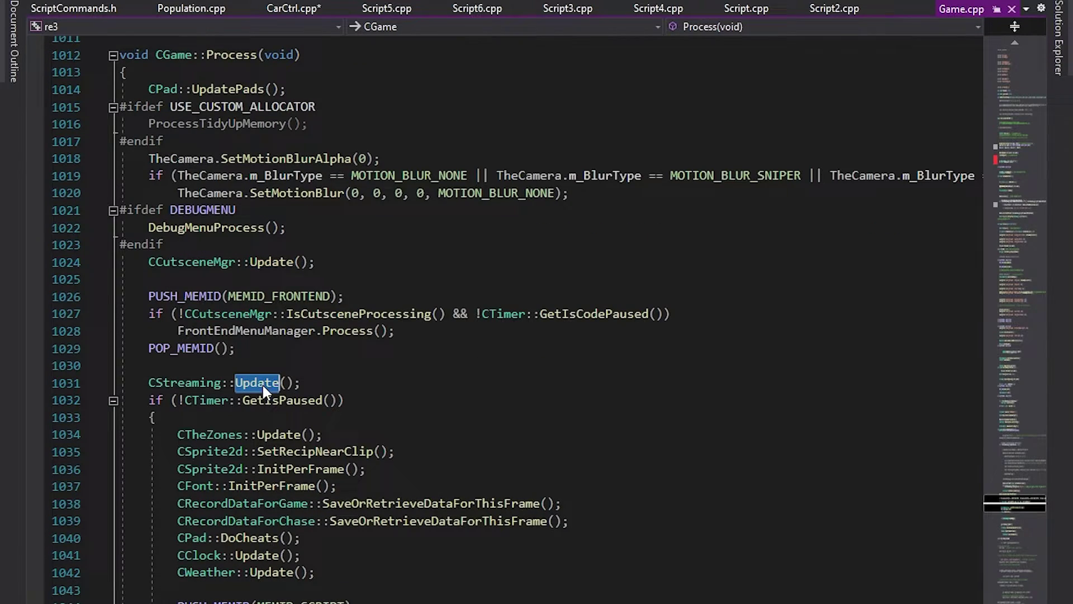
Examine the update calls inside the GetIsPaused block of CGame::Process, including CClock and CWeather, through to the function's end
scroll(456, 384, "down", 3)
scroll(313, 391, "down", 1)
scroll(261, 341, "down", 1)
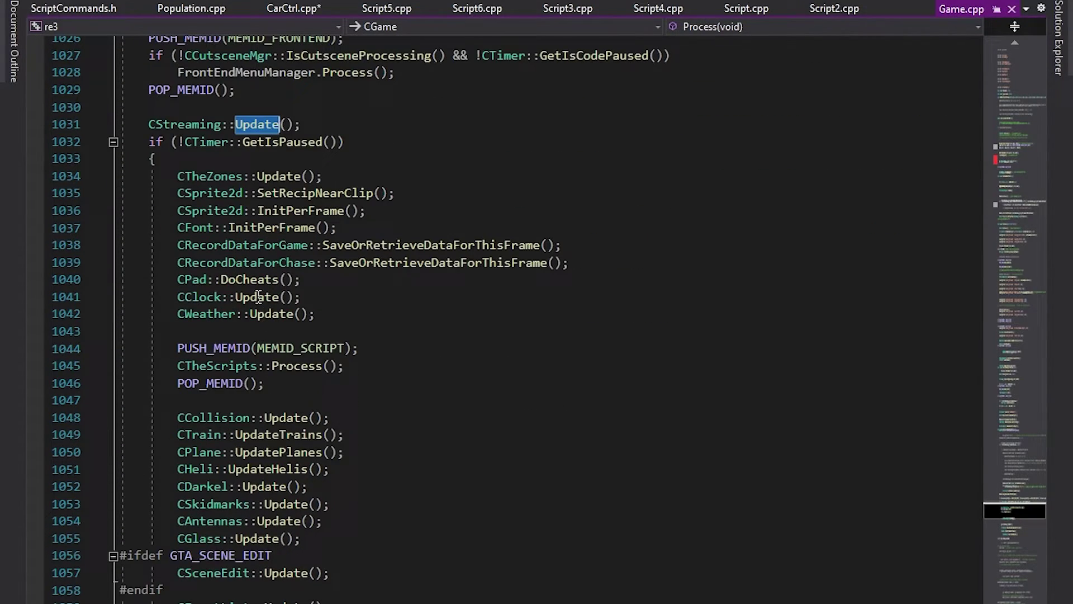
double_click(257, 296)
scroll(445, 322, "down", 1)
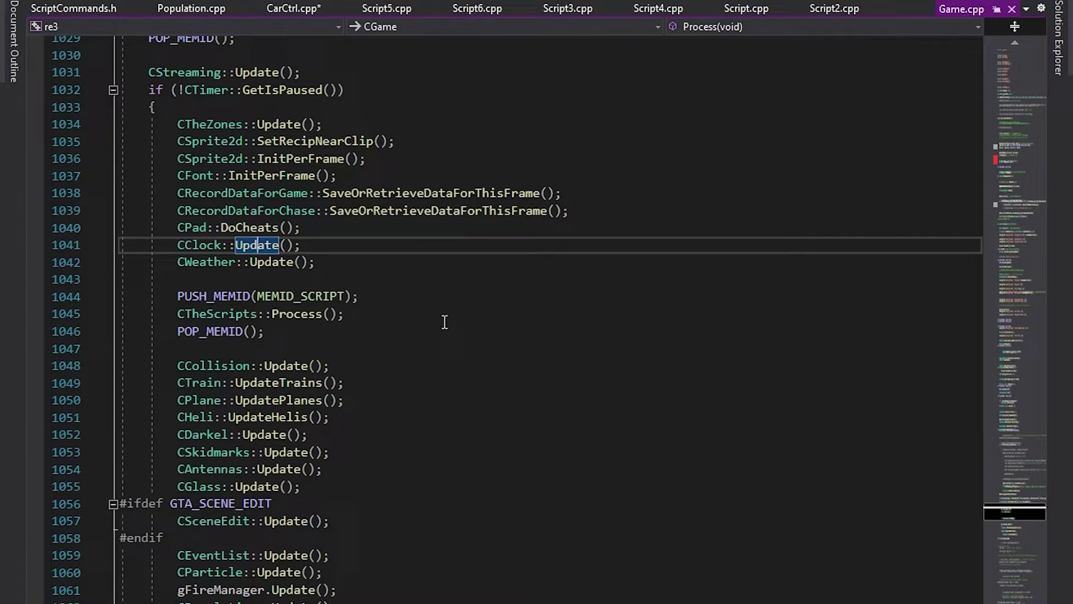
double_click(204, 263)
double_click(197, 246)
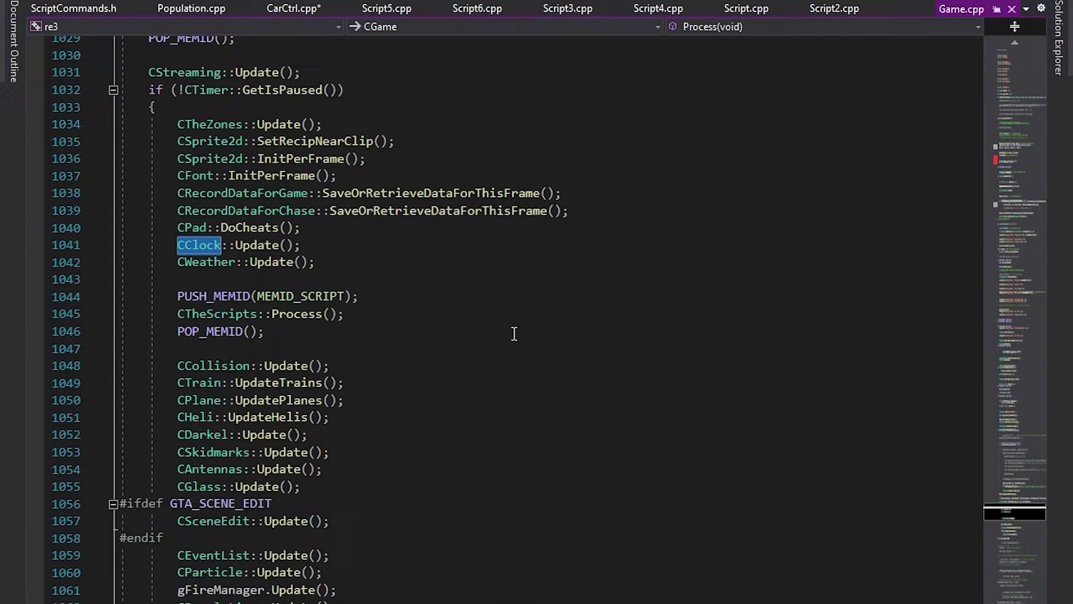
scroll(520, 337, "down", 17)
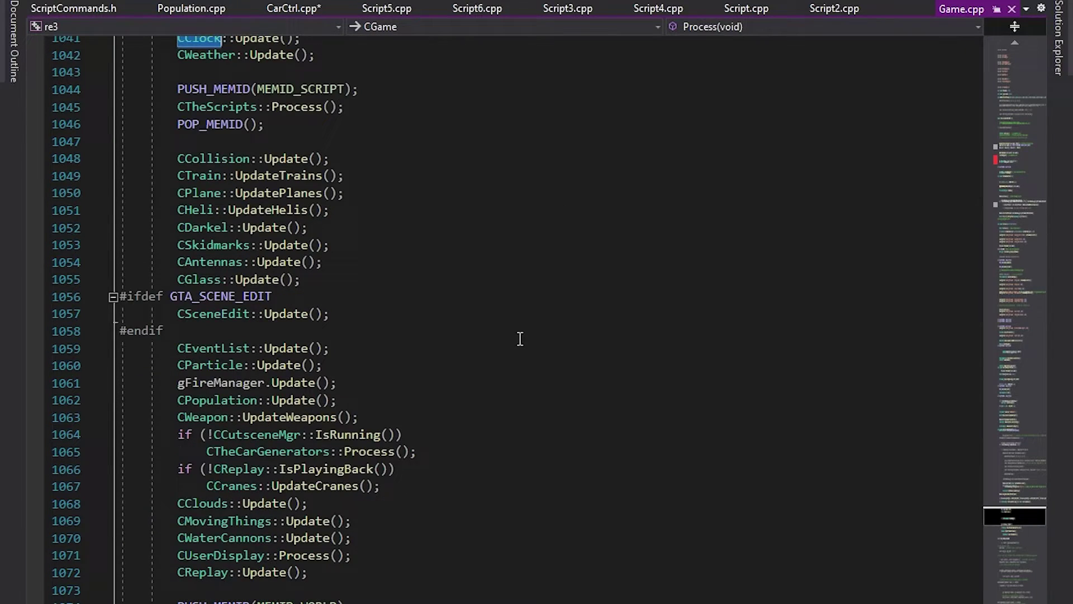
scroll(520, 337, "down", 3)
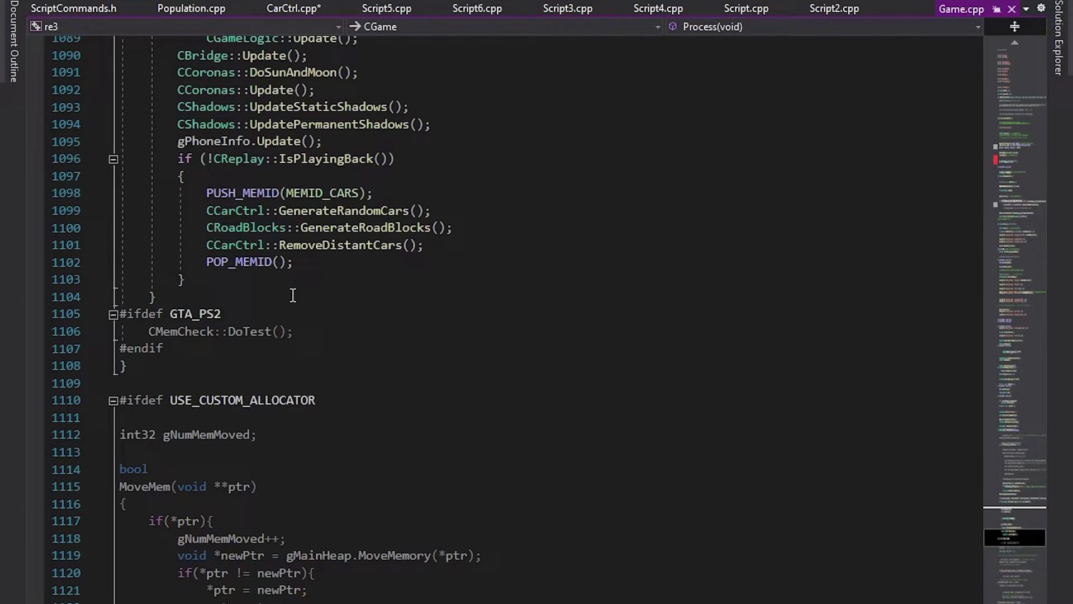
Go to the definition of CCarCtrl::RemoveDistantCars from its call at line 1101 of Game.cpp
left_click(241, 250)
double_click(336, 246)
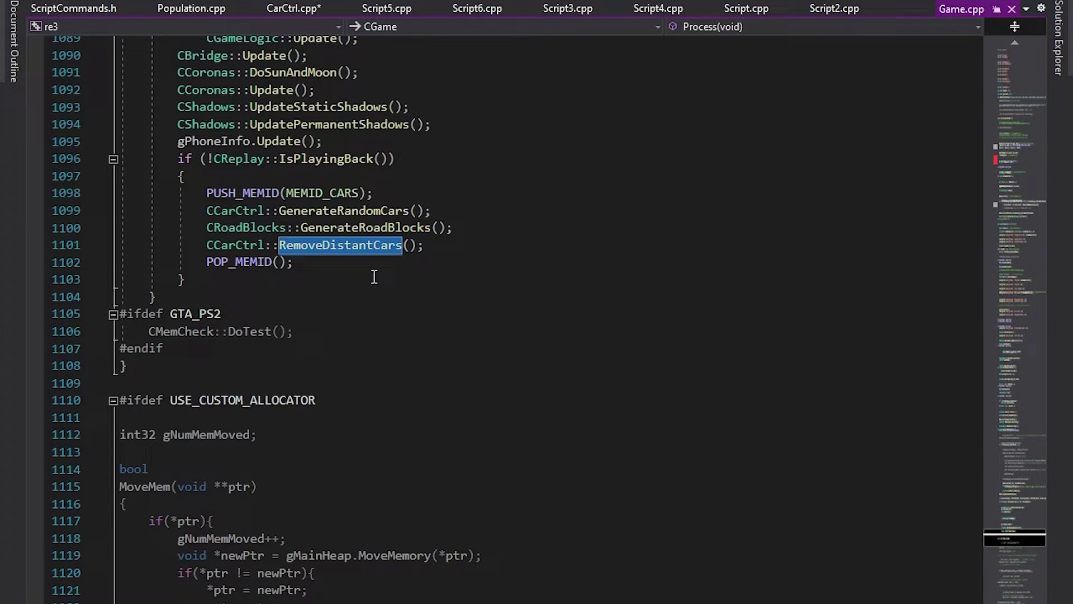
double_click(330, 246)
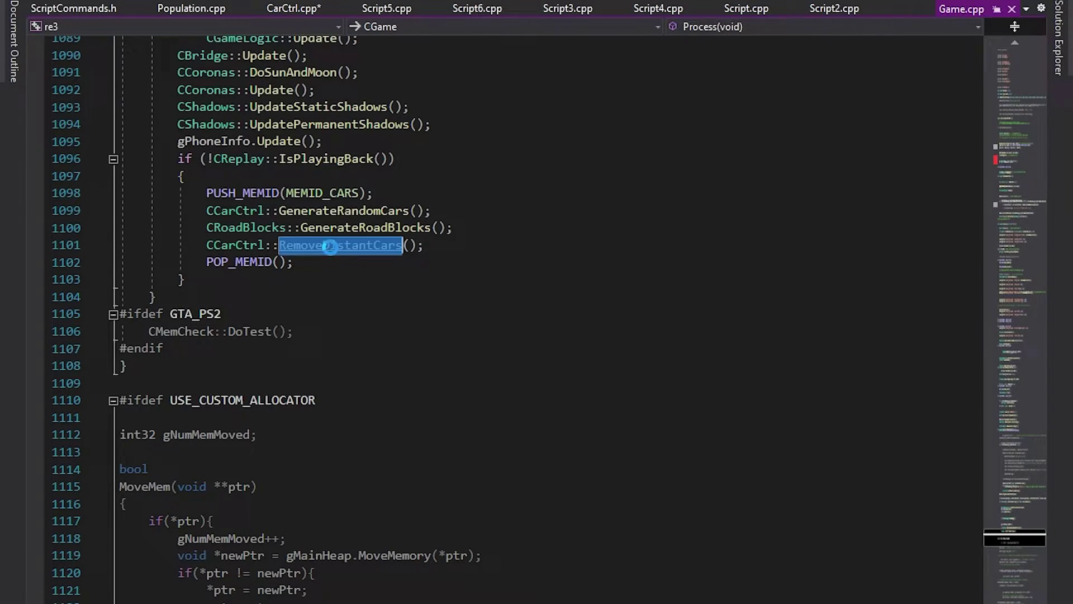
key("F12")
scroll(239, 233, "down", 1)
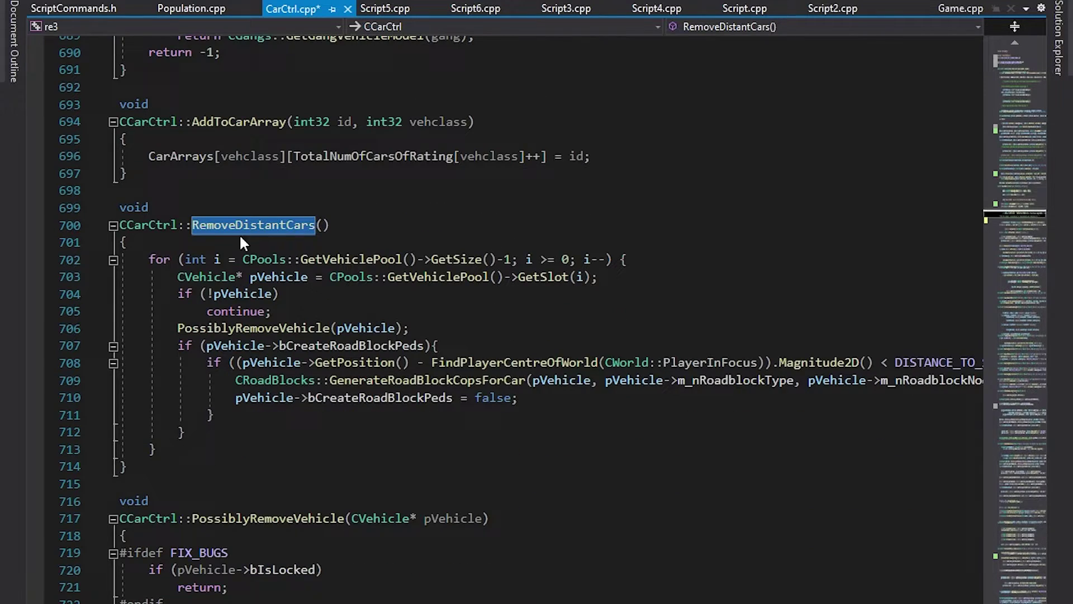
Examine the vehicle pool loop in CCarCtrl::RemoveDistantCars, from the for statement through the pVehicle null check to the PossiblyRemoveVehicle call
left_click_drag(148, 260, 643, 264)
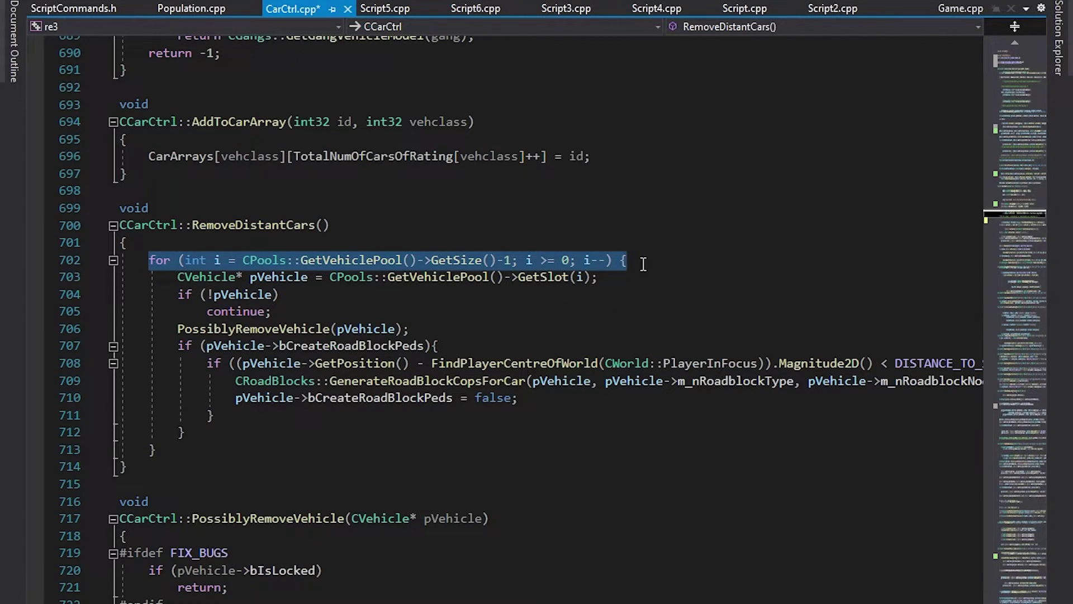
key("Left")
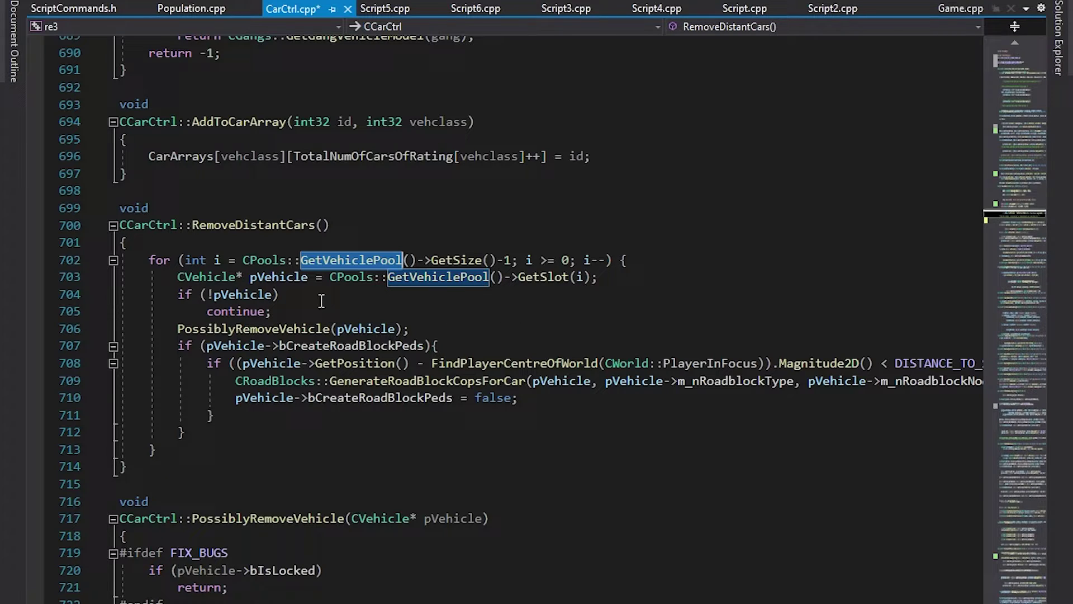
left_click(296, 278)
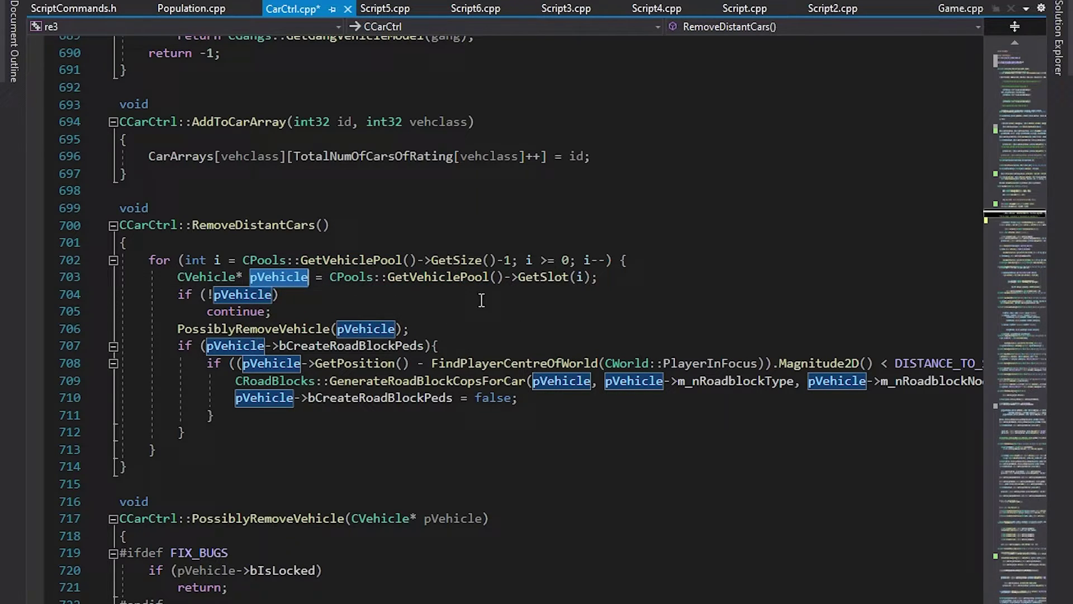
left_click_drag(291, 314, 212, 299)
left_click(314, 310)
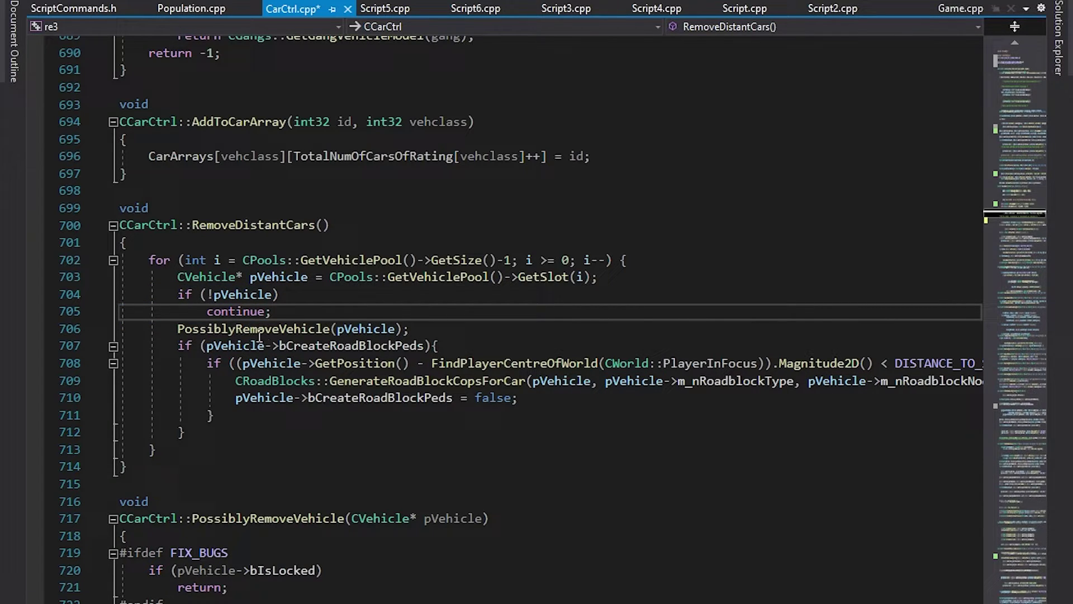
double_click(185, 328)
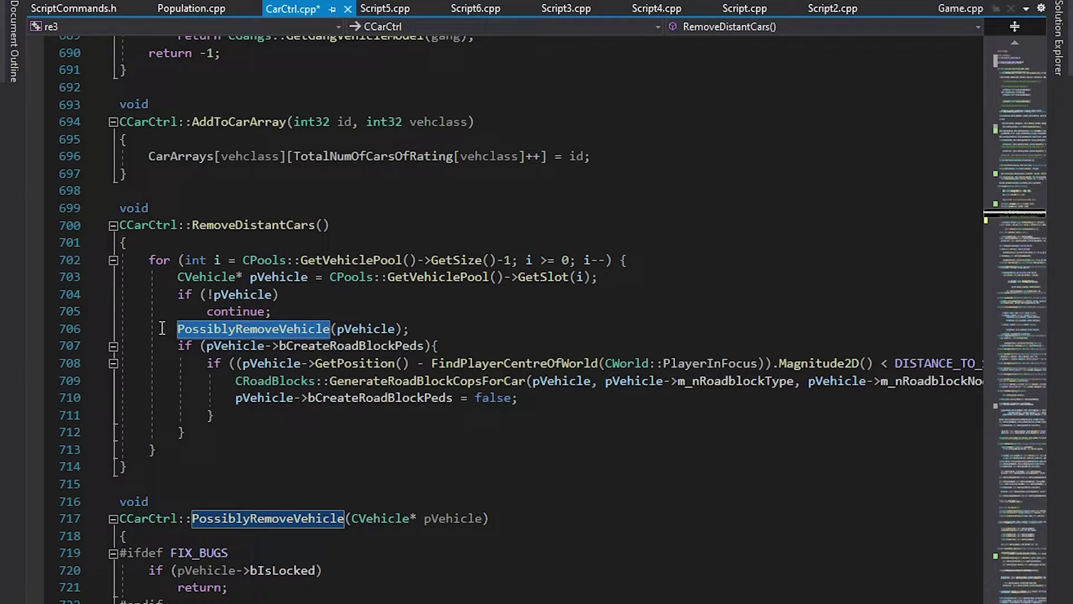
Examine the start of CCarCtrl::PossiblyRemoveVehicle, including vecPlayerPos and the IsThisVehicleInteresting and bIsLocked conditions on line 725
scroll(162, 328, "down", 8)
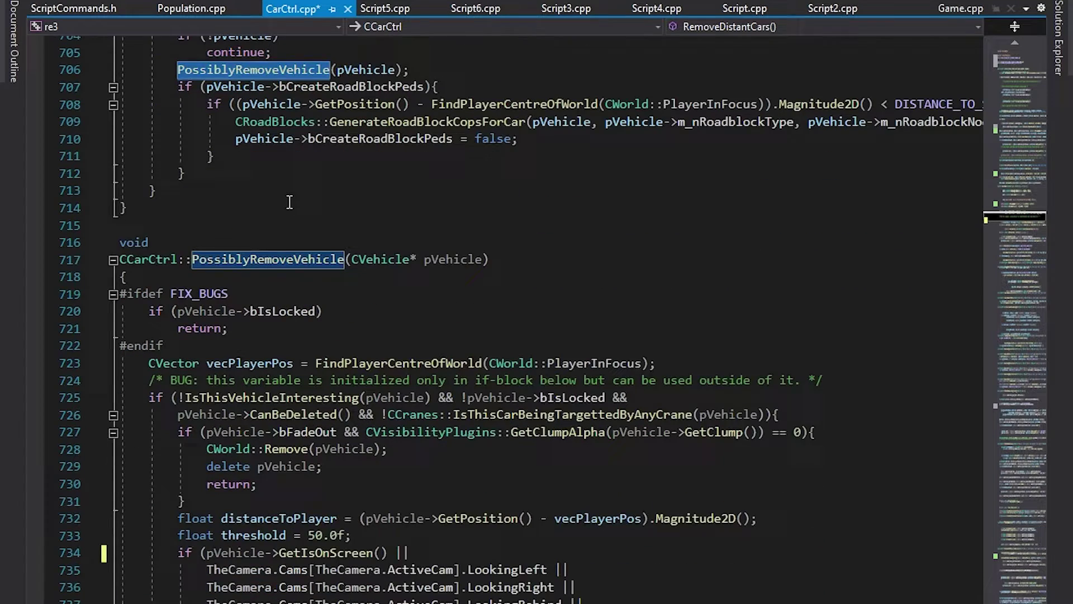
scroll(378, 124, "down", 1)
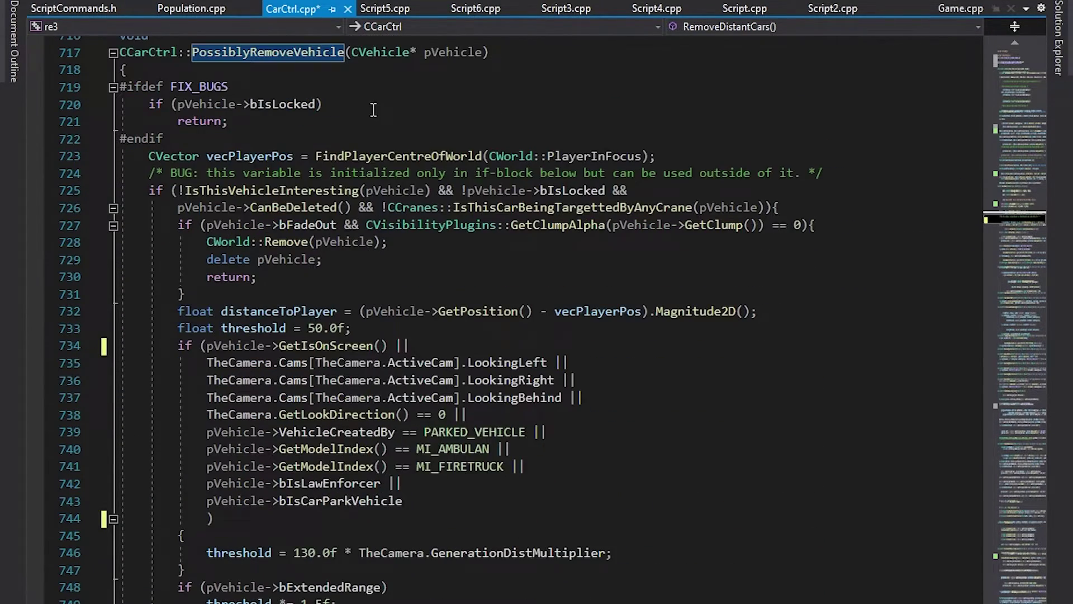
double_click(251, 156)
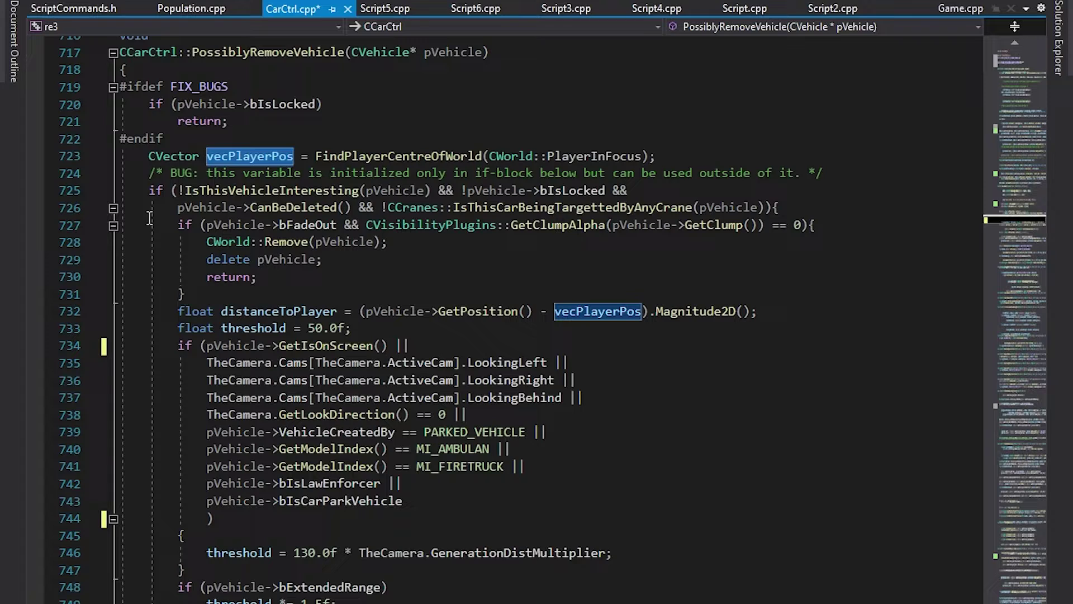
left_click(216, 190)
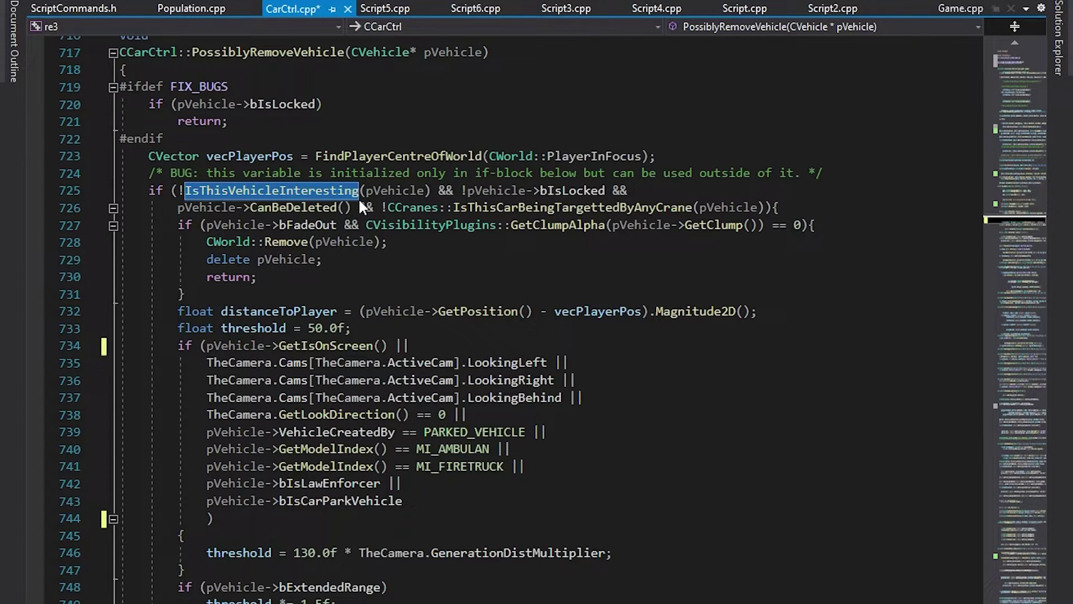
left_click(569, 190)
double_click(569, 190)
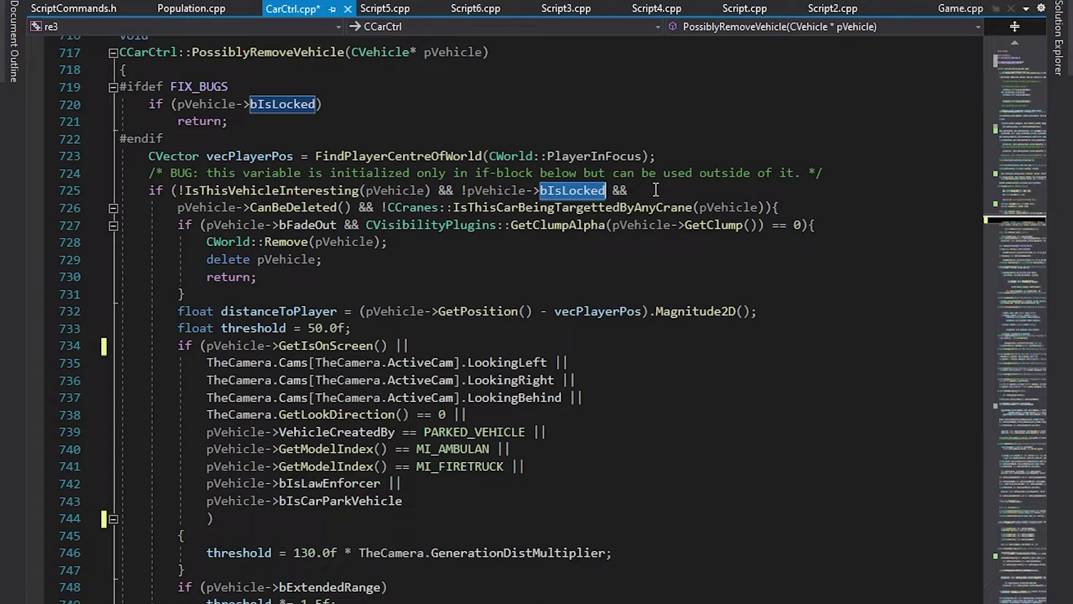
Go to the definition of CanBeDeleted from line 726 and read through its driver and passenger checks
double_click(291, 207)
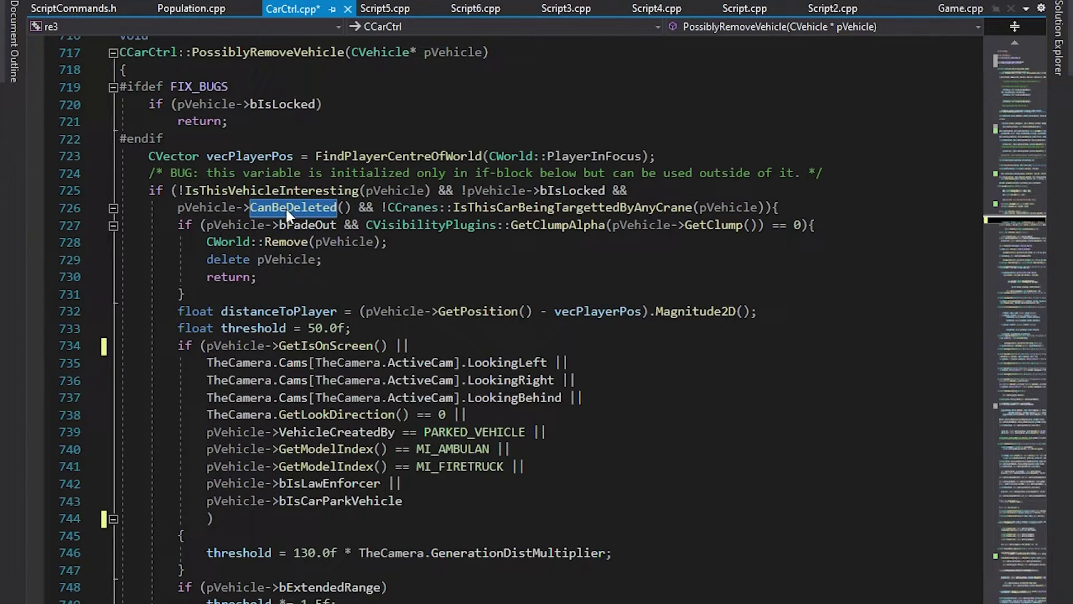
double_click(296, 207)
key("F12")
scroll(376, 185, "down", 7)
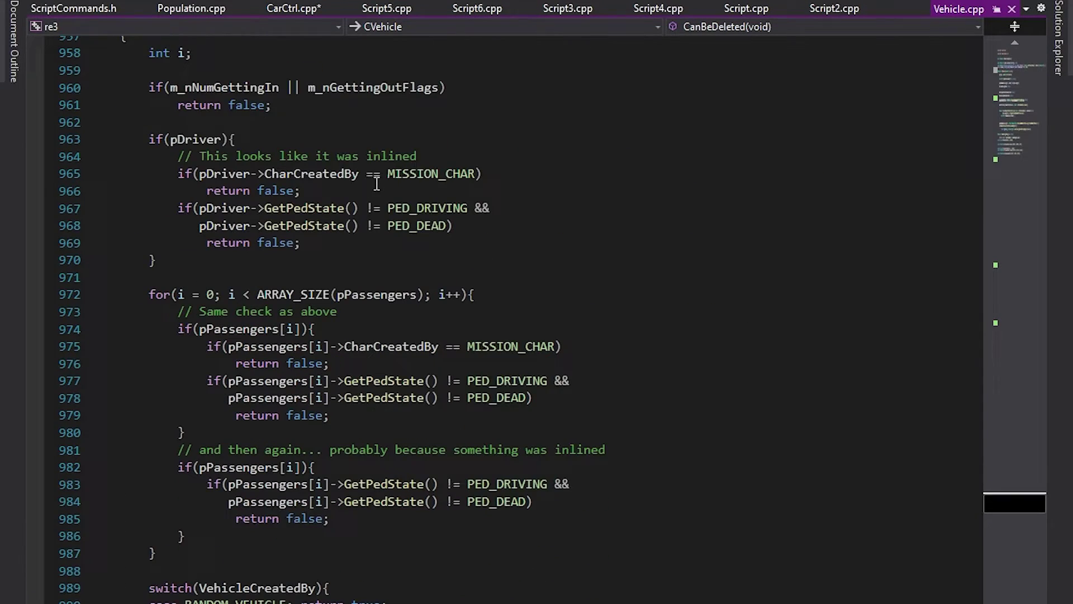
scroll(376, 185, "down", 8)
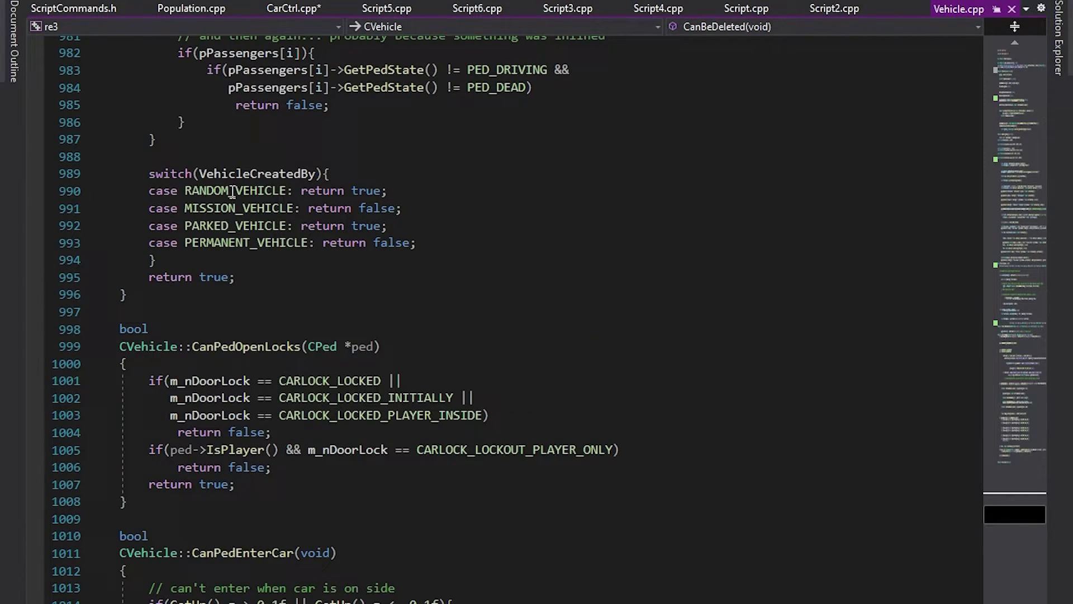
Examine the RANDOM_VEHICLE case and its return value in the VehicleCreatedBy switch, then return to PossiblyRemoveVehicle in CarCtrl.cpp
double_click(232, 191)
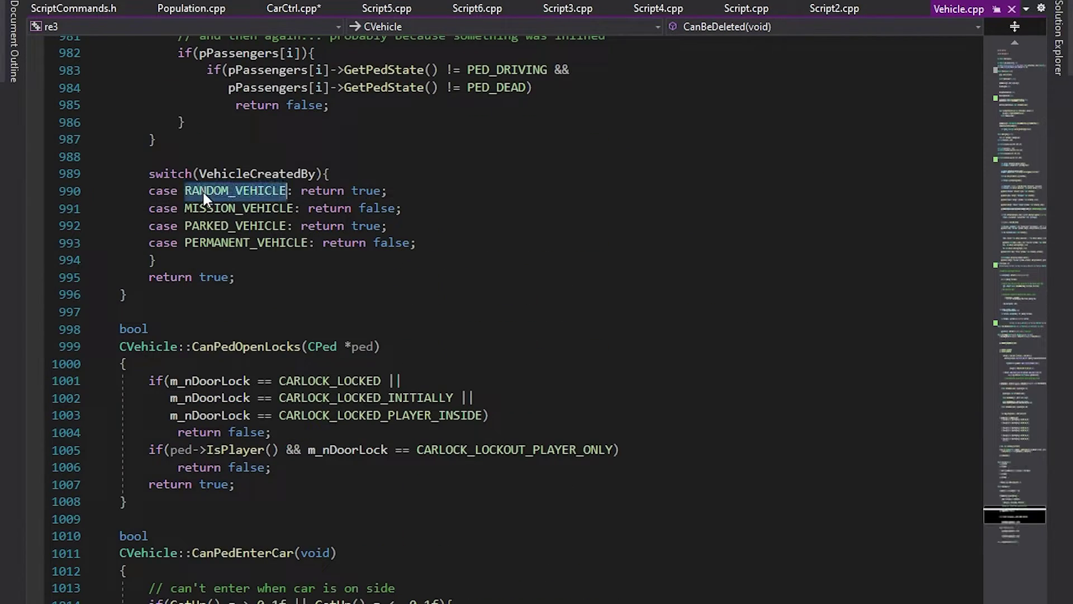
left_click(358, 191)
double_click(240, 190)
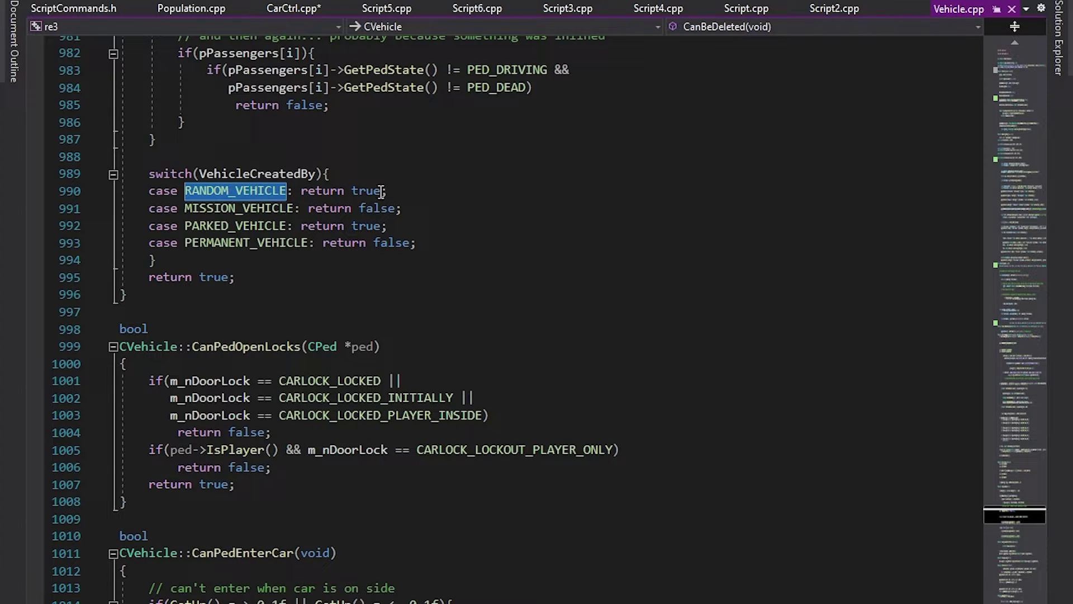
double_click(364, 191)
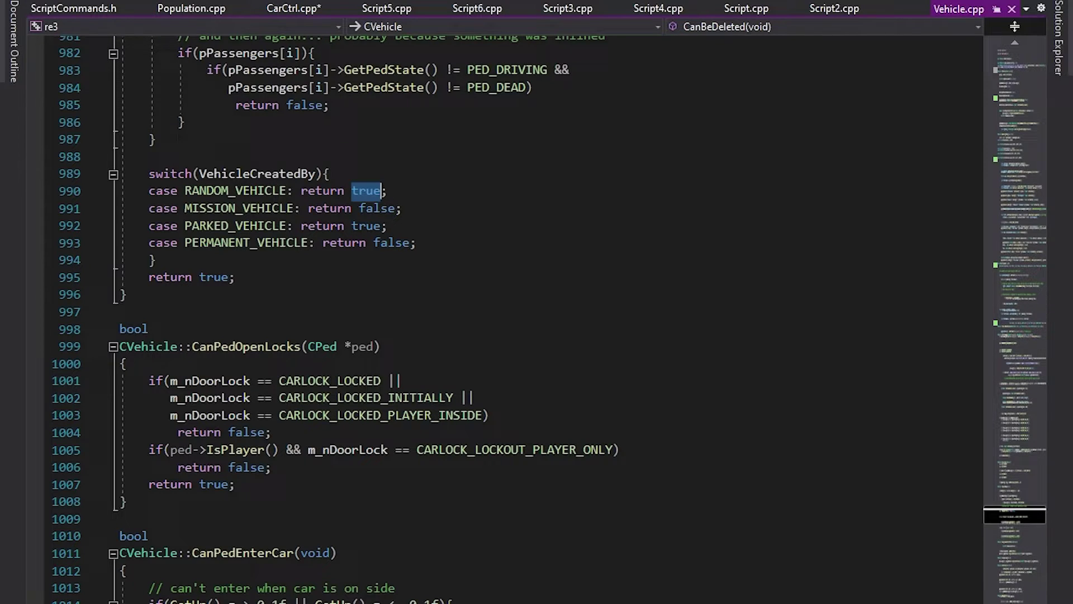
key("ctrl+minus")
key("ctrl+minus")
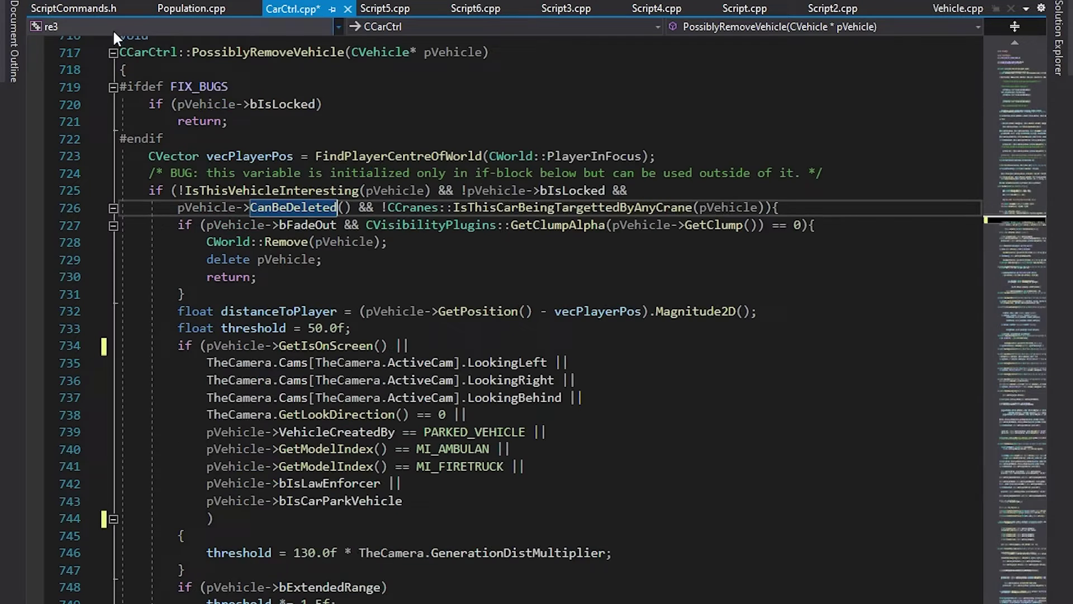
Examine the IsThisCarBeingTargettedByAnyCrane condition and the bFadeOut block that removes and deletes the vehicle on lines 727 to 731
double_click(513, 207)
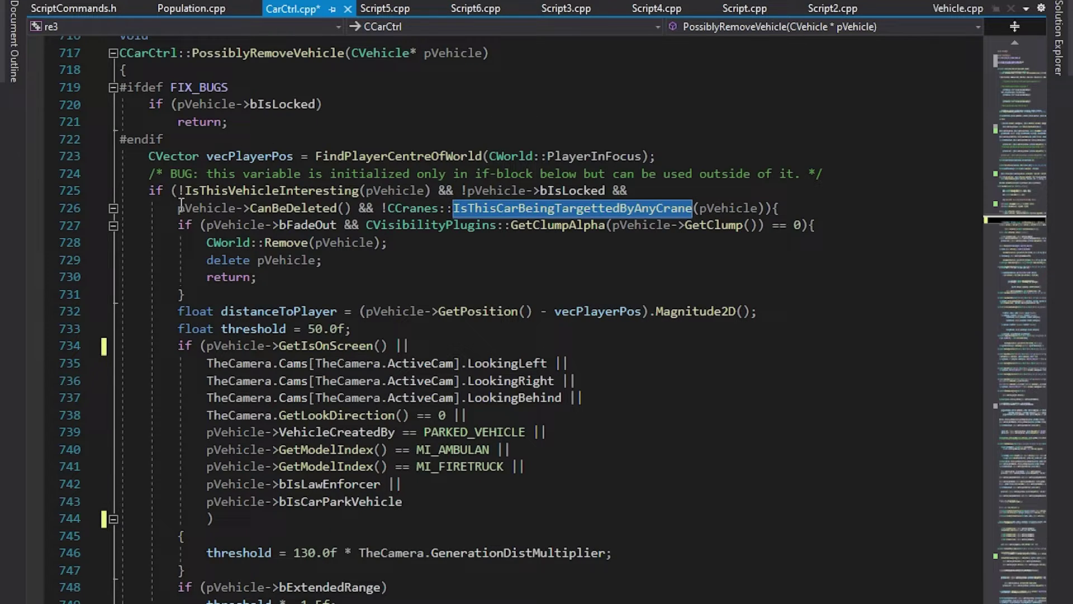
left_click_drag(180, 225, 184, 294)
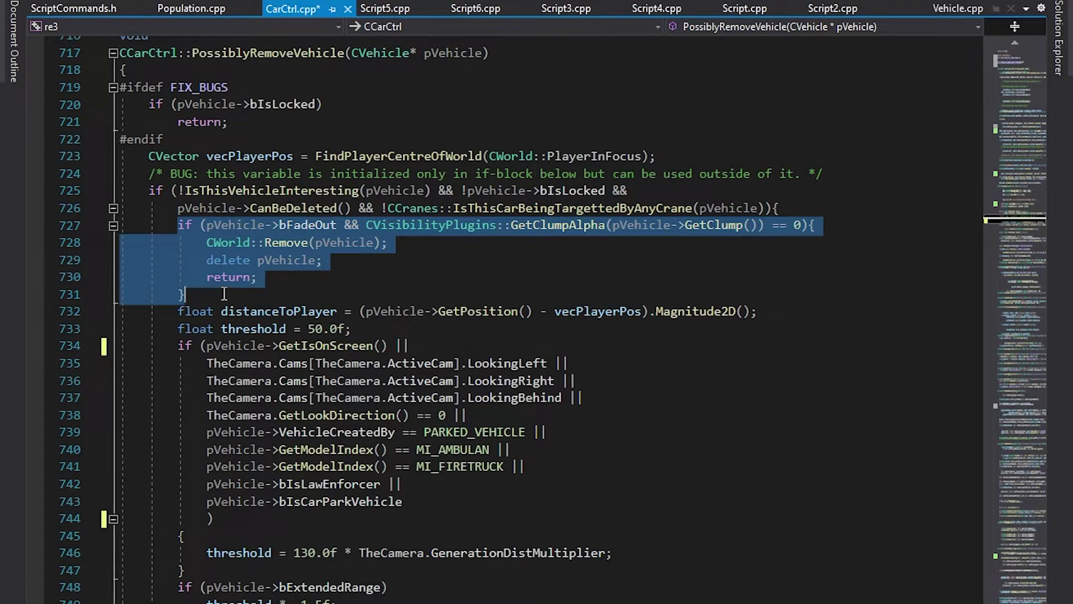
left_click(391, 243)
double_click(297, 225)
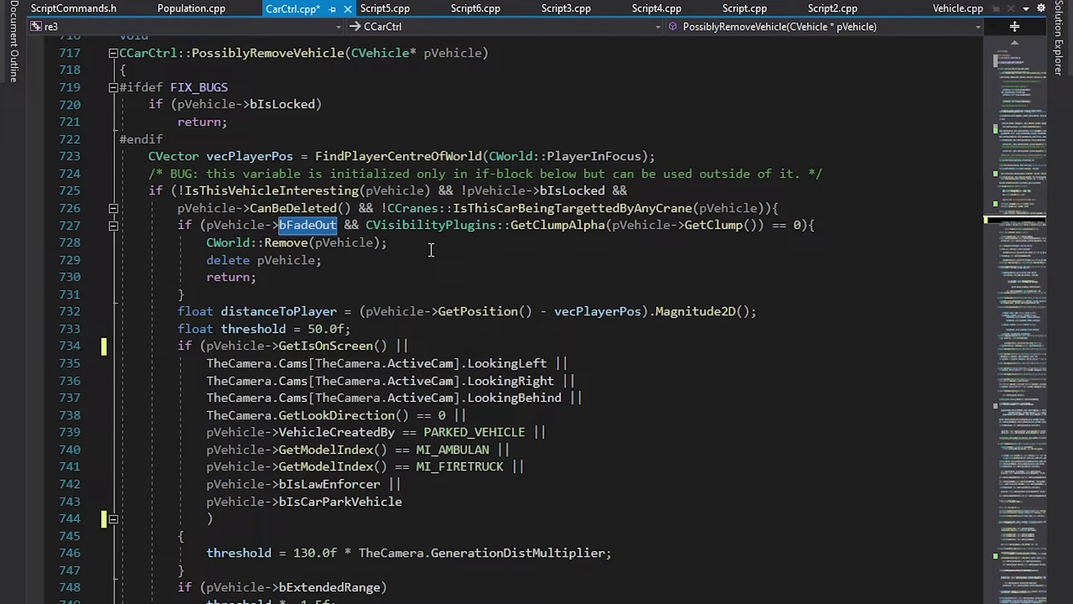
left_click_drag(257, 278, 130, 247)
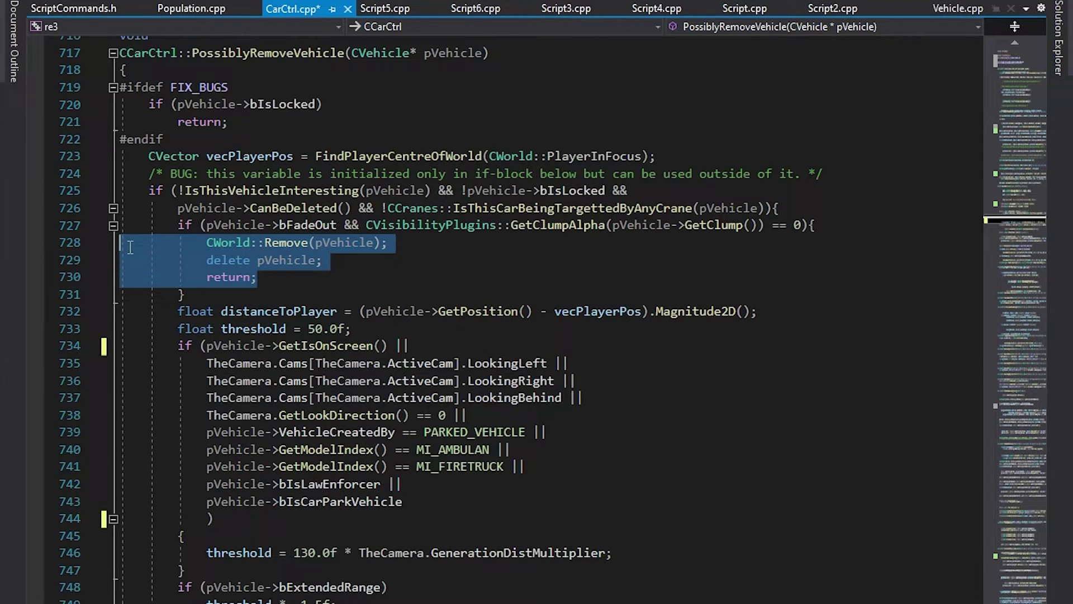
left_click(171, 313)
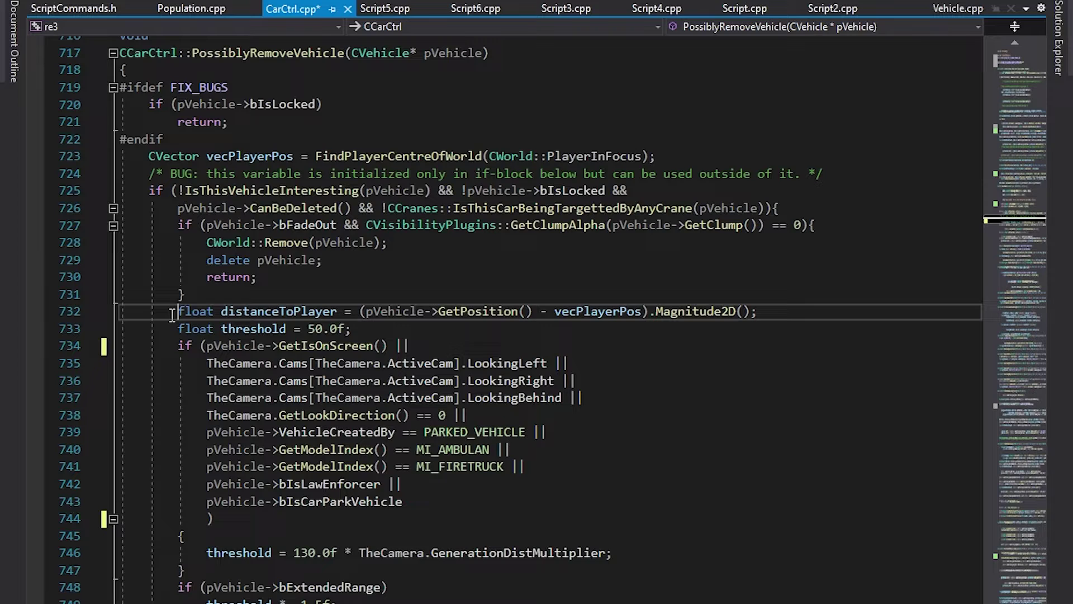
Examine the distanceToPlayer calculation on line 732, including its GetPosition and vecPlayerPos terms
scroll(165, 310, "down", 1)
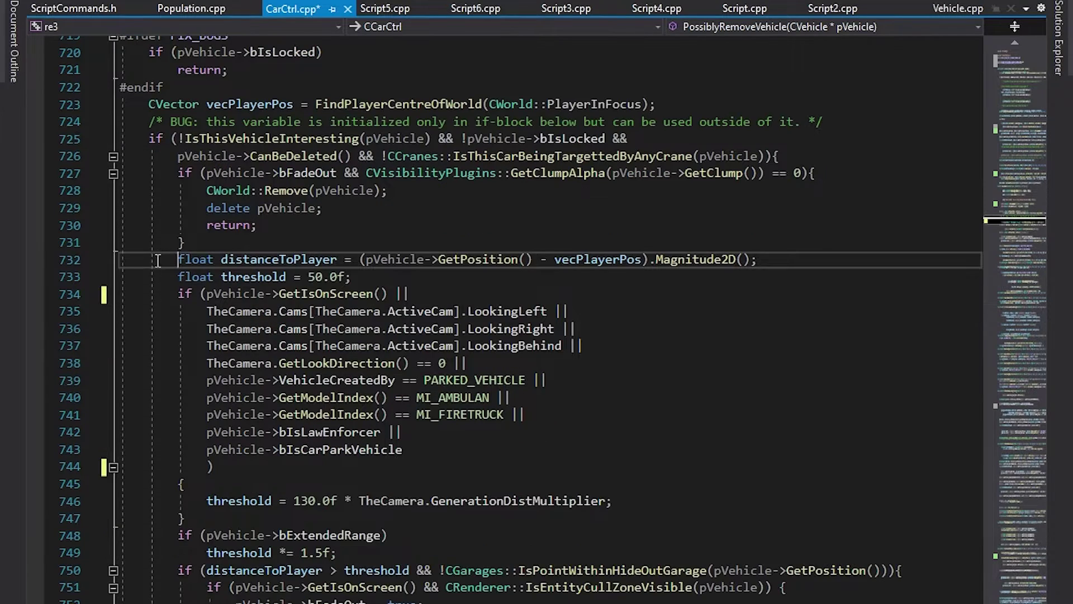
double_click(262, 260)
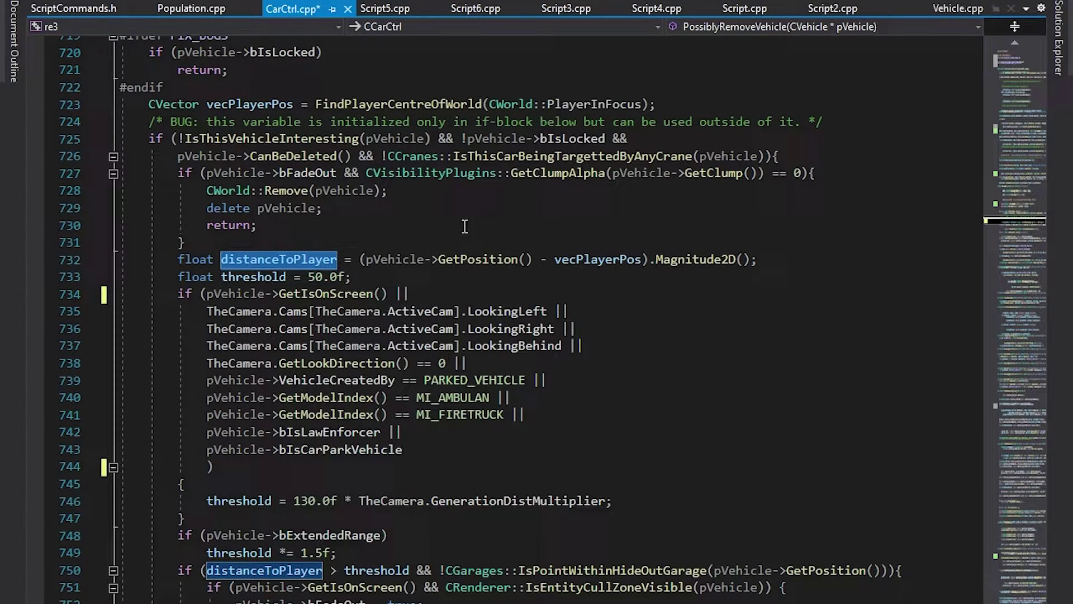
double_click(485, 260)
double_click(625, 261)
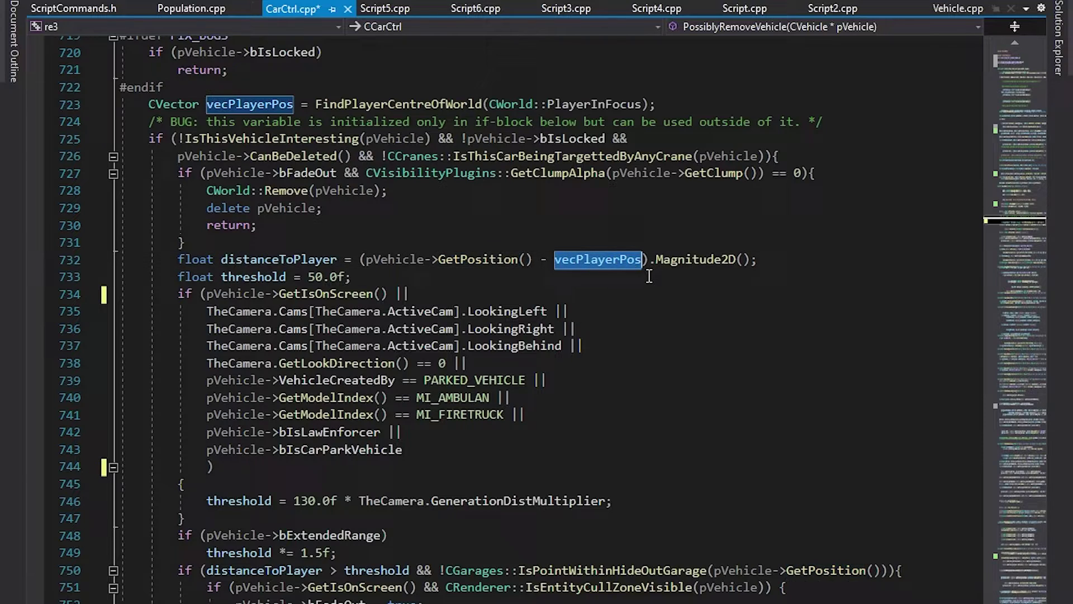
scroll(649, 276, "down", 1)
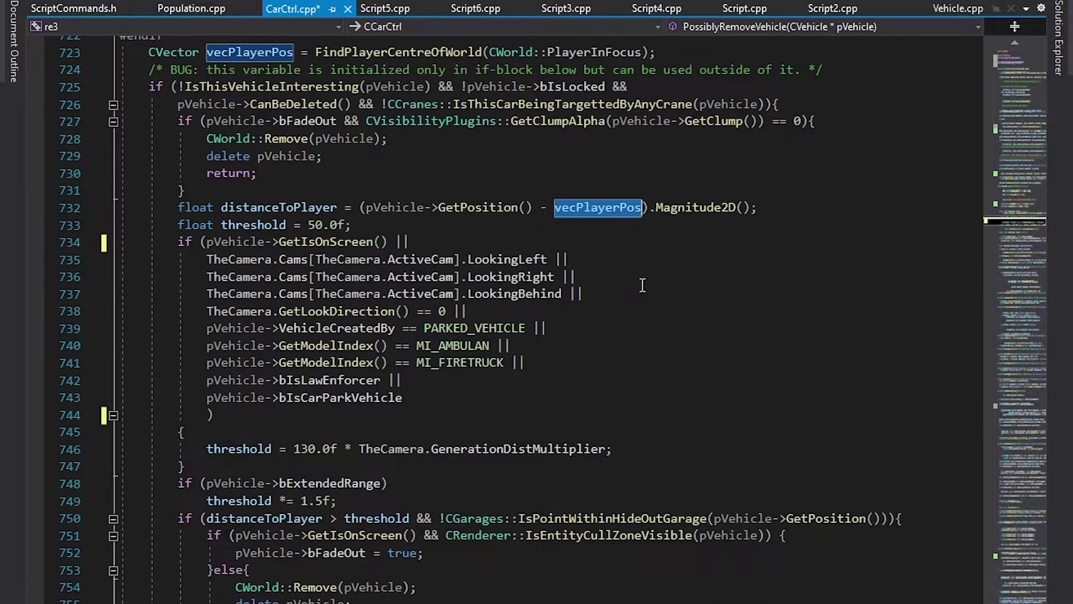
Examine how threshold is set, from its 50.0f default through the GetIsOnScreen conditions to the 130.0f and GenerationDistMultiplier assignment
double_click(262, 224)
left_click_drag(308, 224, 379, 224)
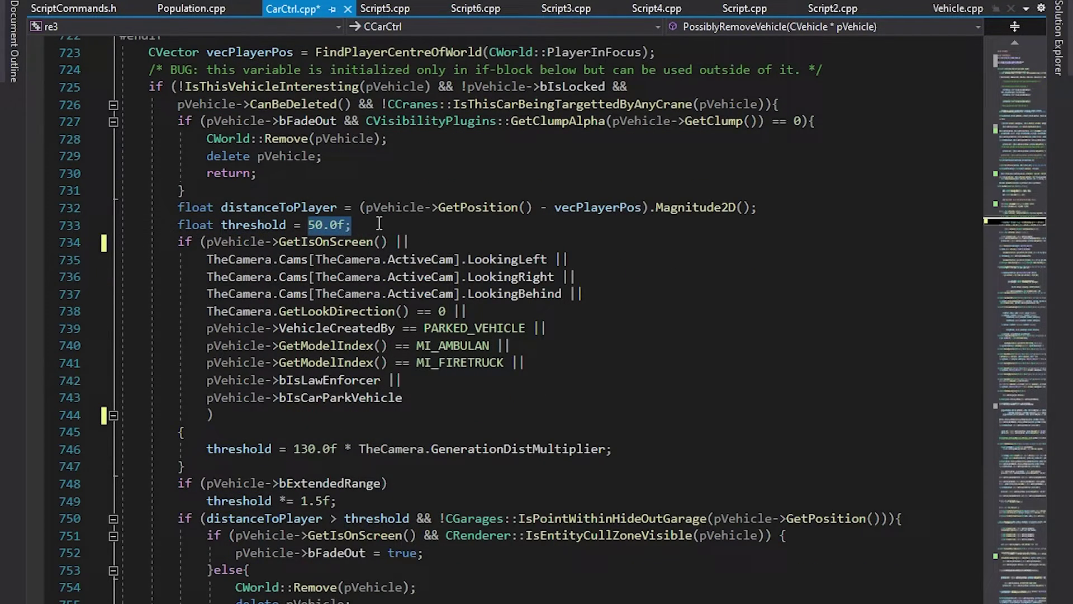
double_click(313, 241)
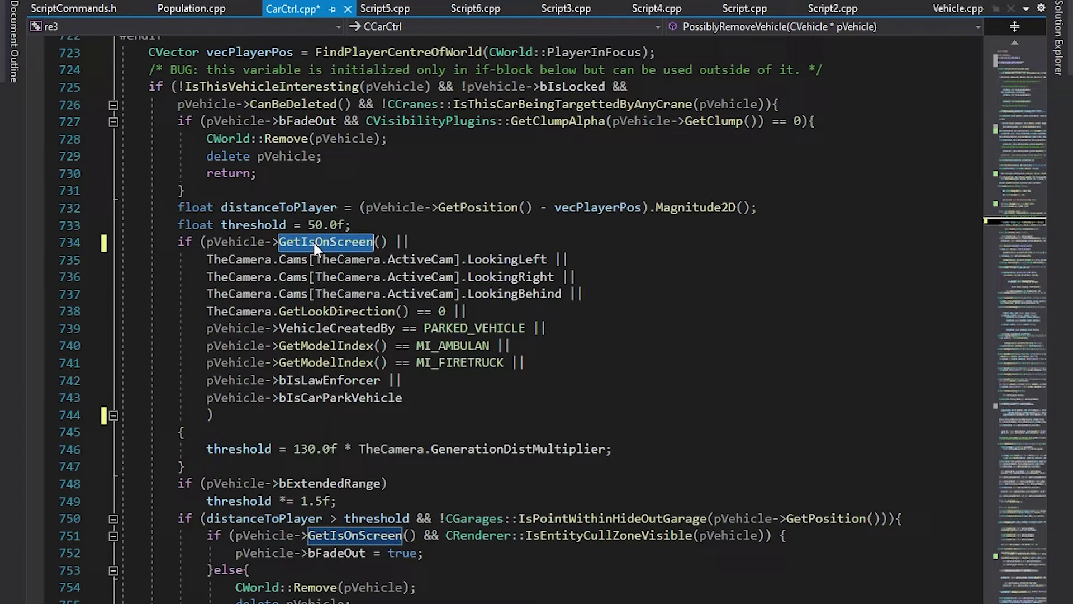
scroll(422, 229, "down", 4)
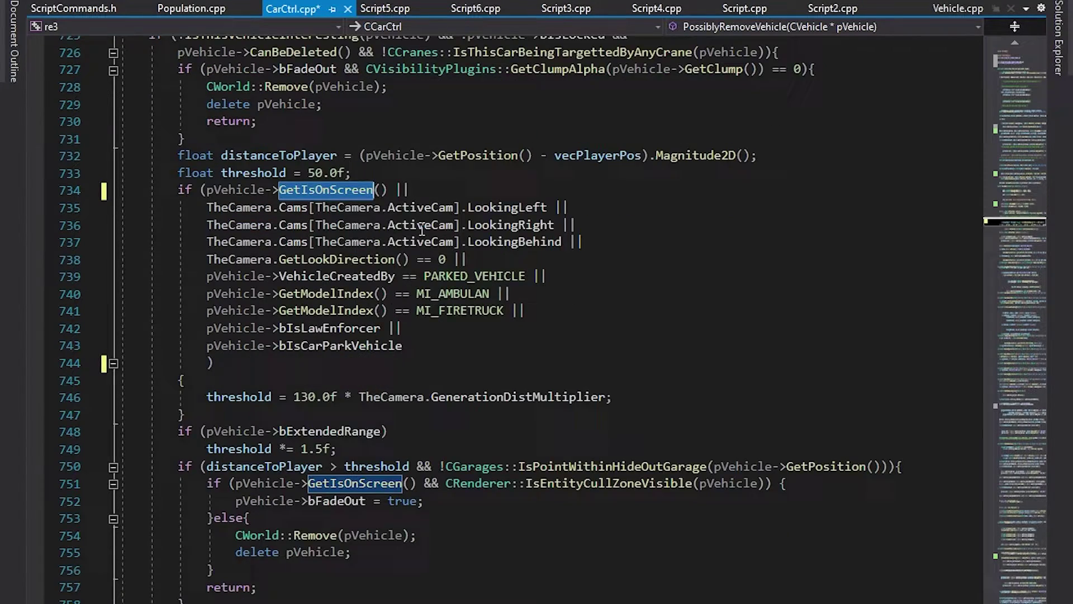
left_click_drag(294, 241, 353, 242)
double_click(467, 242)
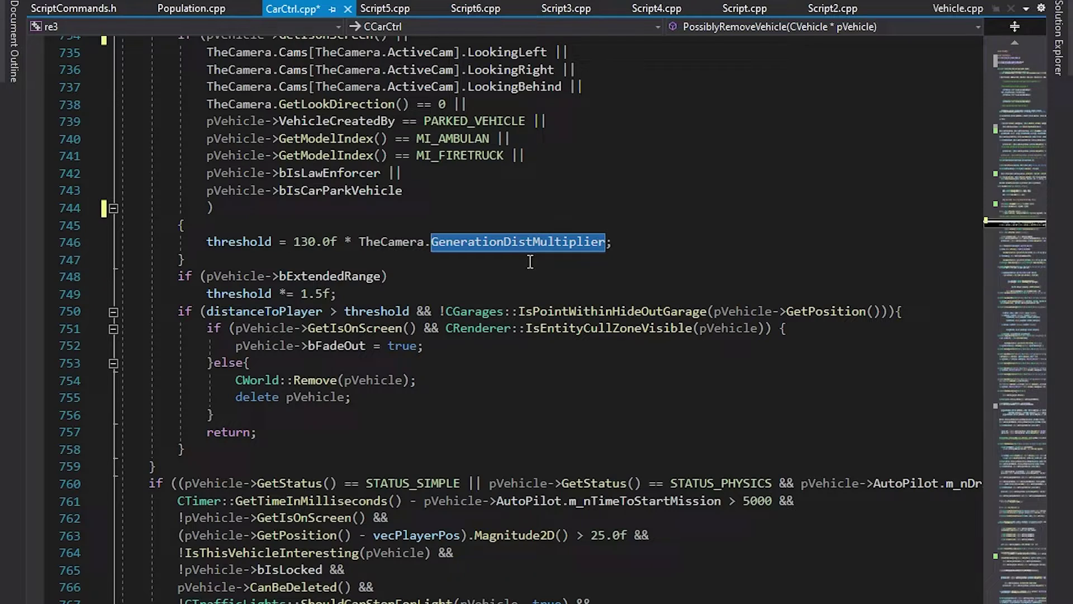
left_click(225, 242)
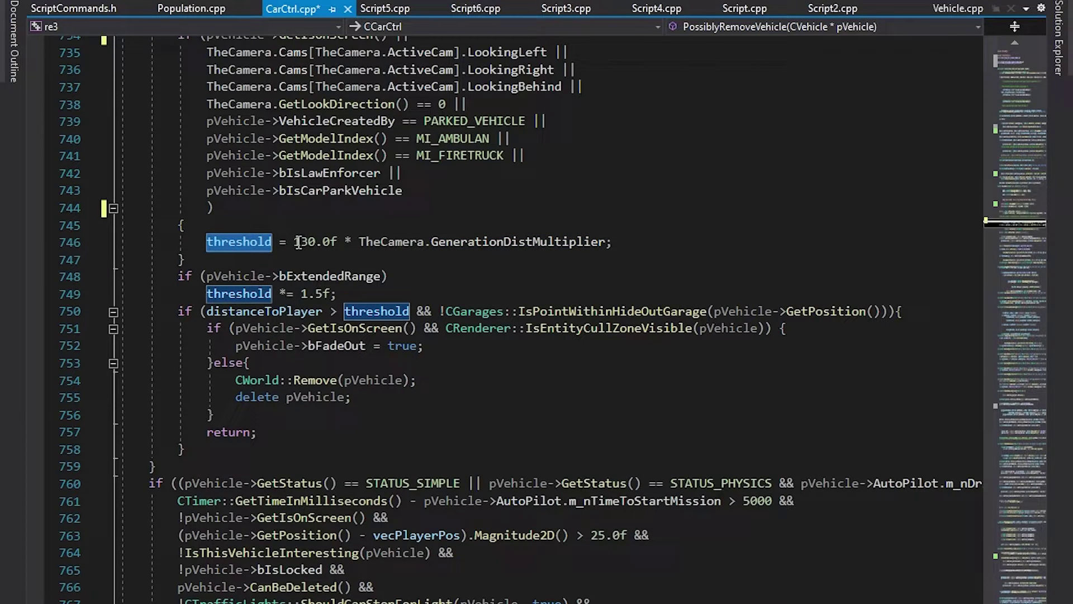
left_click_drag(295, 242, 337, 242)
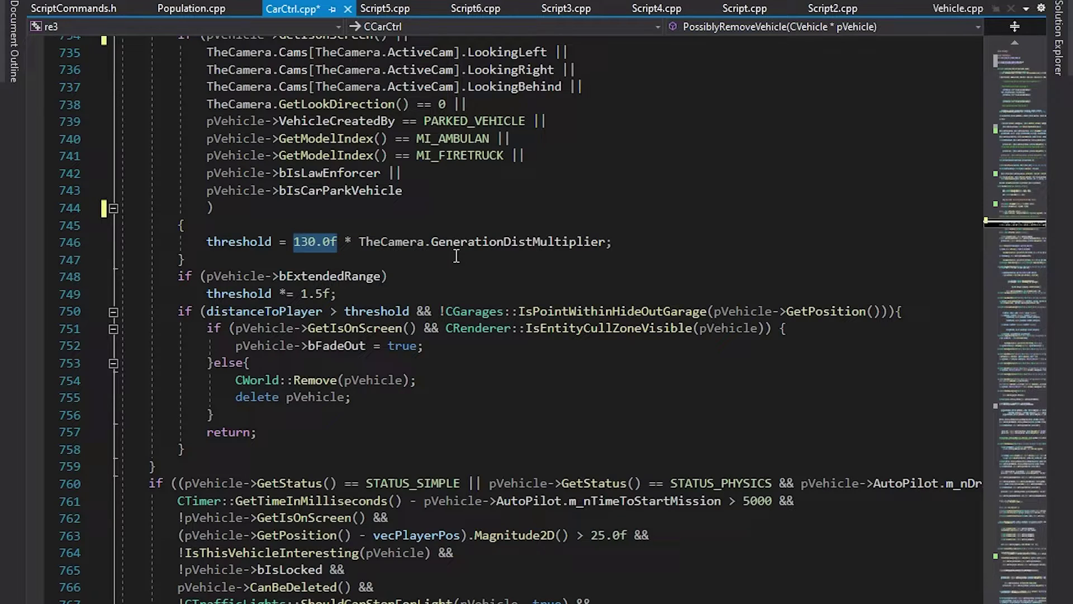
Examine the comparison of distanceToPlayer with threshold on line 750 of CarCtrl.cpp
scroll(453, 252, "down", 1)
scroll(336, 204, "down", 1)
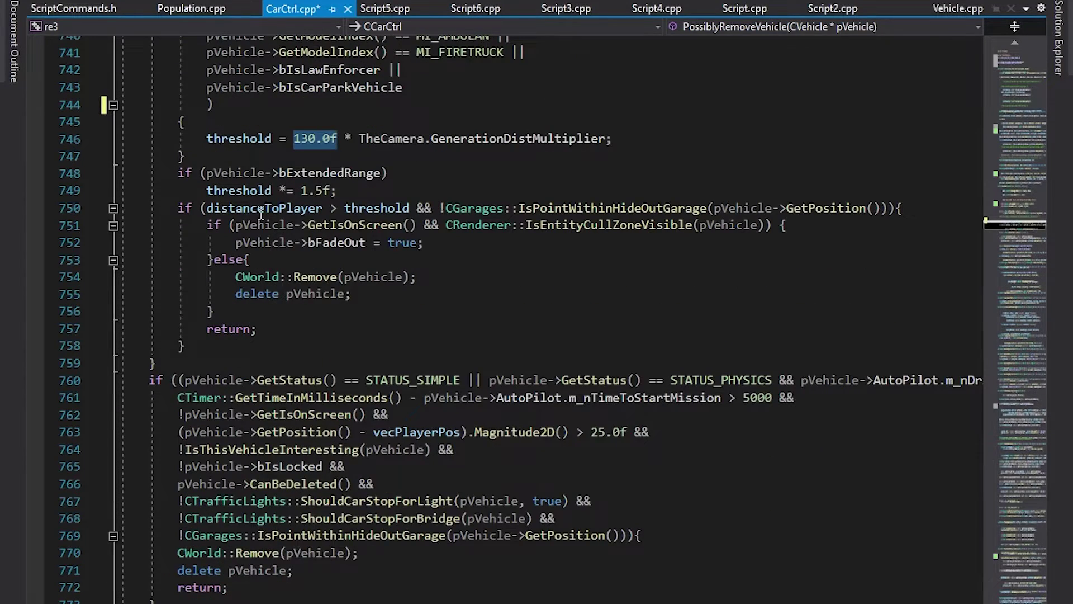
double_click(306, 208)
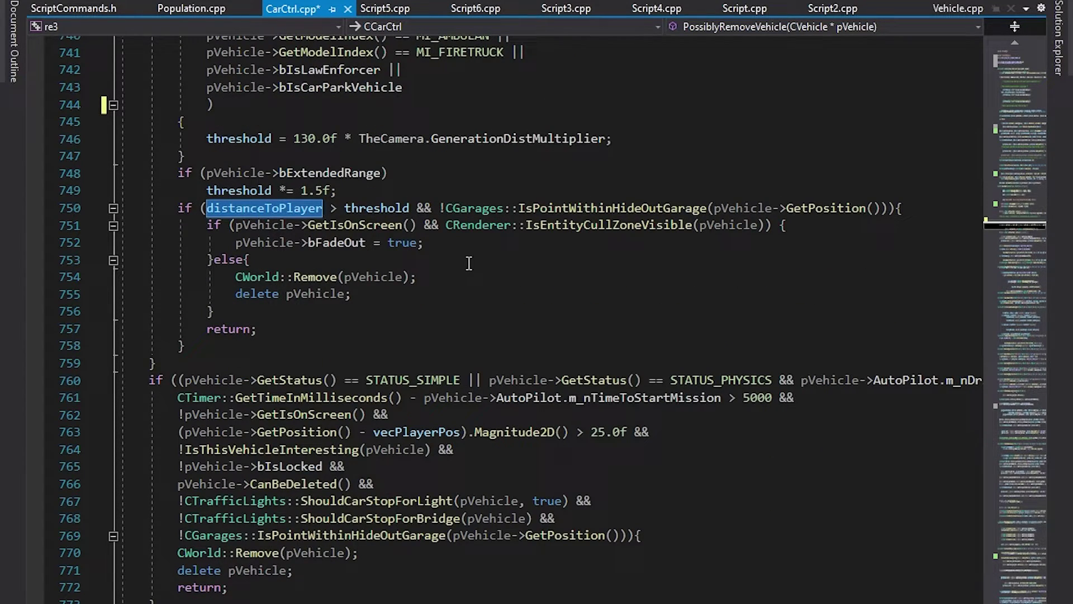
key("ctrl+Right")
key("ctrl+Right")
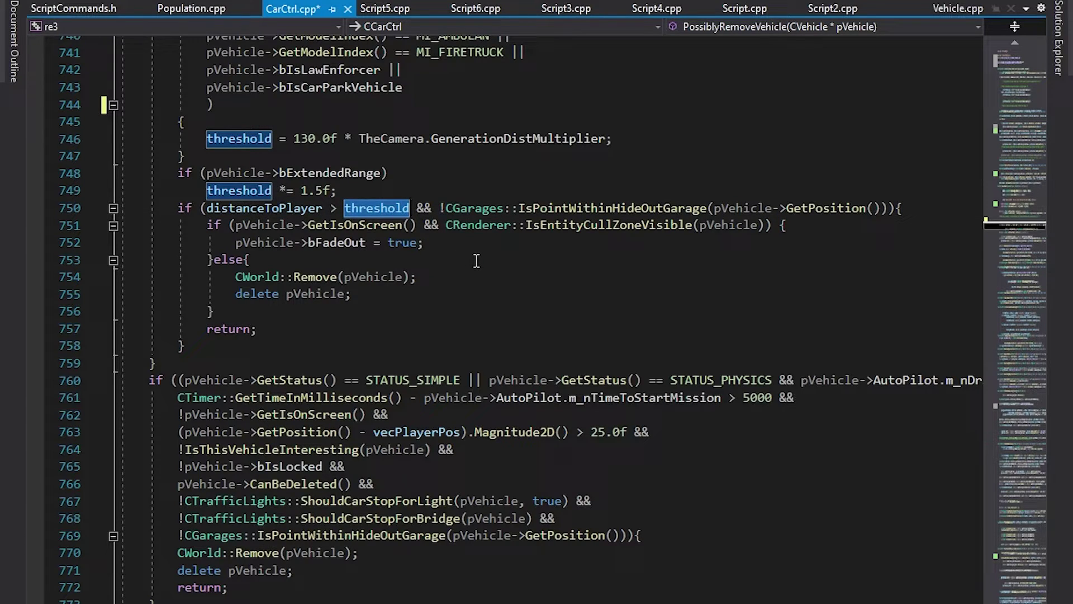
Examine the IsPointWithinHideOutGarage condition on line 750 and the GetIsOnScreen and IsEntityCullZoneVisible checks on line 751
double_click(586, 208)
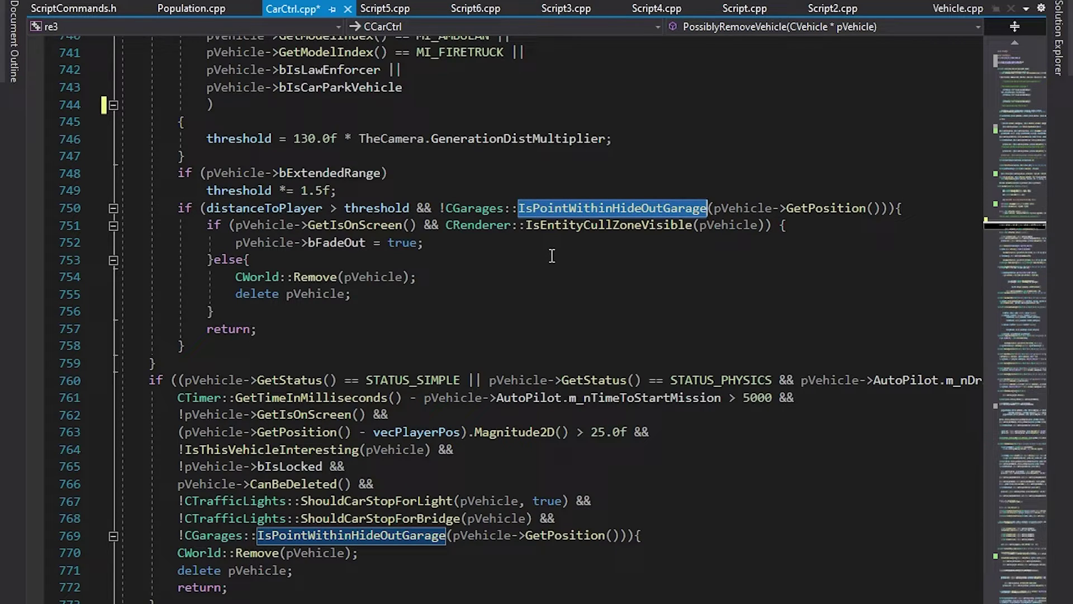
double_click(372, 225)
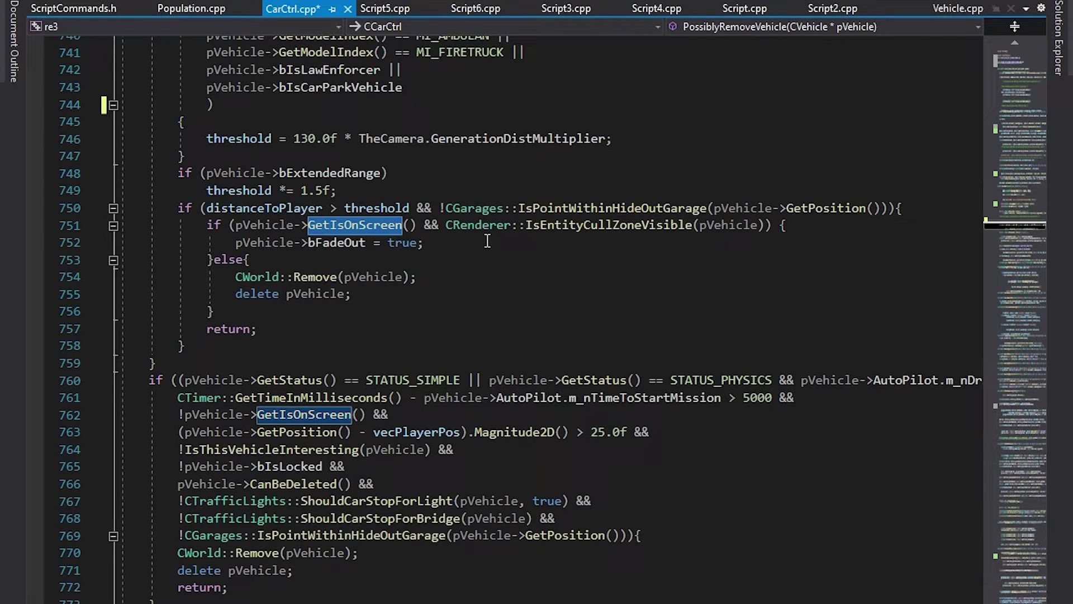
left_click_drag(446, 224, 764, 222)
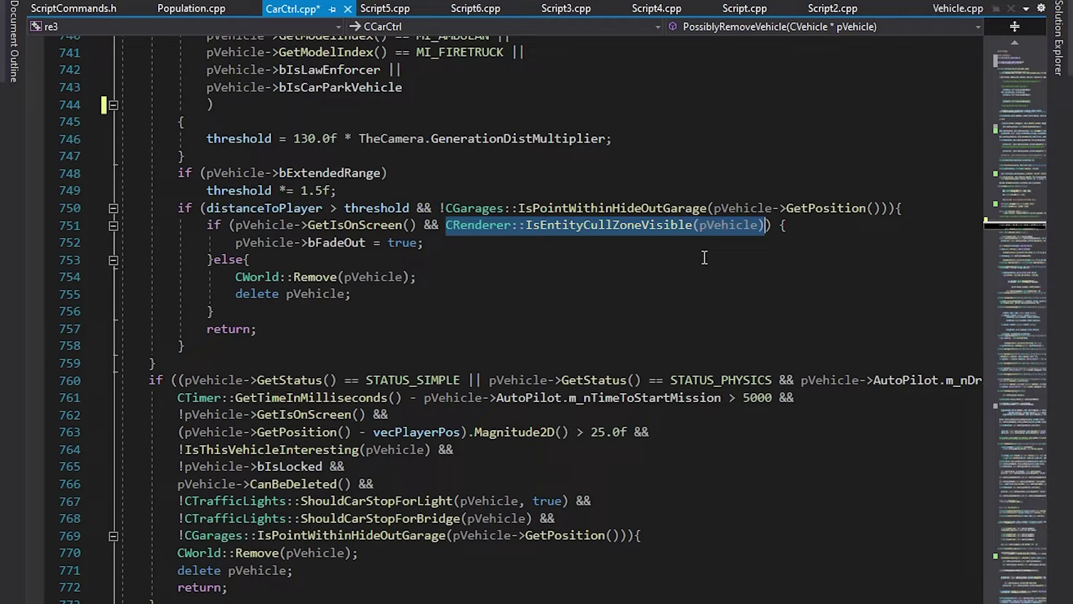
Examine the bFadeOut = true assignment on line 752 together with the GetIsOnScreen check that guards it
left_click_drag(441, 243, 236, 242)
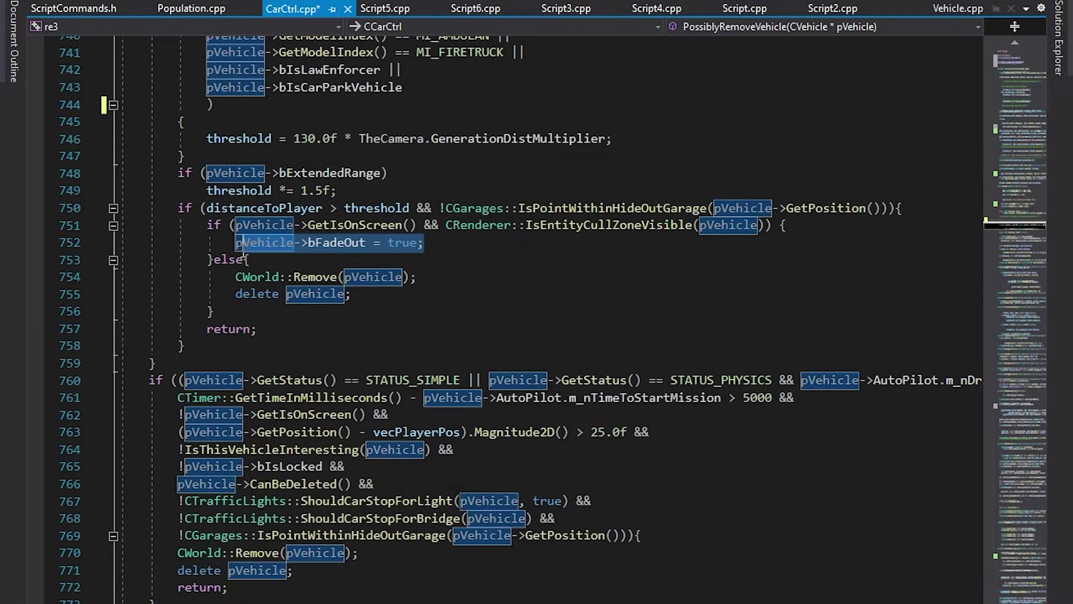
double_click(337, 242)
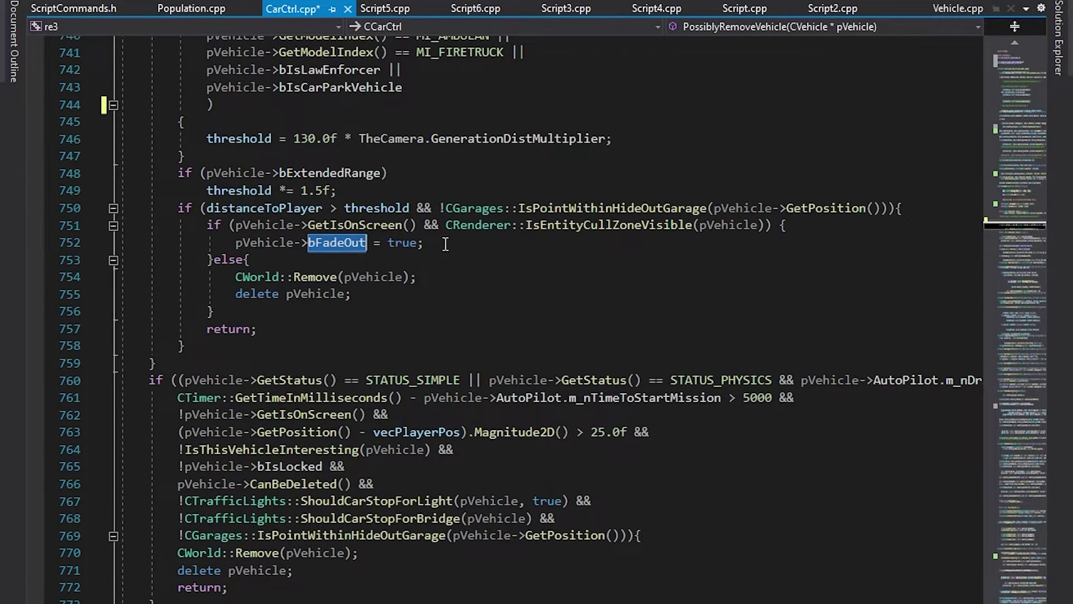
double_click(405, 243)
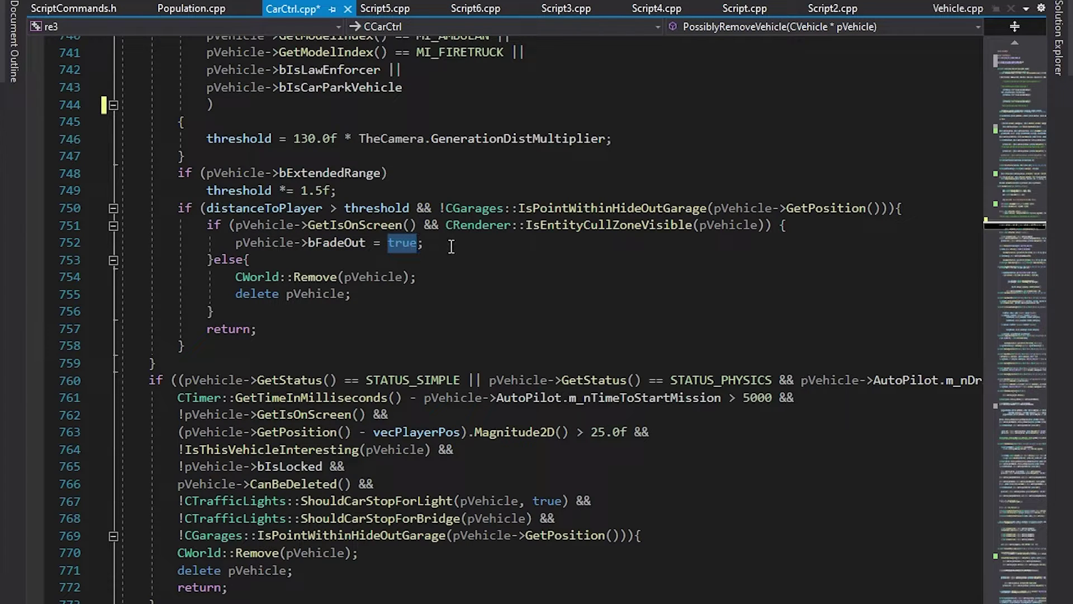
double_click(374, 224)
Examine the else branch on lines 754 and 755 that removes pVehicle from CWorld and deletes it
left_click(377, 295)
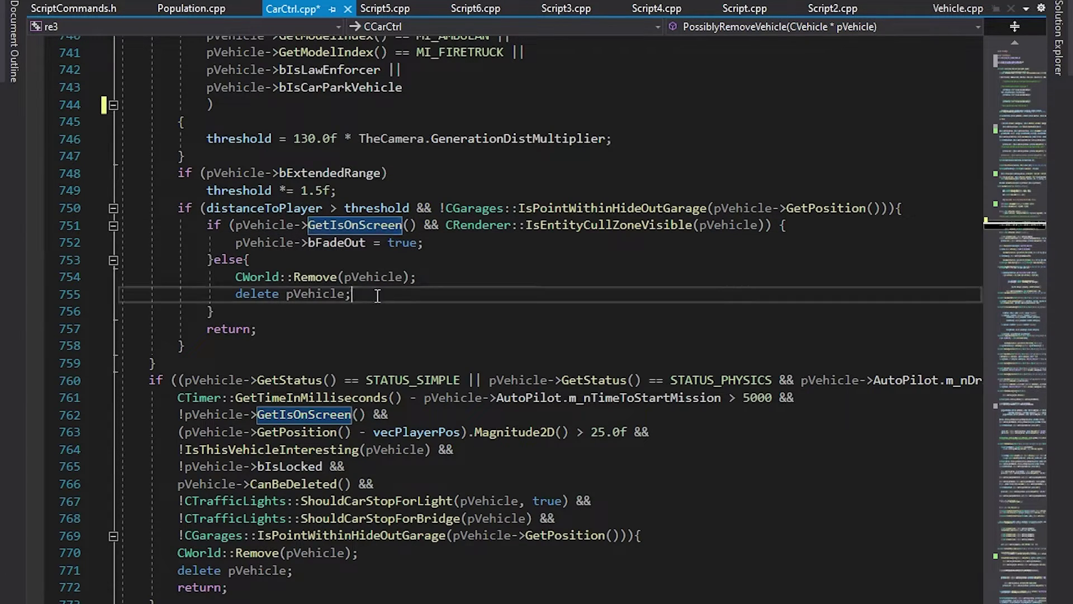
left_click_drag(377, 295, 208, 276)
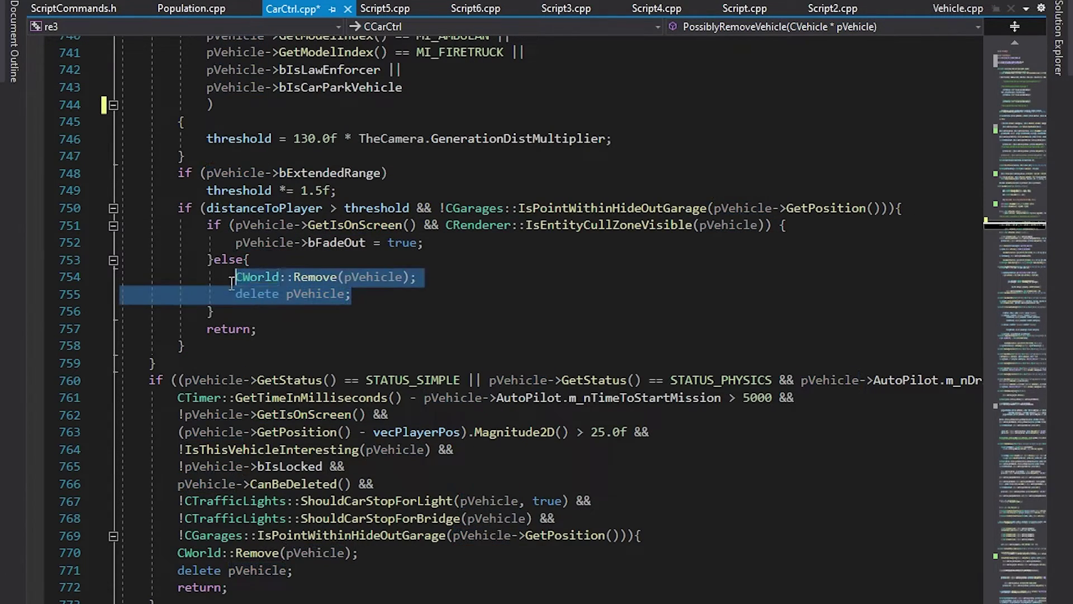
left_click(367, 299)
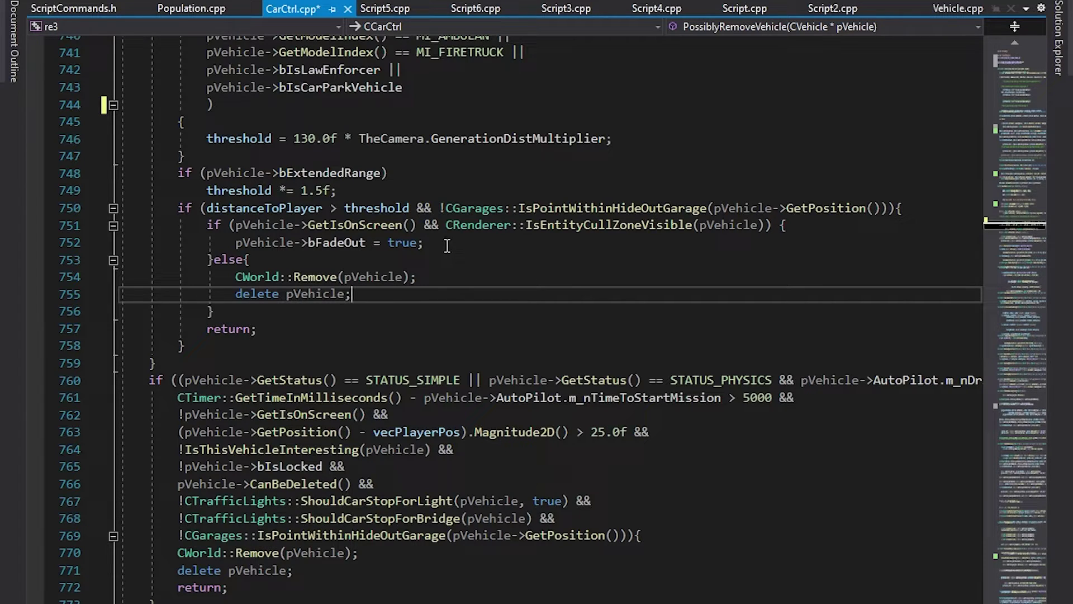
Trace bFadeOut back to line 727, search the current project for it, and open its use in Automobile.cpp
double_click(346, 244)
scroll(469, 274, "up", 8)
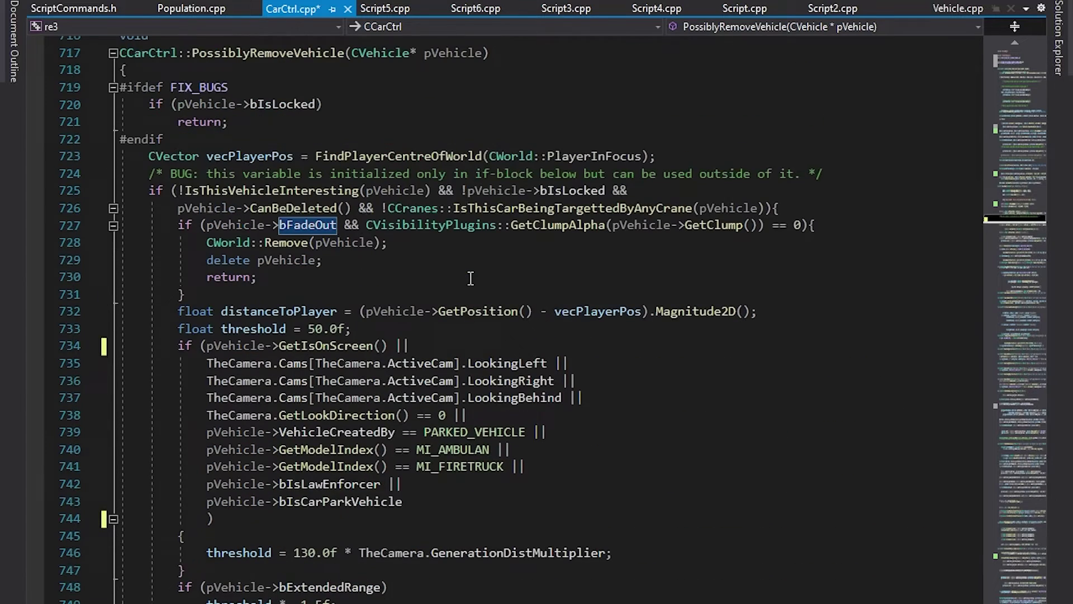
double_click(317, 225)
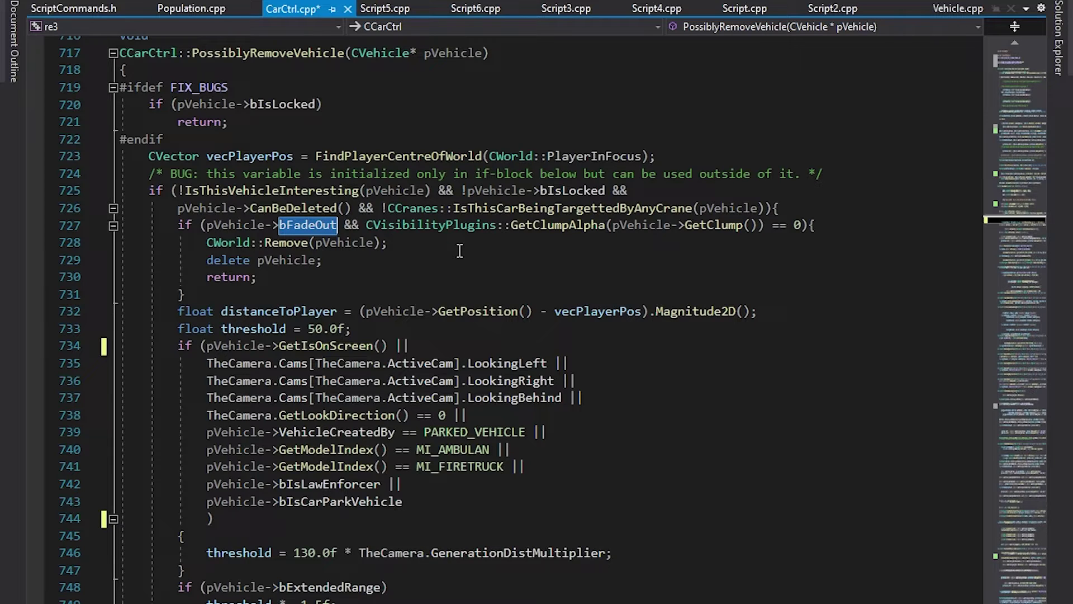
key("ctrl+shift+f")
key("Return")
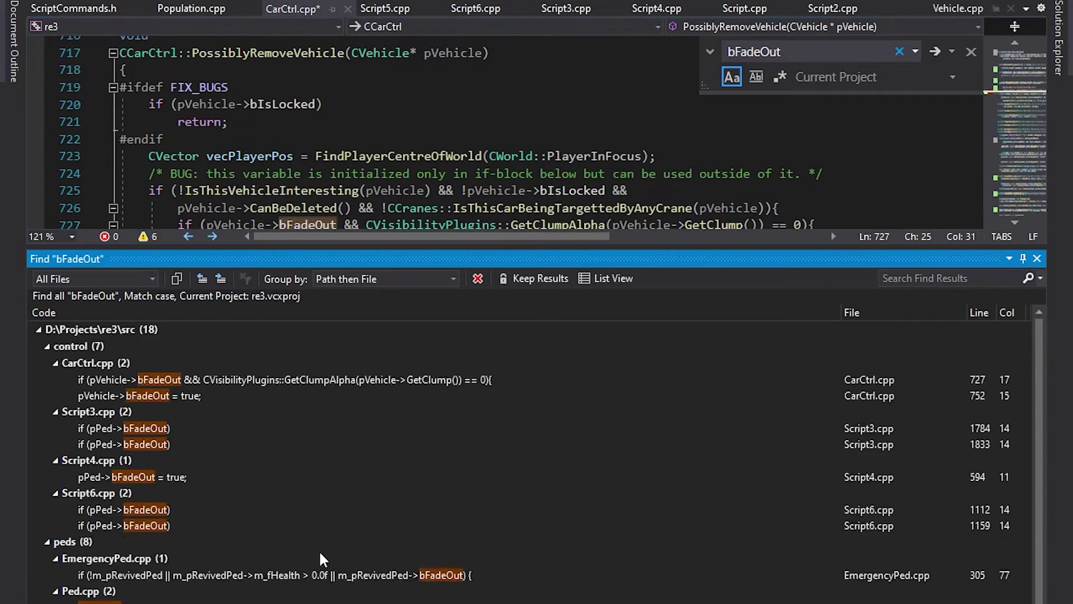
left_click(1037, 258)
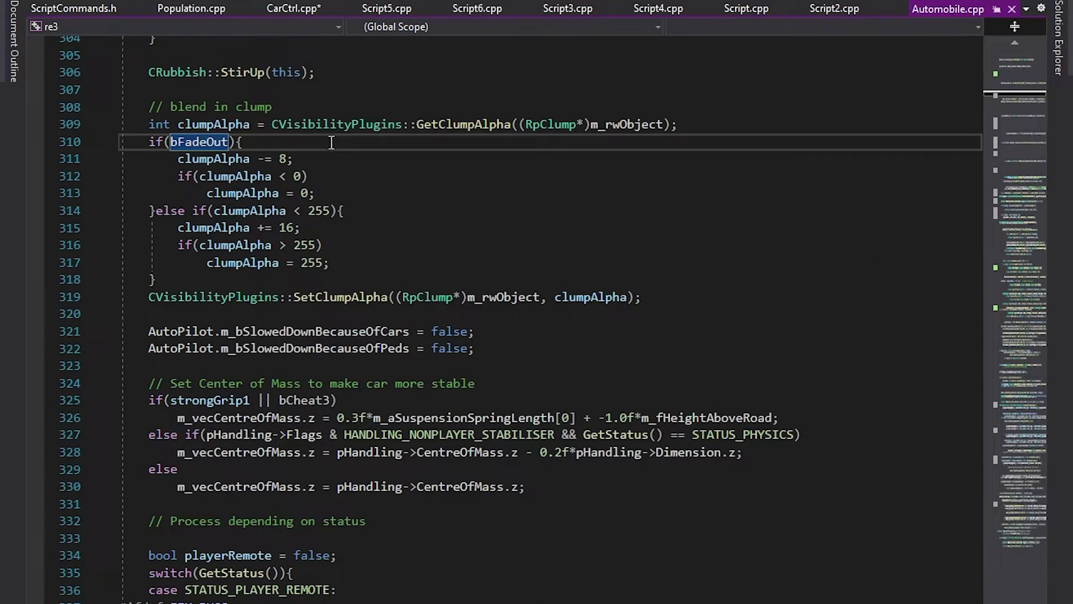
Examine how clumpAlpha is lowered under bFadeOut and raised towards 255 otherwise, on lines 309 to 318 of Automobile.cpp
key("Up")
key("ctrl+w")
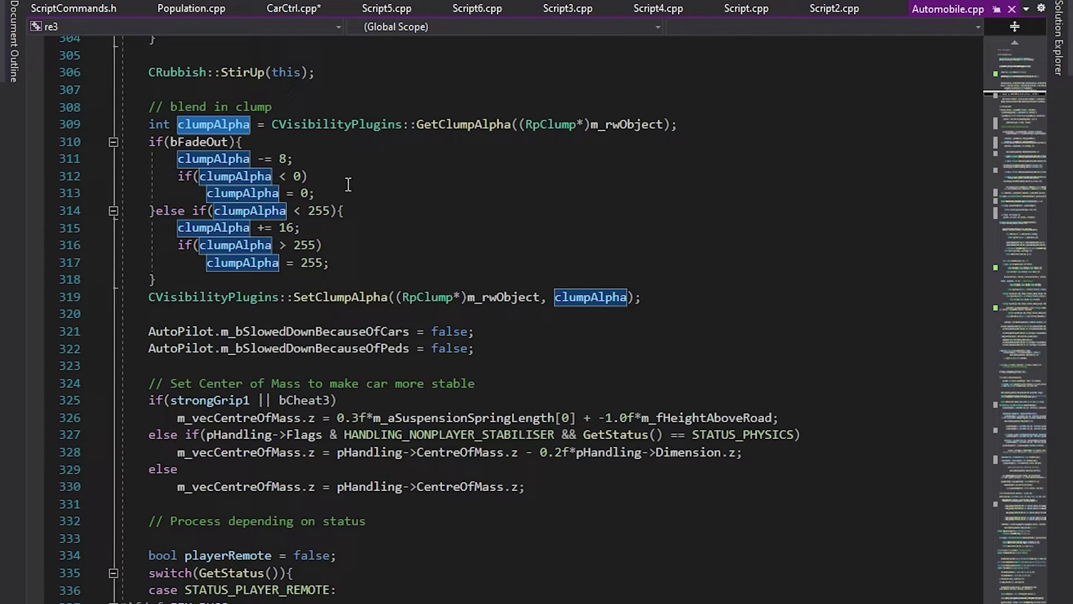
double_click(318, 211)
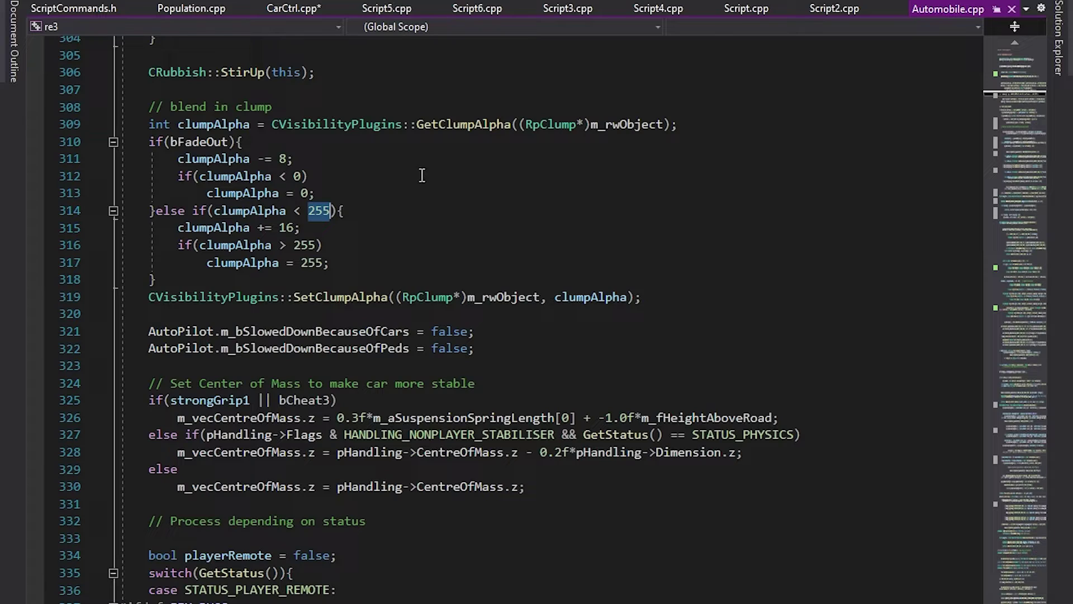
double_click(213, 142)
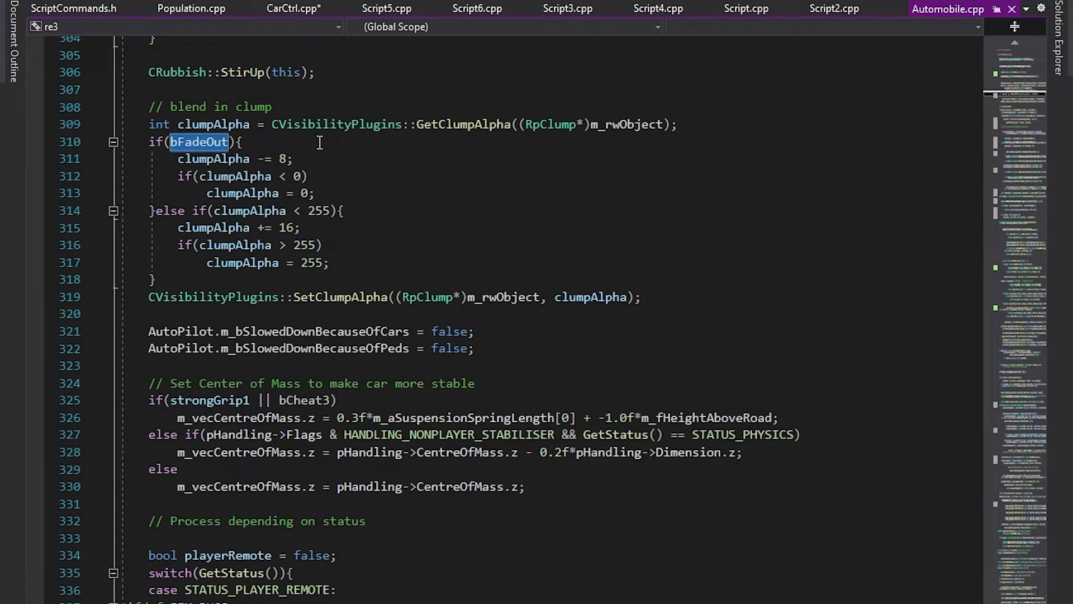
left_click(335, 159)
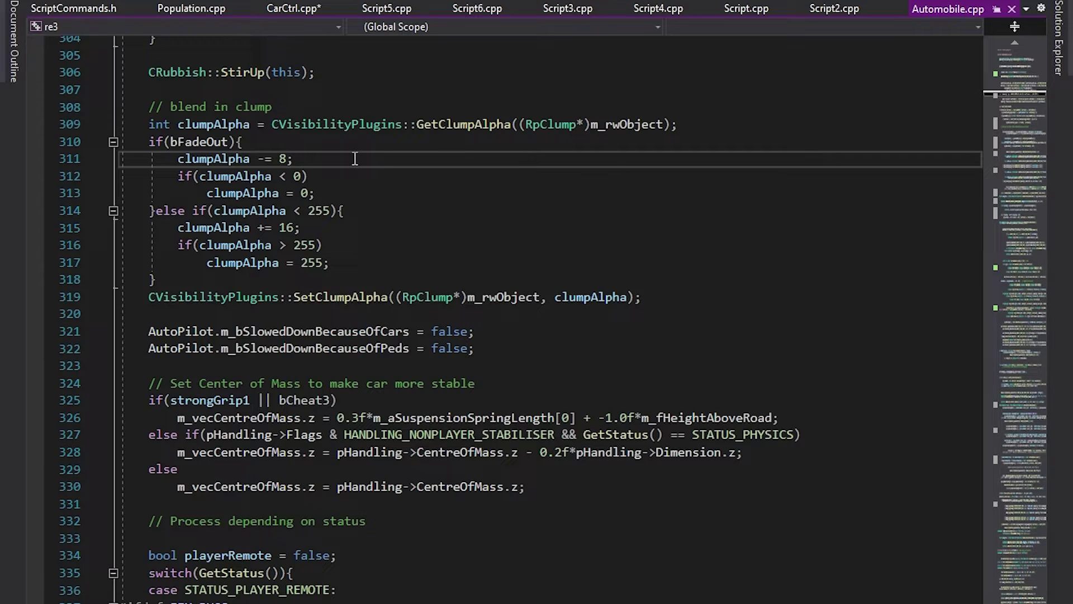
left_click(346, 193)
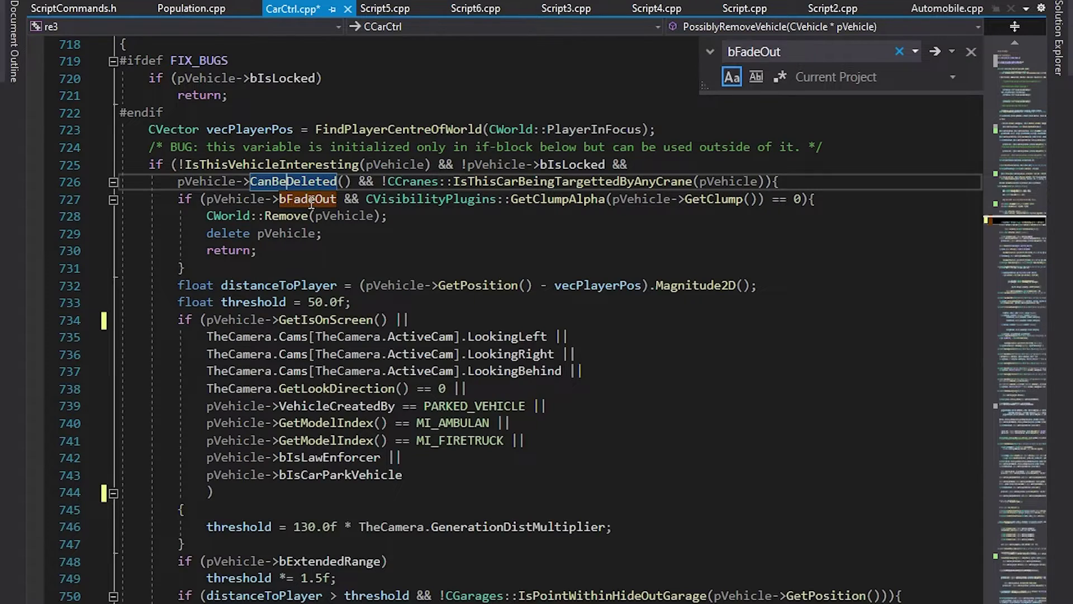
Return to CarCtrl.cpp and examine the bFadeOut and GetClumpAlpha == 0 condition with its Remove and delete calls on lines 727 to 729
double_click(322, 201)
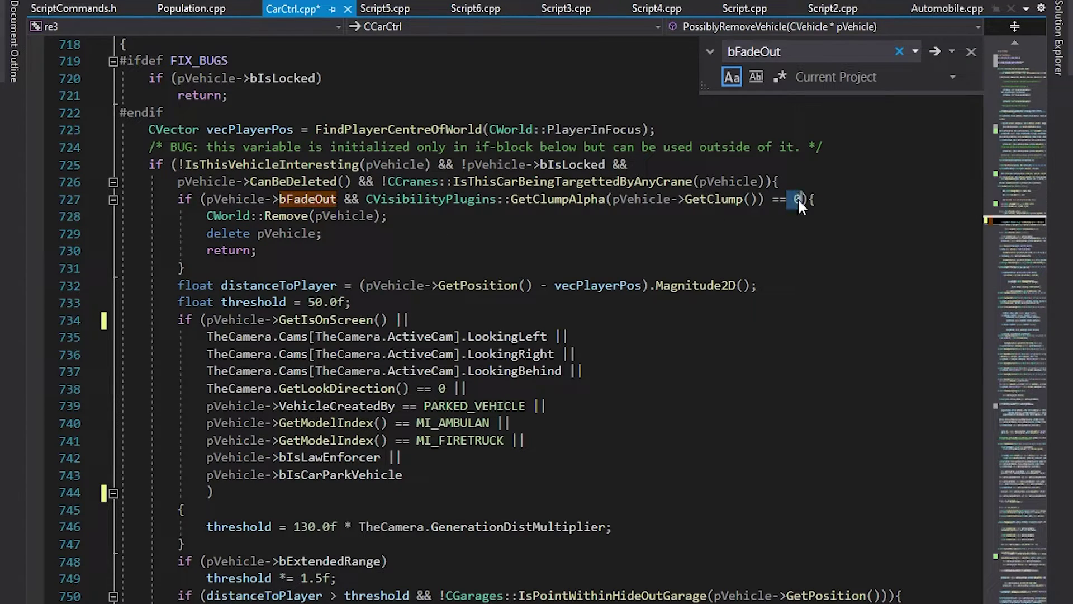
left_click(275, 218)
double_click(275, 218)
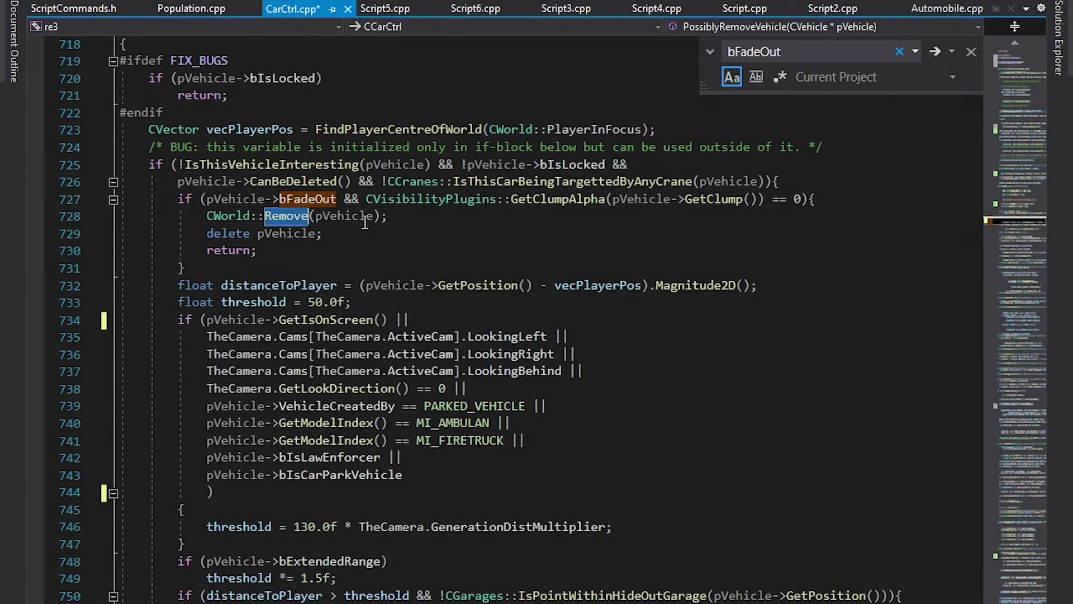
double_click(227, 216)
left_click_drag(275, 233, 188, 223)
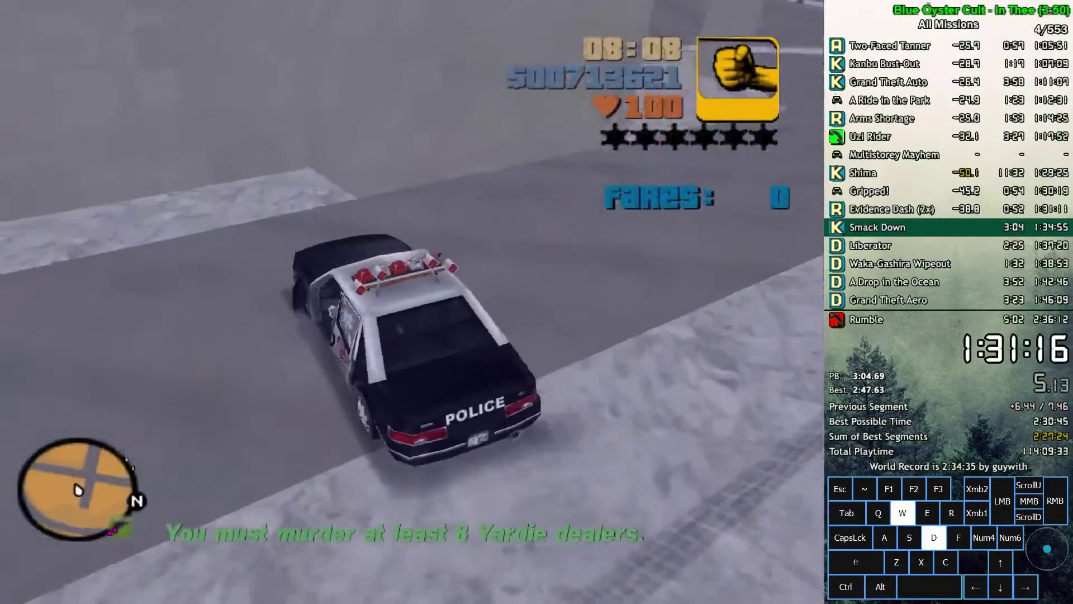
key("d")
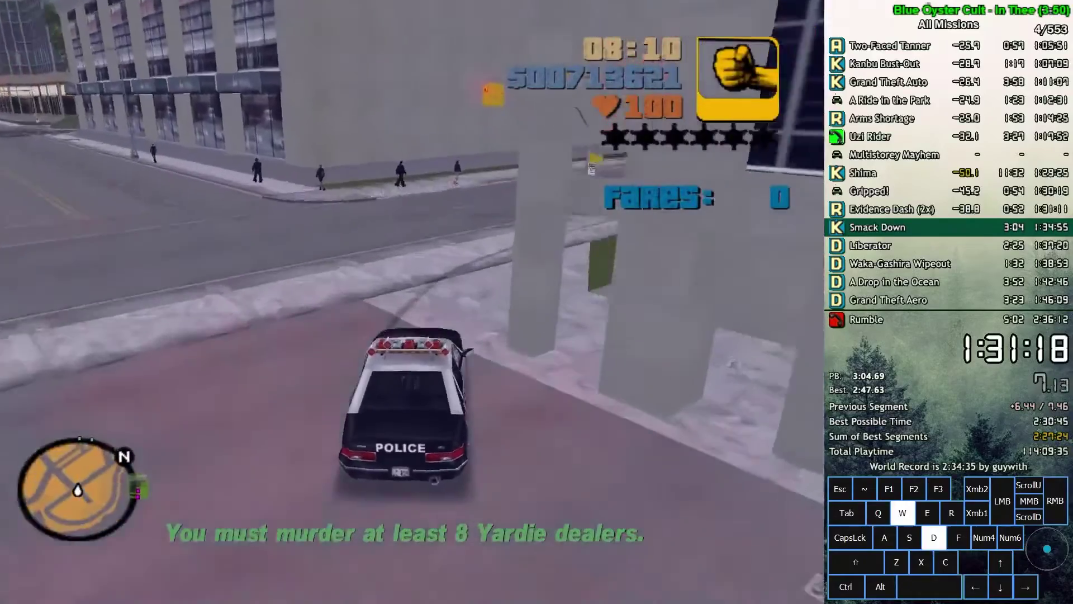
key("d")
key("d")
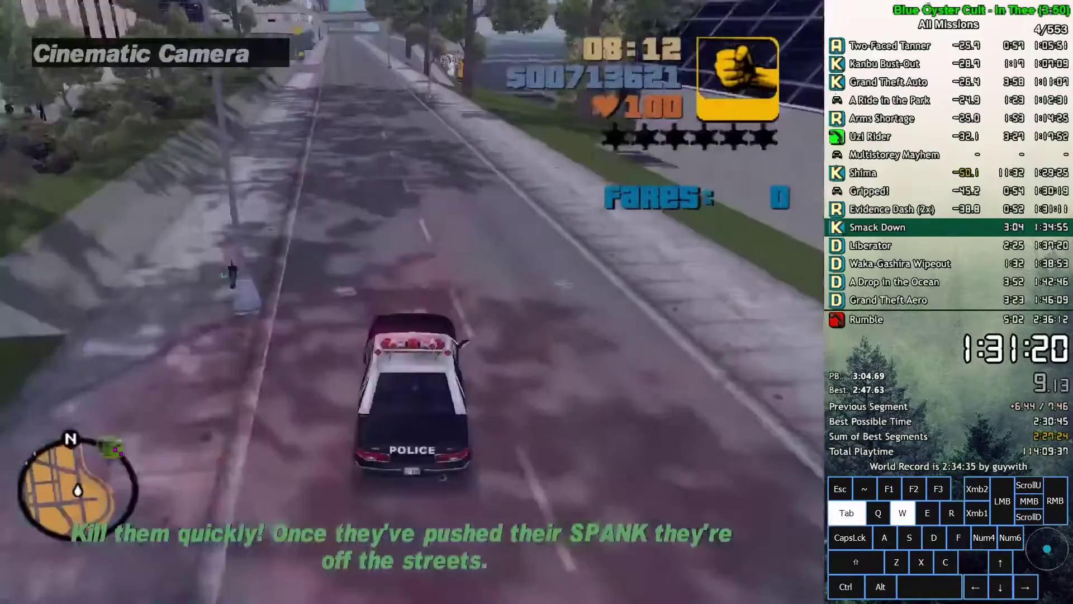
key("r")
key("a")
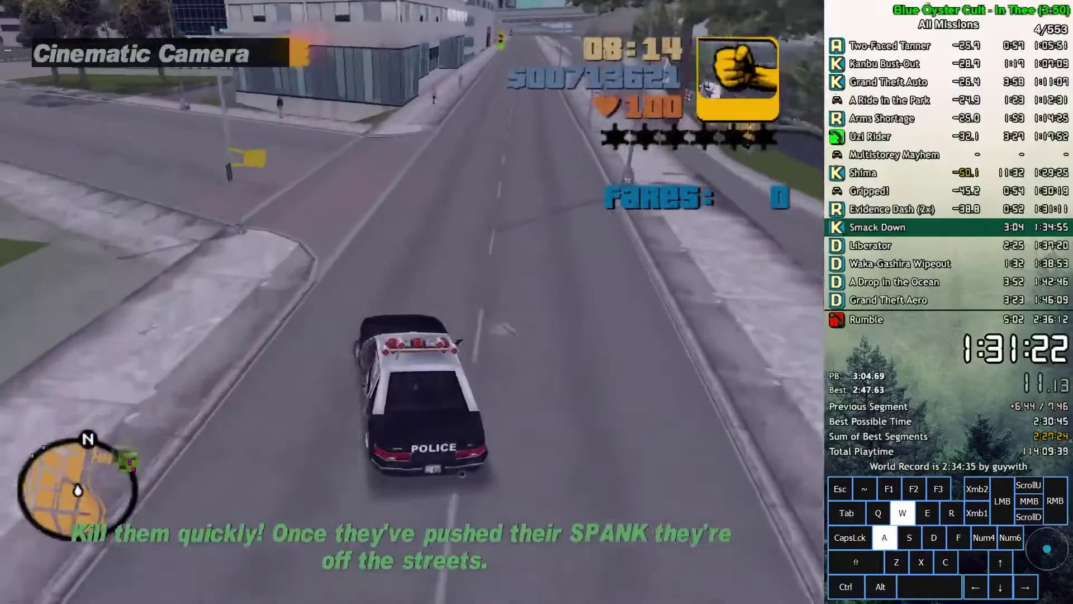
key("r")
key("a")
key("r")
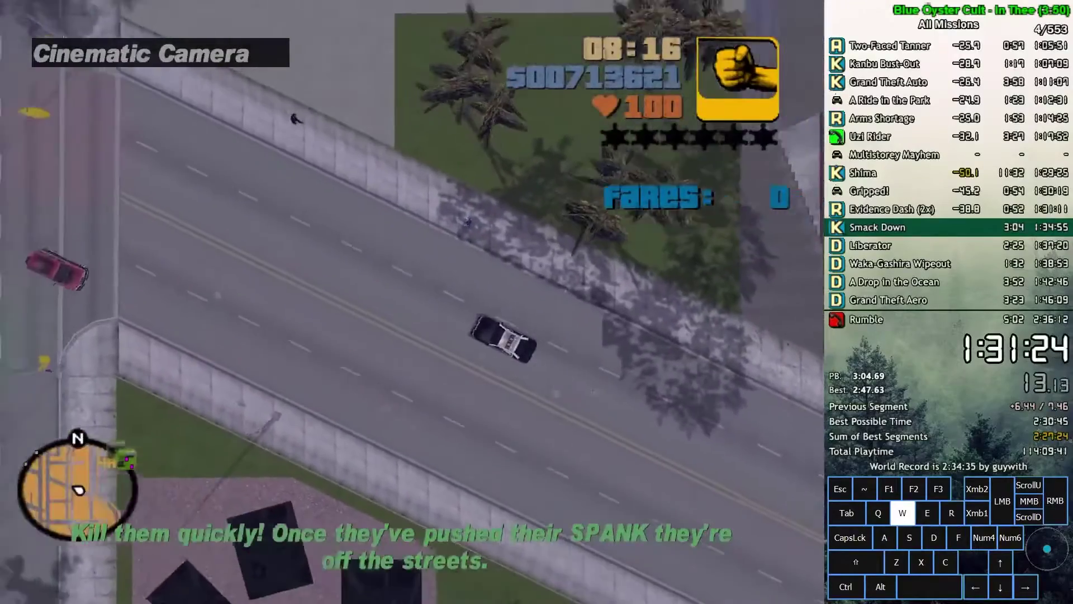